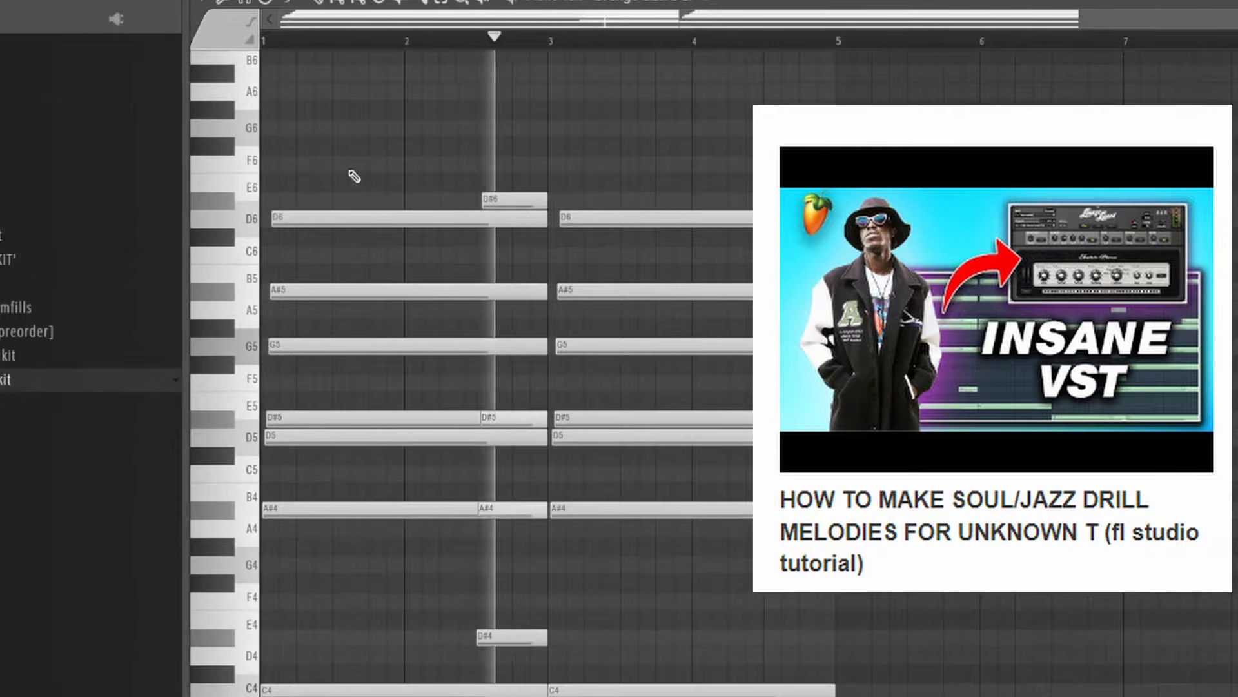
- Stamp a Minor 9th chord rooted on E4 at the start of bar 1 and make it one and a half bars long
{"action": "scroll", "coordinate": [375, 138], "scroll_direction": "up", "scroll_amount": 2}
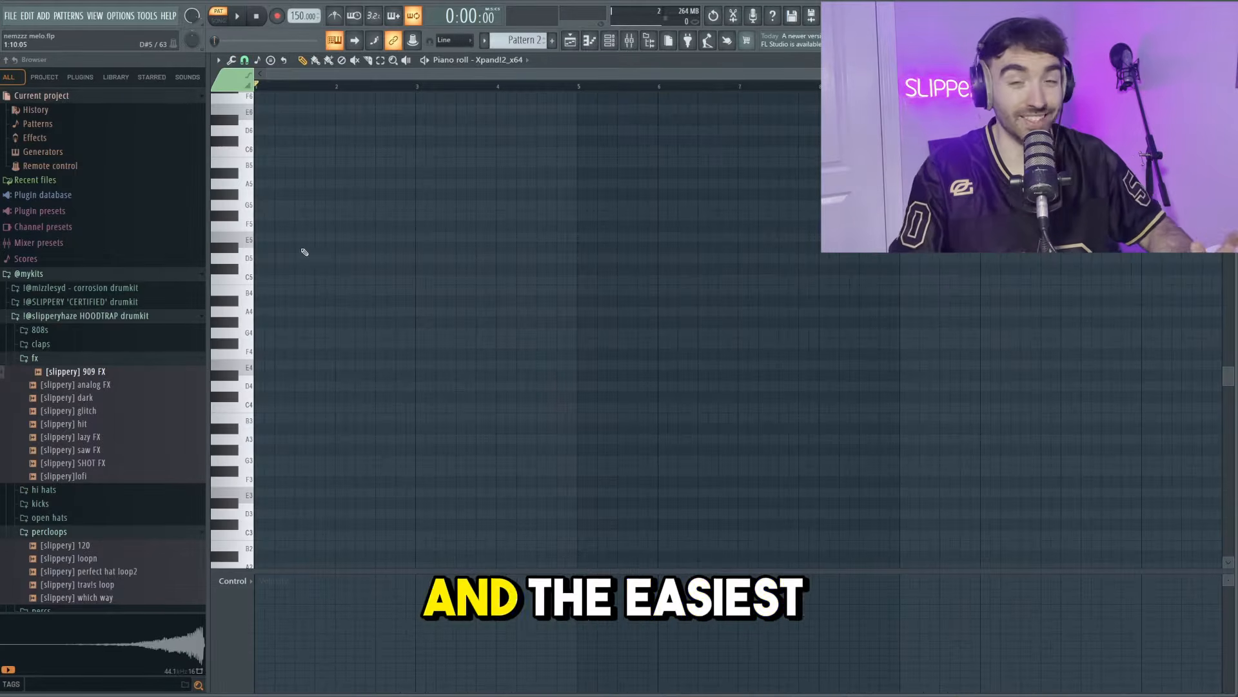
{"action": "left_click", "coordinate": [218, 59]}
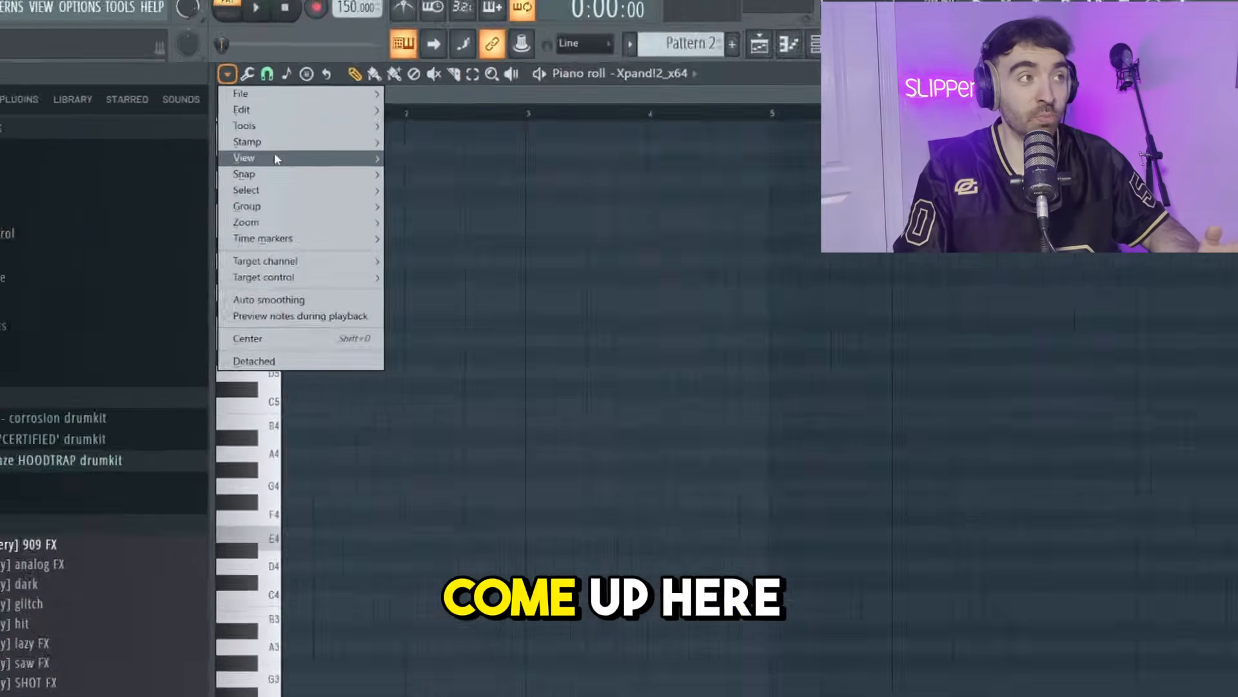
{"action": "mouse_move", "coordinate": [246, 104]}
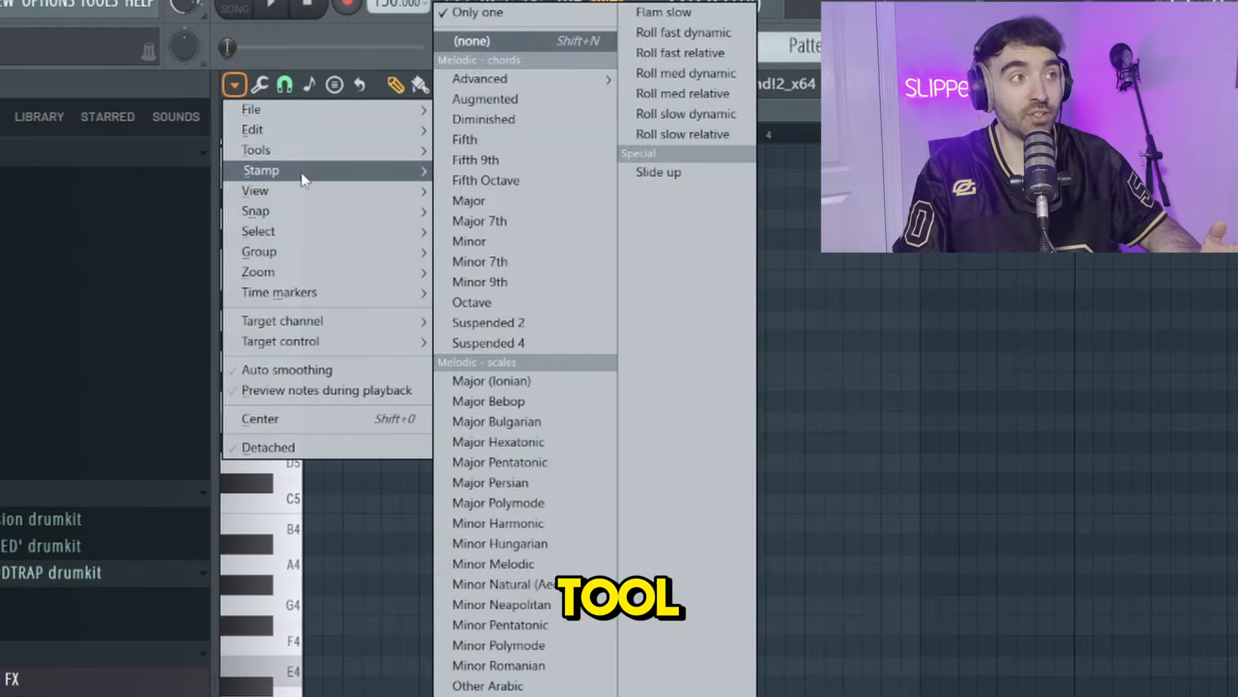
{"action": "left_click", "coordinate": [502, 277]}
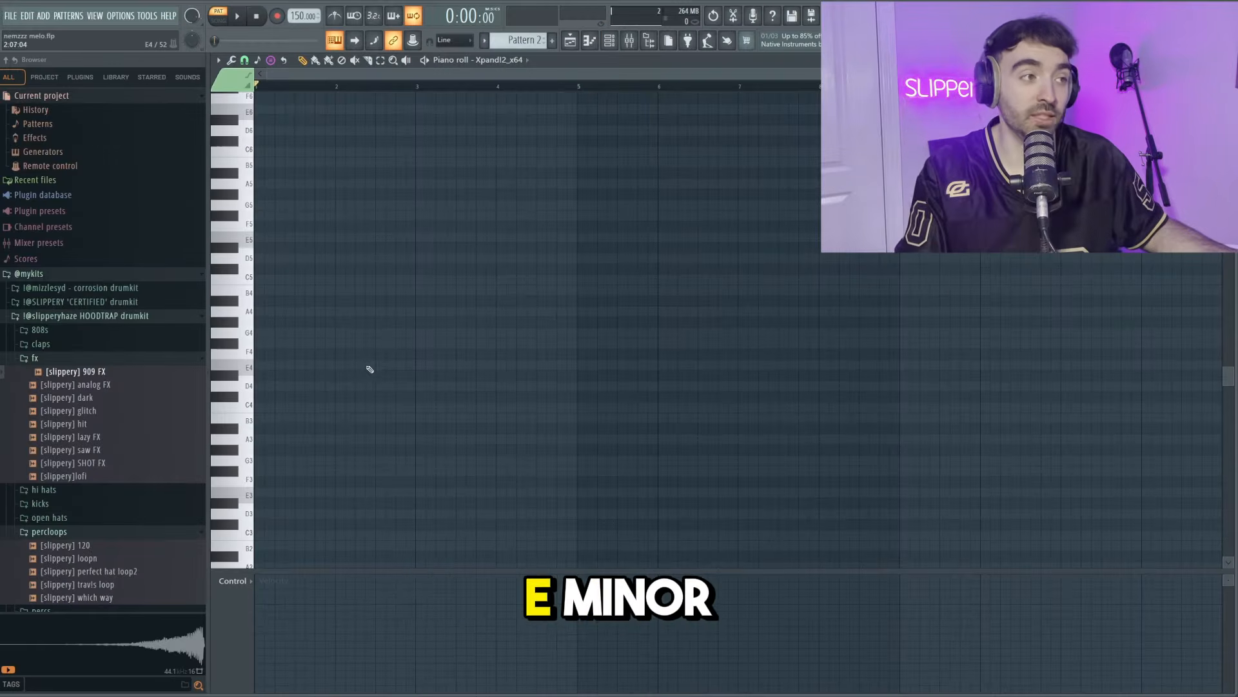
{"action": "left_click_drag", "start_coordinate": [284, 361], "coordinate": [205, 365]}
{"action": "left_click_drag", "start_coordinate": [312, 290], "coordinate": [387, 287]}
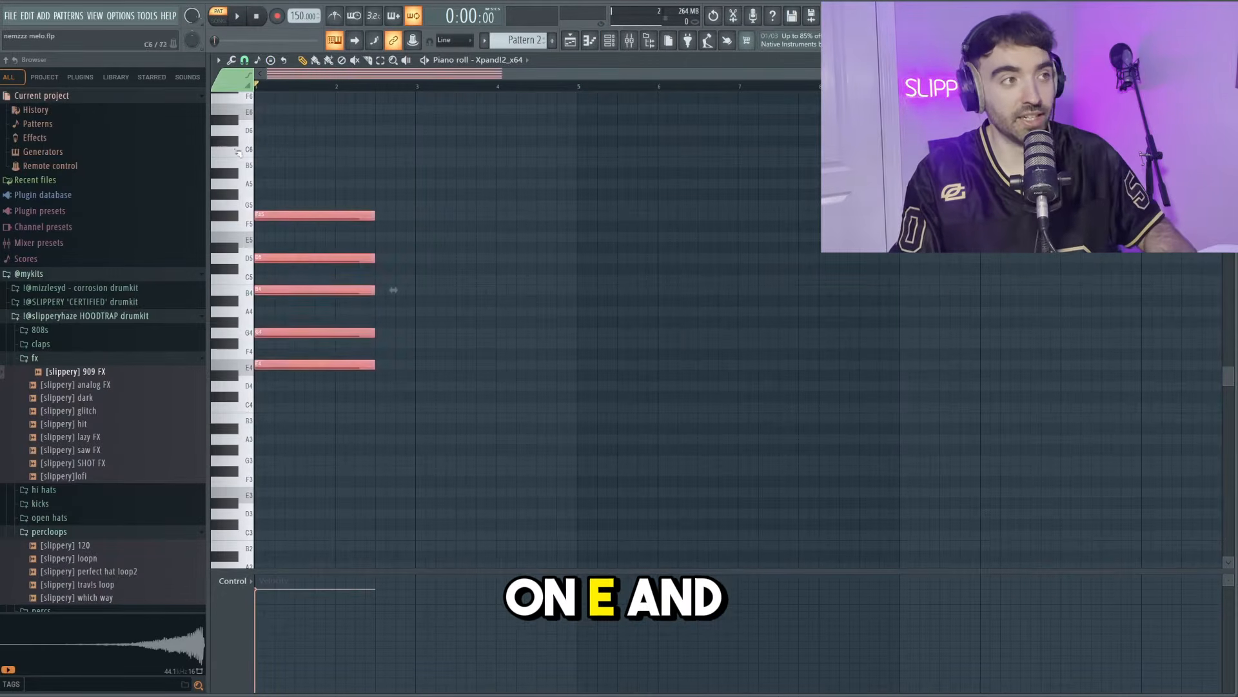
- Ungroup the stamped chord at the start of bar 1 and clone its E4 root an octave down to E3
{"action": "left_click", "coordinate": [316, 193]}
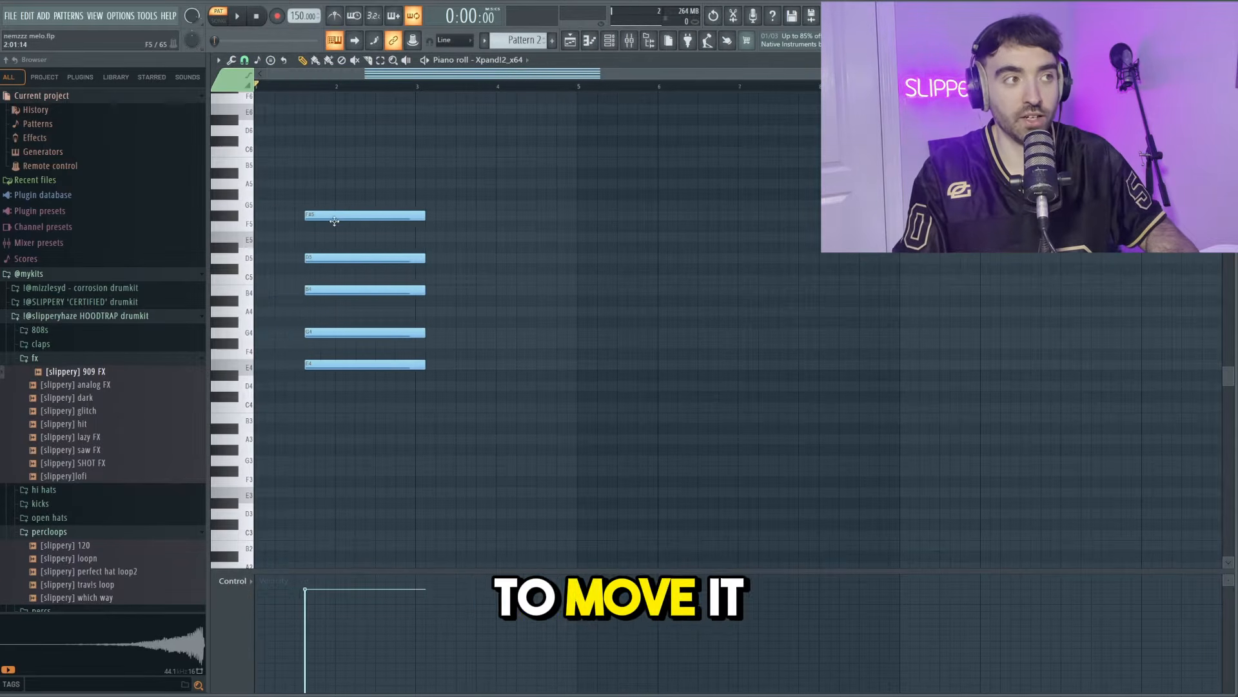
{"action": "left_click_drag", "start_coordinate": [334, 221], "coordinate": [284, 222]}
{"action": "key", "text": "ctrl+a"}
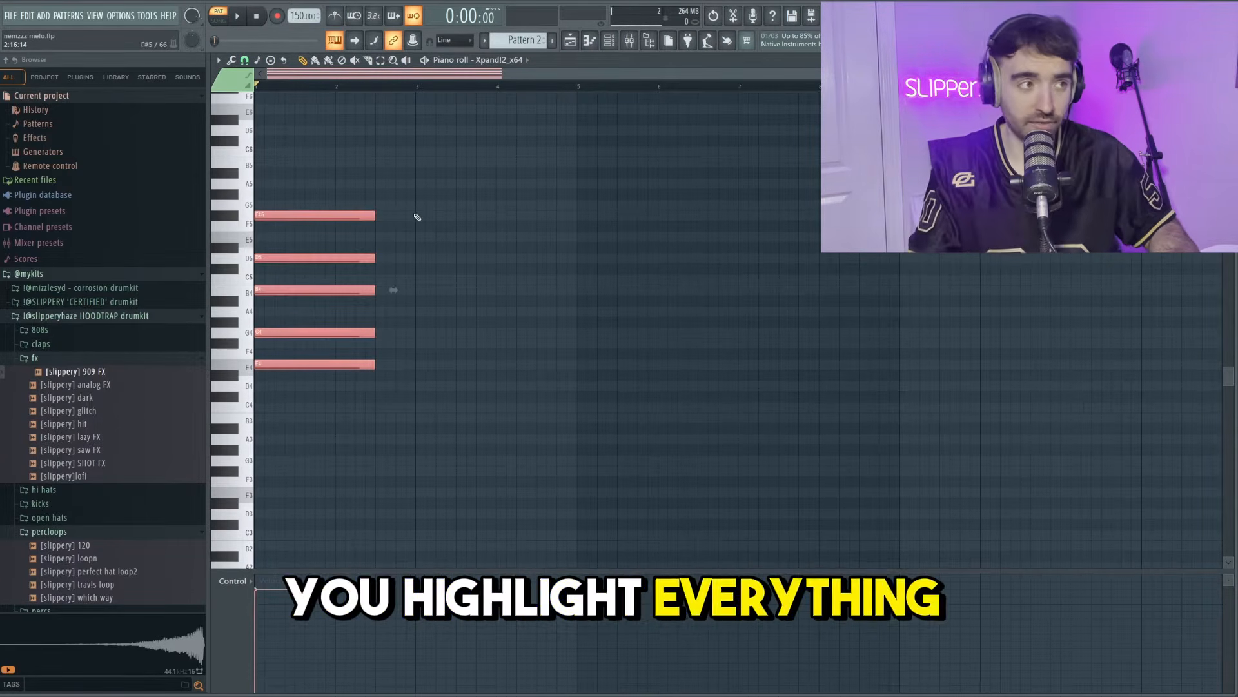
{"action": "key", "text": "alt+g"}
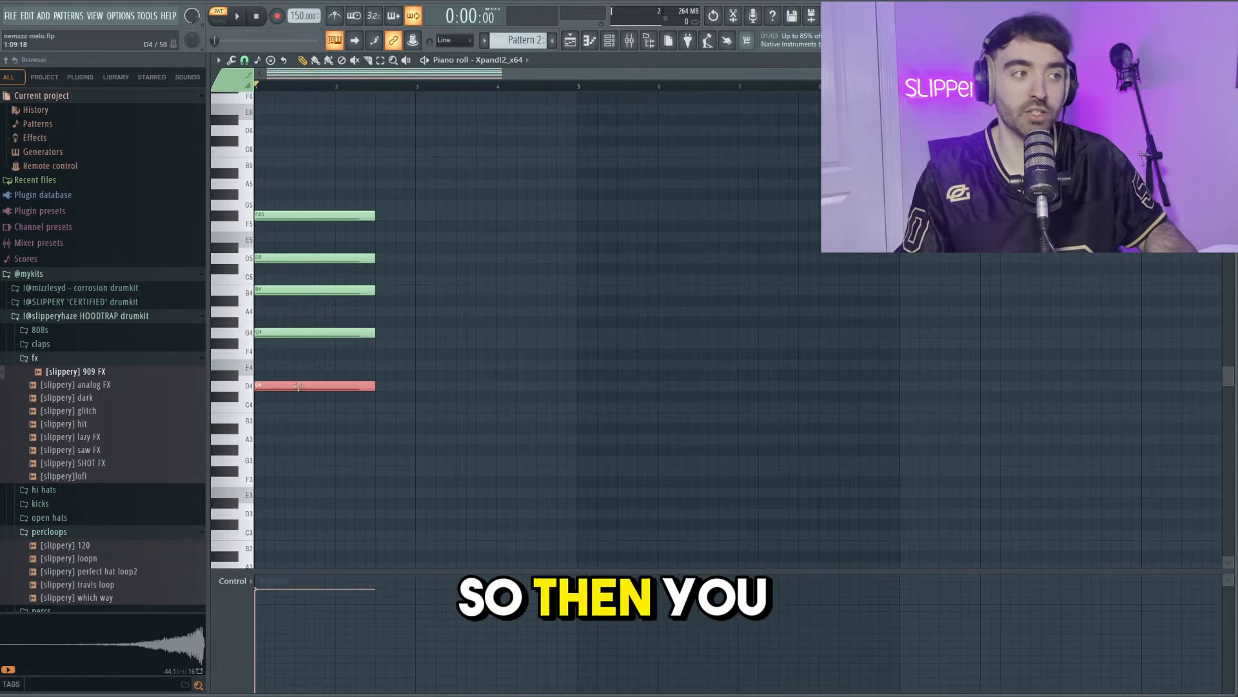
{"action": "left_click_drag", "start_coordinate": [299, 385], "coordinate": [300, 362]}
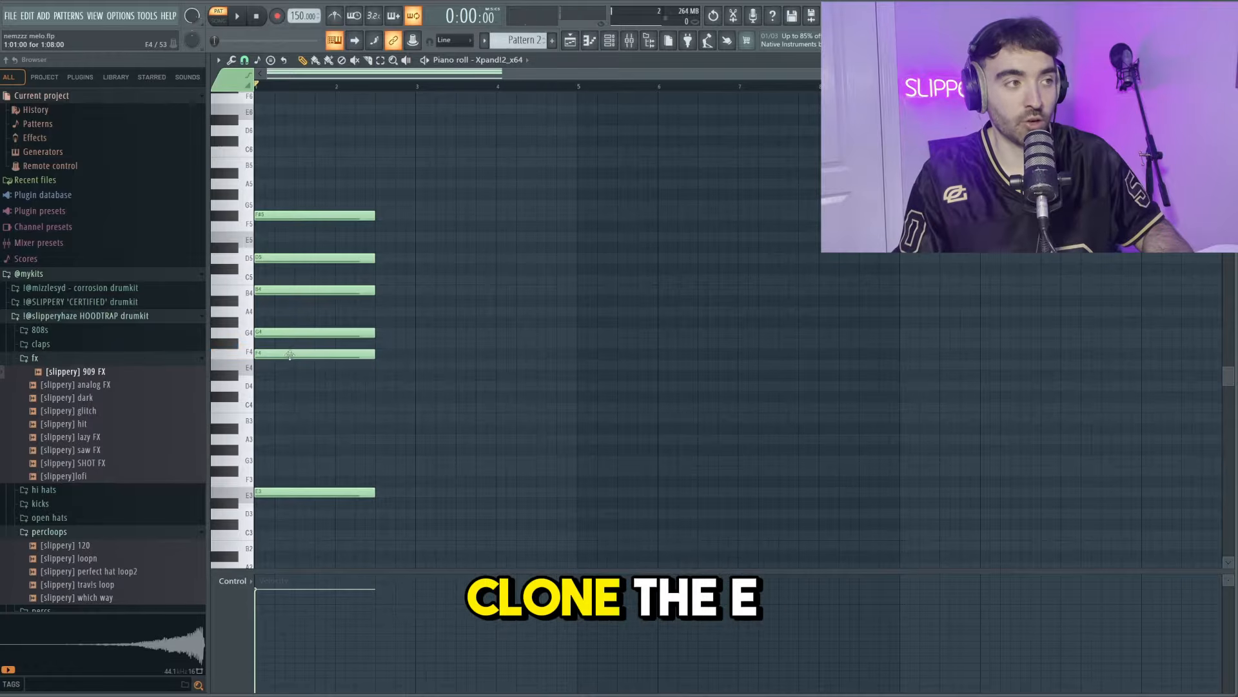
{"action": "left_click_drag", "start_coordinate": [290, 354], "coordinate": [266, 365]}
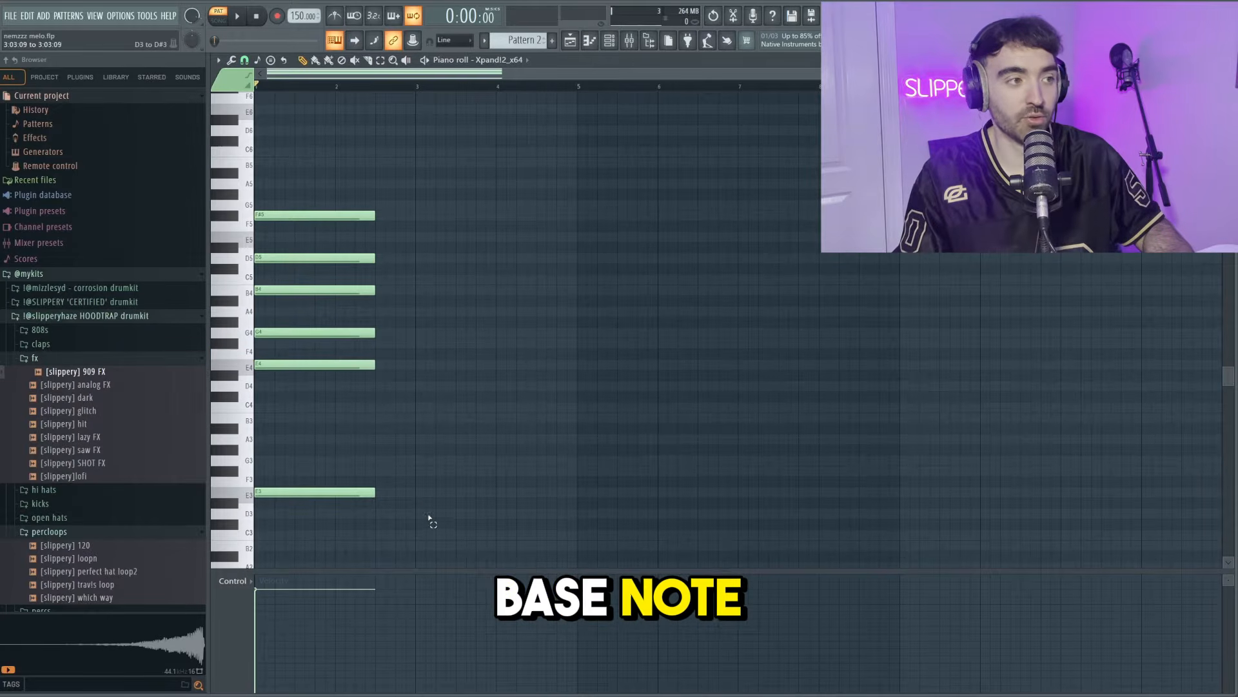
- Strum all notes of the chord by raising the start time strength in the strumizer, and play the result
{"action": "key", "text": "ctrl+a"}
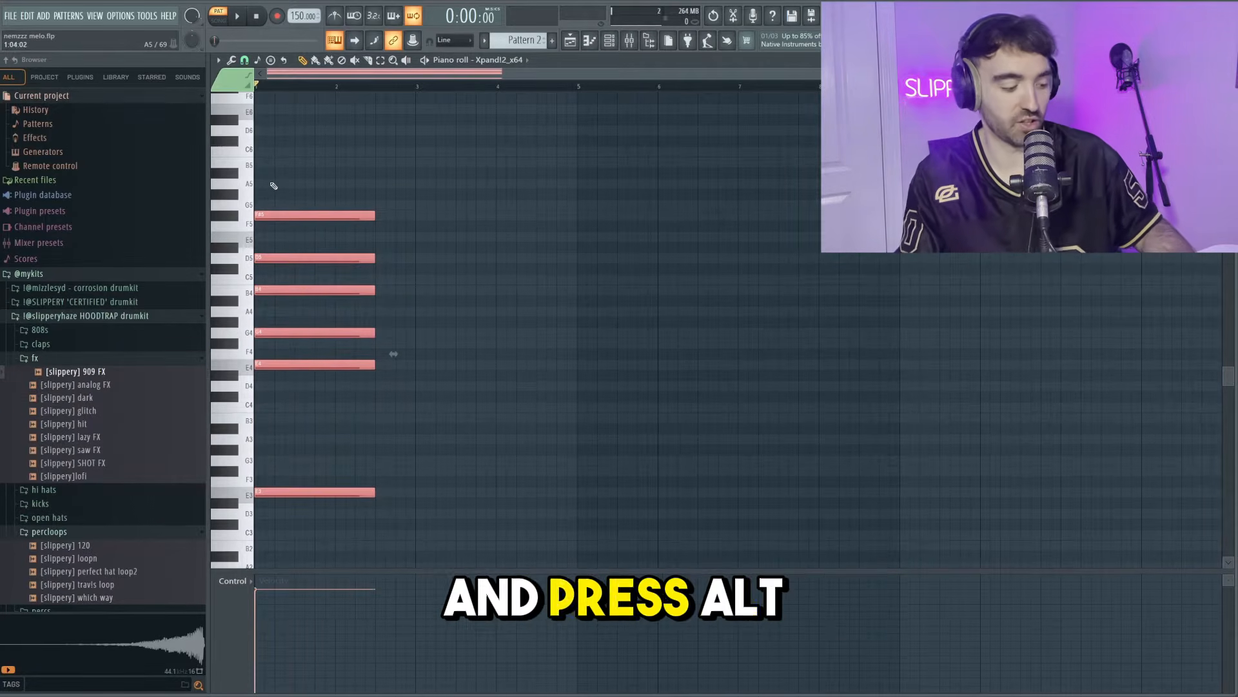
{"action": "key", "text": "alt+s"}
{"action": "mouse_move", "coordinate": [361, 335]}
{"action": "left_mouse_down"}
{"action": "mouse_move", "coordinate": [361, 305]}
{"action": "mouse_move", "coordinate": [361, 326]}
{"action": "left_mouse_up"}
{"action": "key", "text": "space"}
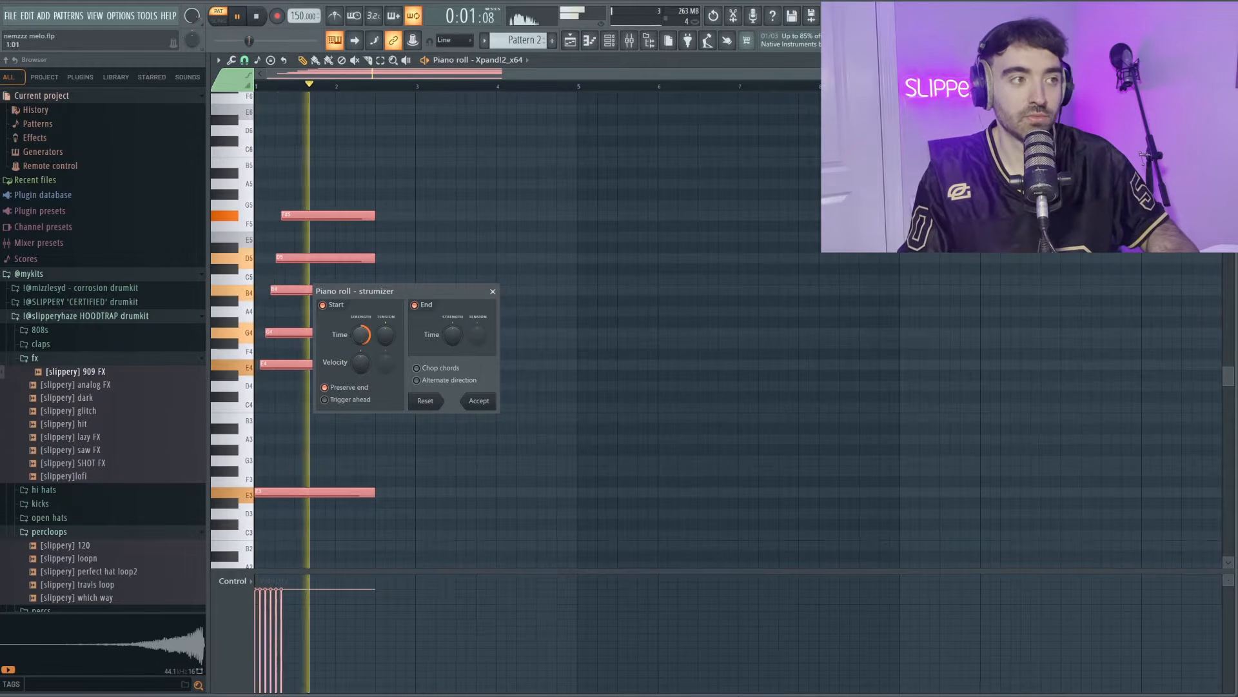
{"action": "key", "text": "space"}
{"action": "key", "text": "space"}
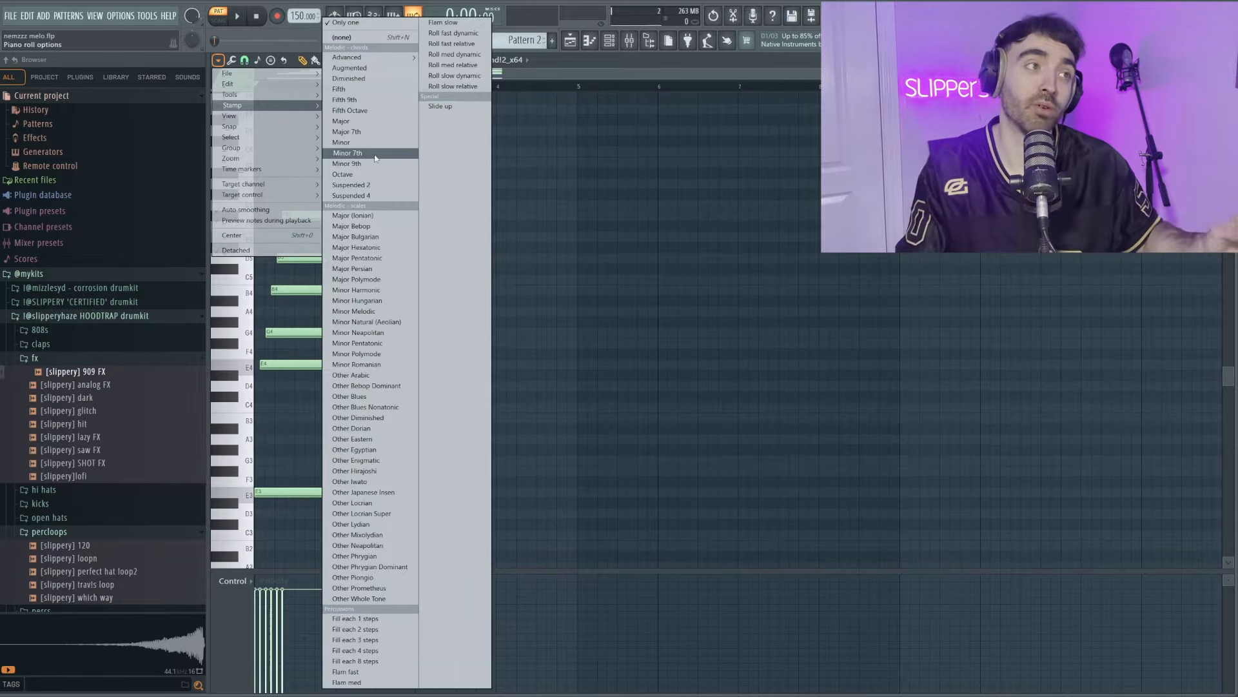
- Stamp a Minor 7th chord rooted on G#3 directly after the first chord
{"action": "left_click", "coordinate": [375, 156]}
{"action": "left_click", "coordinate": [382, 459]}
{"action": "mouse_move", "coordinate": [382, 460]}
{"action": "left_mouse_down"}
{"action": "mouse_move", "coordinate": [382, 436]}
{"action": "mouse_move", "coordinate": [377, 449]}
{"action": "left_mouse_up"}
{"action": "right_click", "coordinate": [417, 438]}
{"action": "left_click", "coordinate": [423, 446]}
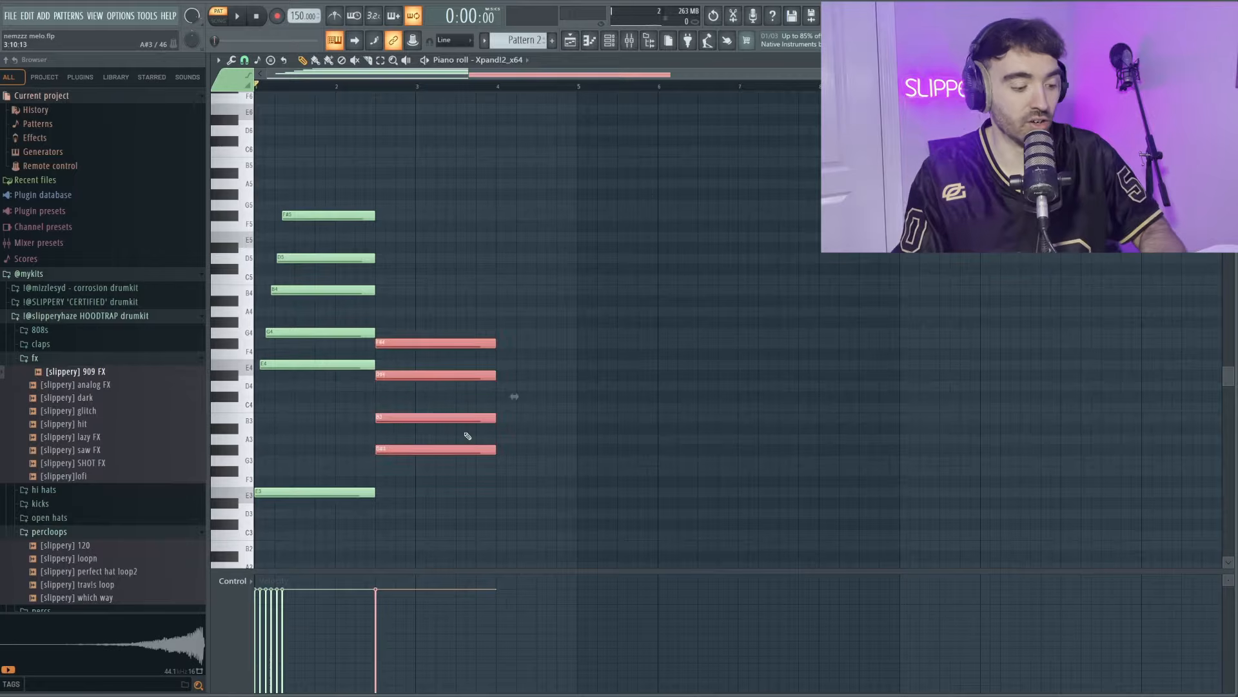
- Raise the upper three notes of the G# minor 7th chord by one octave, leaving the G#3 root out of the selection
{"action": "right_click", "coordinate": [474, 435]}
{"action": "left_click_drag", "start_coordinate": [588, 442], "coordinate": [514, 367]}
{"action": "left_click", "coordinate": [439, 316]}
{"action": "left_click_drag", "start_coordinate": [445, 308], "coordinate": [514, 435]}
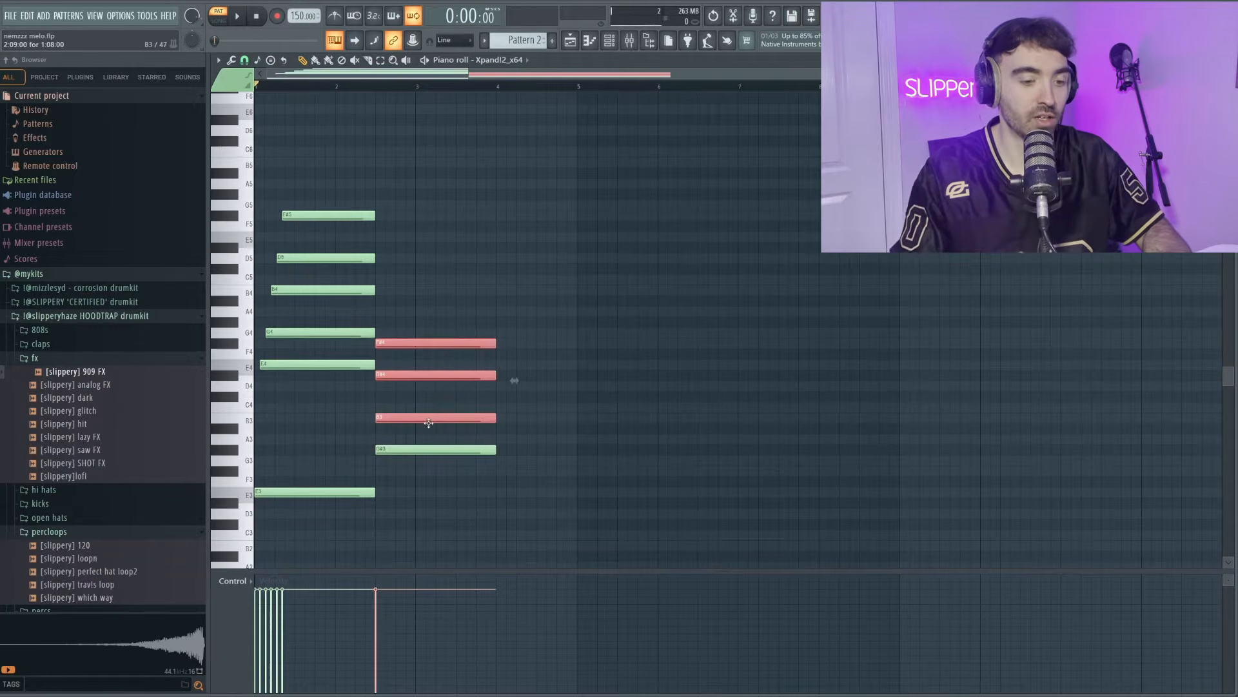
{"action": "key", "text": "ctrl+Up"}
- Shorten the second chord to end at bar 3 with an added G#4, and repeat the first chord from bar 3
{"action": "key", "text": "space"}
{"action": "scroll", "coordinate": [463, 373], "scroll_direction": "up", "scroll_amount": 2}
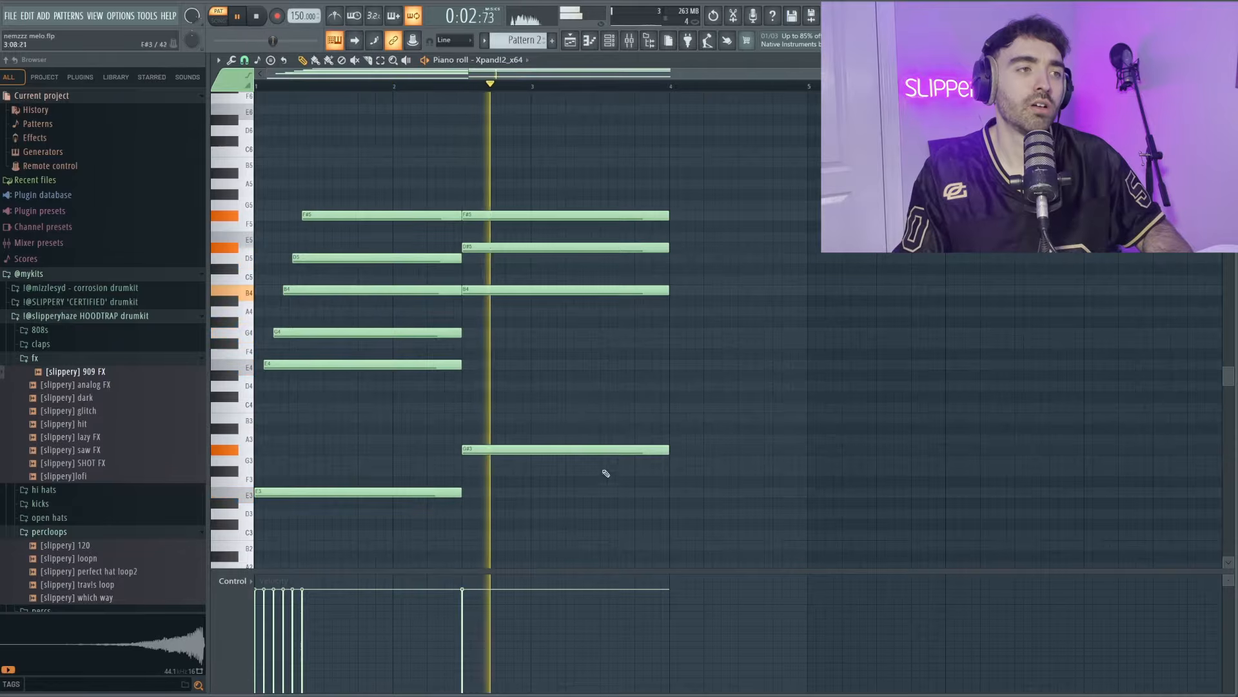
{"action": "left_click_drag", "start_coordinate": [603, 470], "coordinate": [680, 219]}
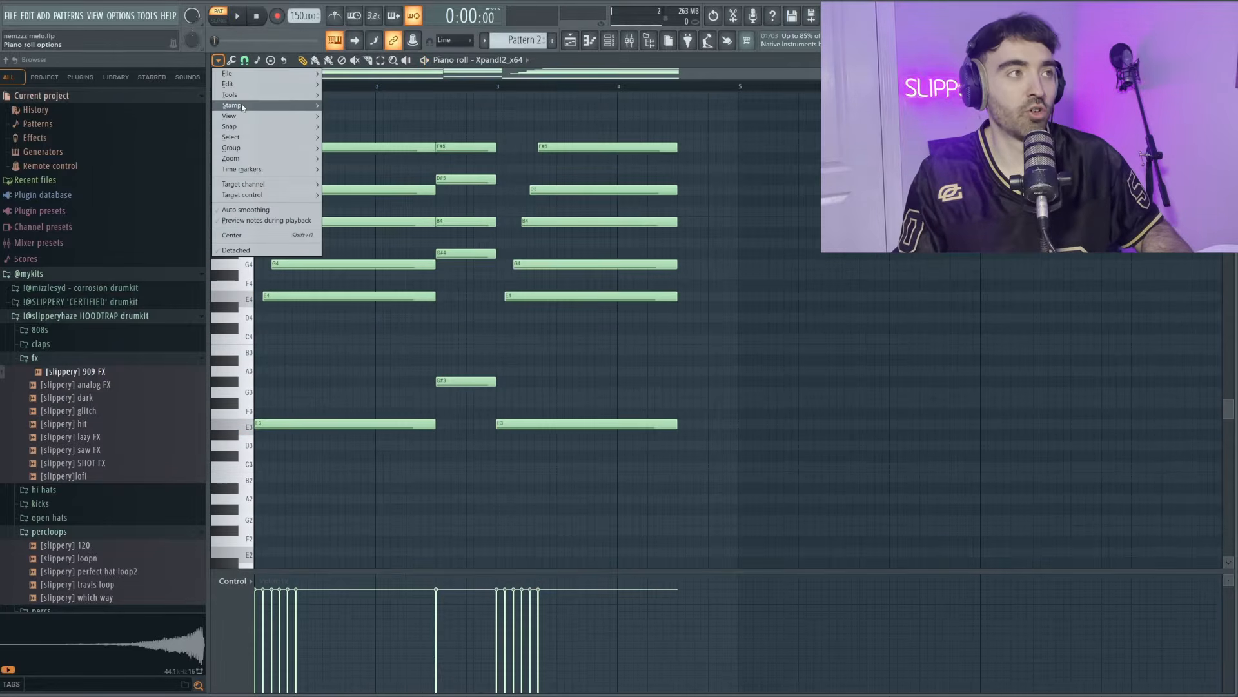
- Stamp a Minor 7th chord after the repeated E chord and lower it to a B2 root, ending at bar 5
{"action": "mouse_move", "coordinate": [242, 105]}
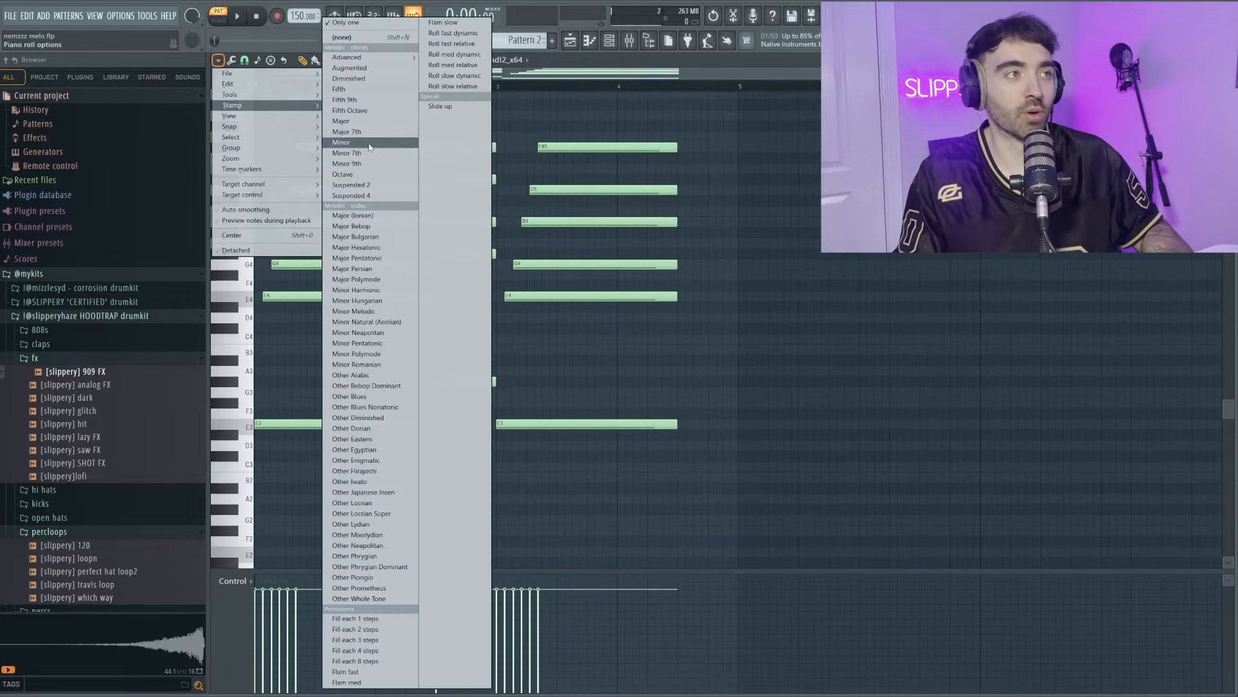
{"action": "left_click", "coordinate": [379, 155]}
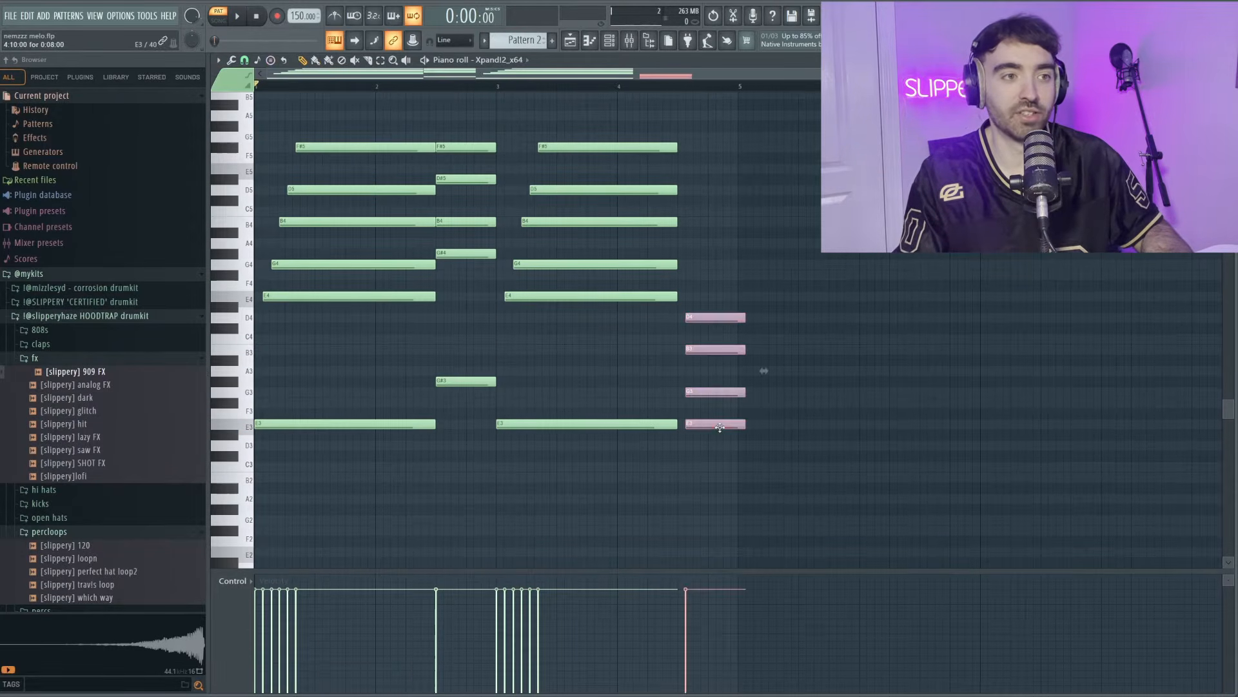
{"action": "key", "text": "Down"}
{"action": "key", "text": "Down"}
{"action": "key", "text": "Down"}
{"action": "key", "text": "Down"}
{"action": "key", "text": "Down"}
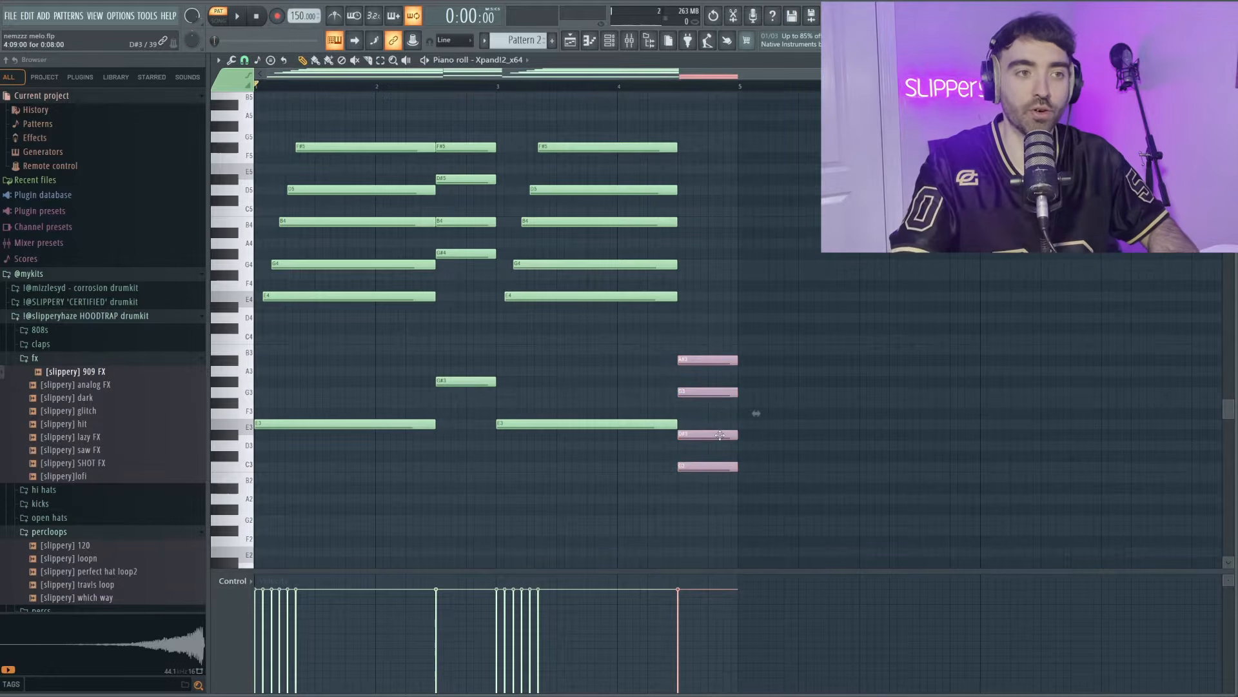
- Raise the last chord's upper notes to D5, F#5 and A5, and drop the A an octave to A4
{"action": "key", "text": "ctrl+Up"}
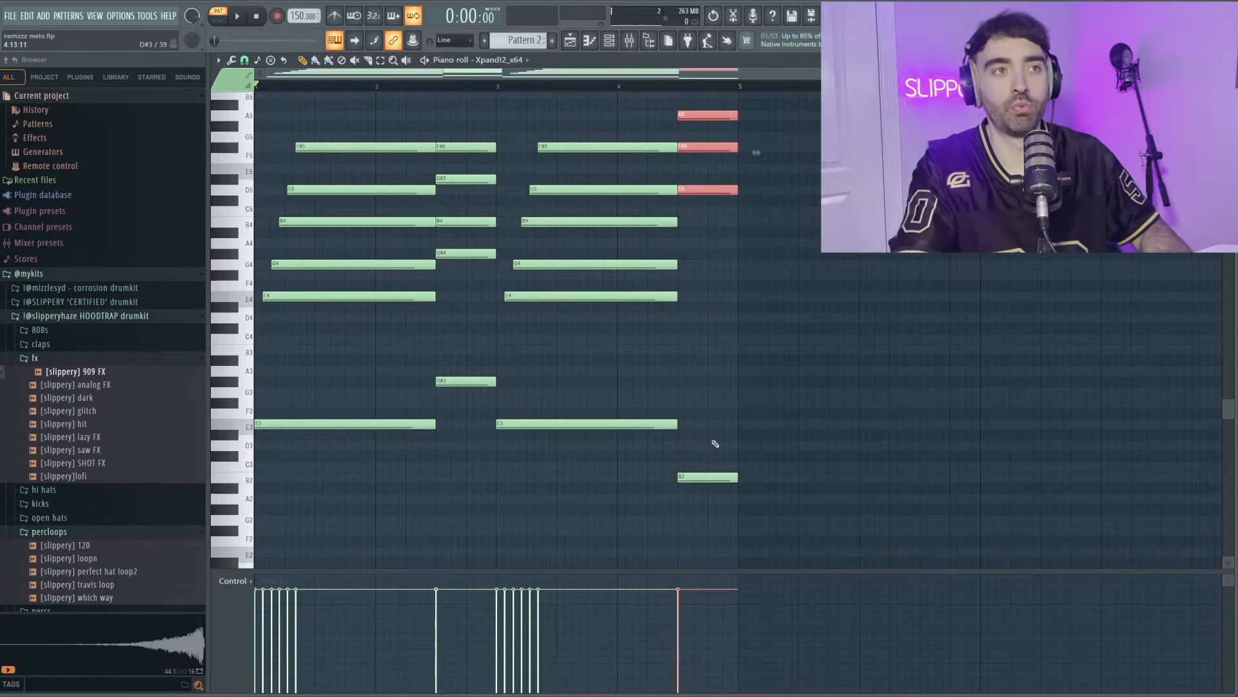
{"action": "scroll", "coordinate": [703, 187], "scroll_direction": "up", "scroll_amount": 1}
{"action": "left_click_drag", "start_coordinate": [729, 159], "coordinate": [694, 115]}
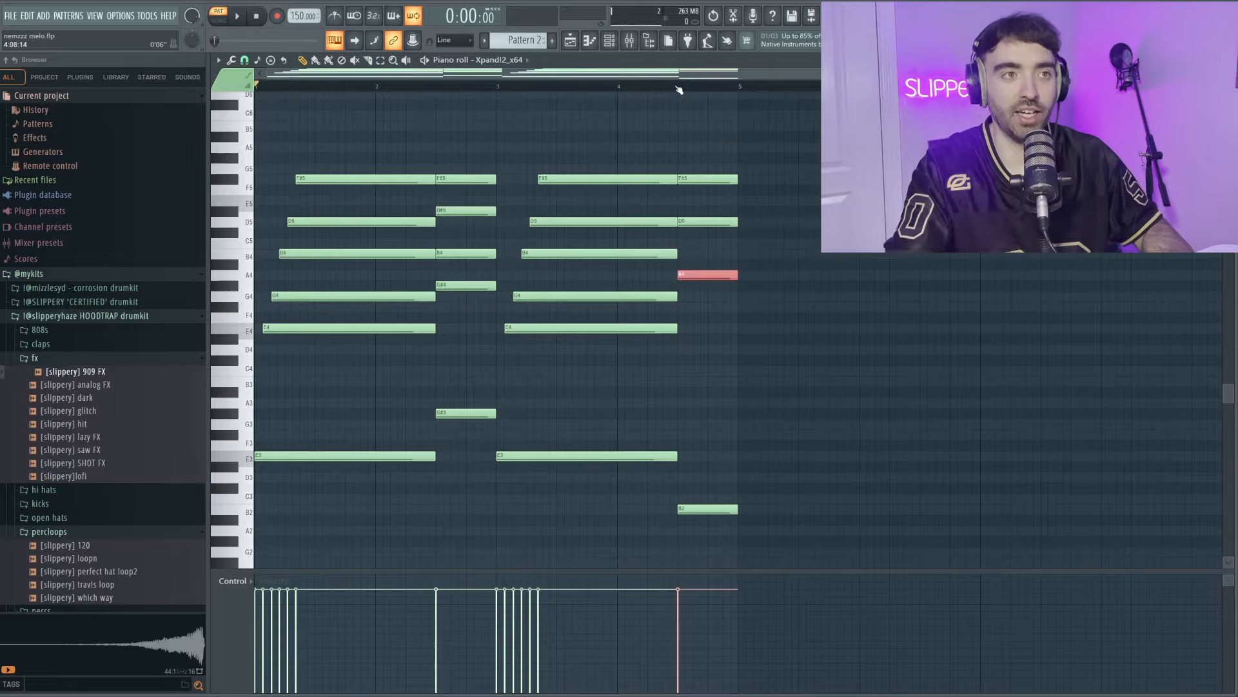
- Play back the four-chord progression and duplicate all its notes over bars 5 to 8
{"action": "left_click", "coordinate": [800, 192]}
{"action": "key", "text": "space"}
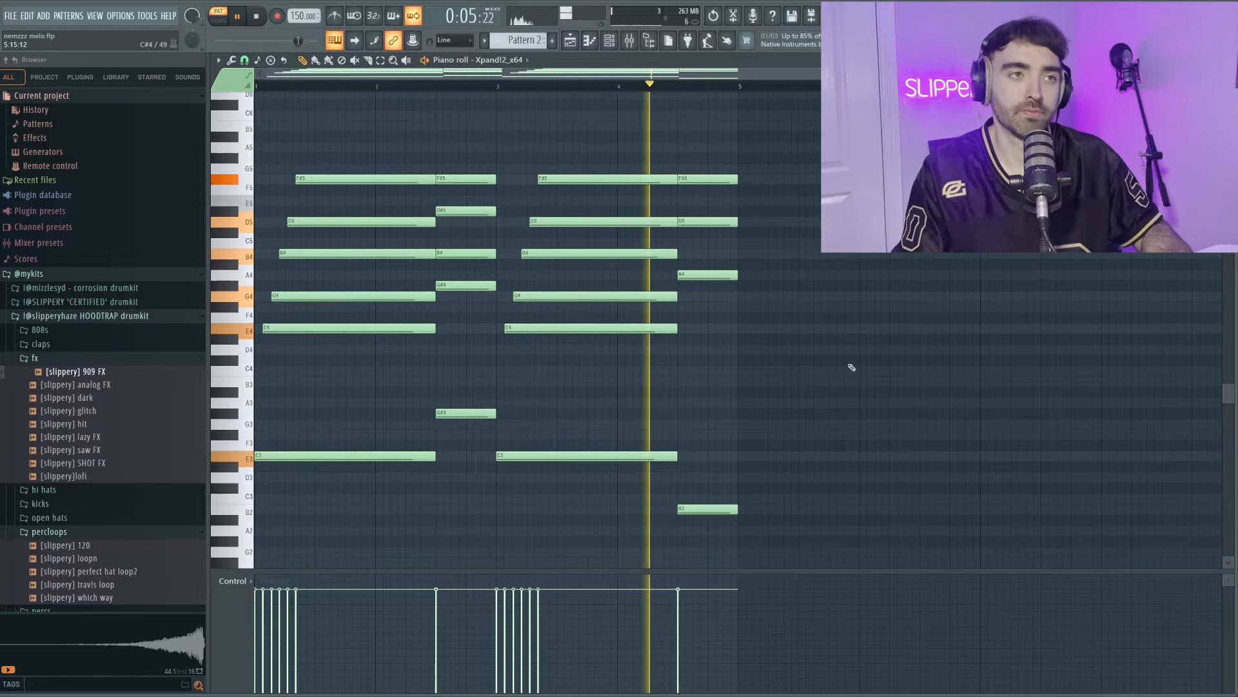
{"action": "left_click_drag", "start_coordinate": [812, 533], "coordinate": [258, 89]}
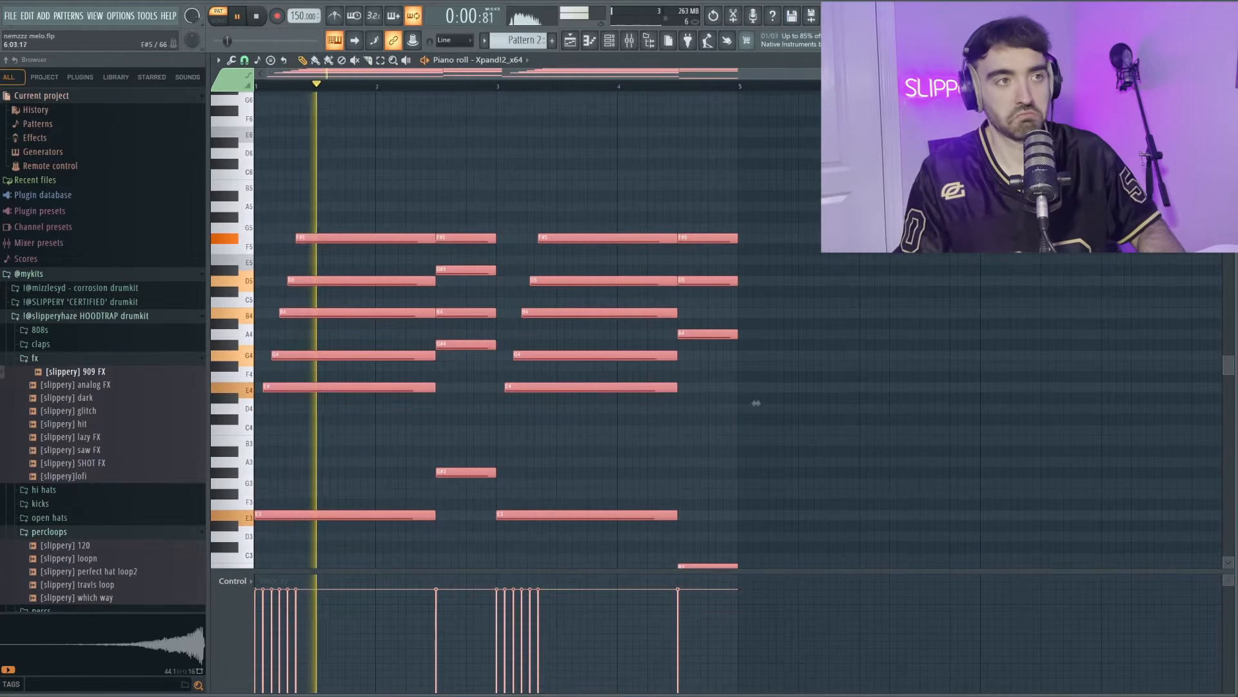
{"action": "key", "text": "ctrl+b"}
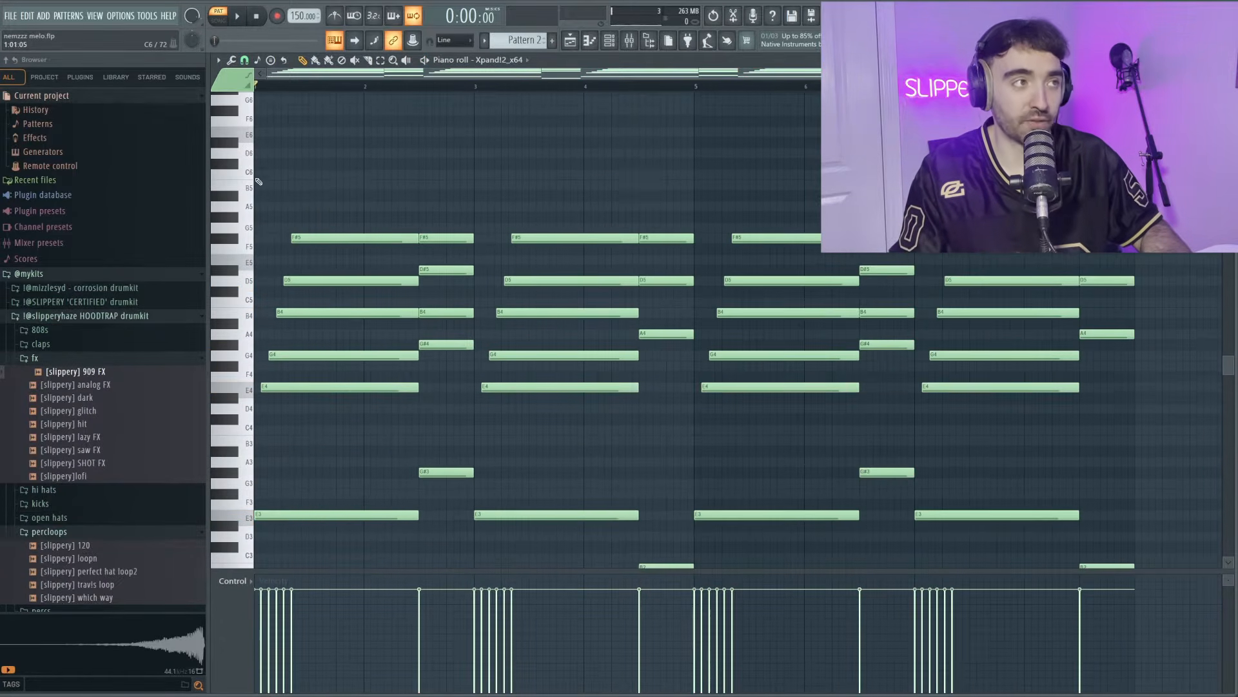
- Start a top melody with an F#6 note at bar 2, extend it to one full bar, and play it over the chords
{"action": "scroll", "coordinate": [313, 169], "scroll_direction": "up", "scroll_amount": 2}
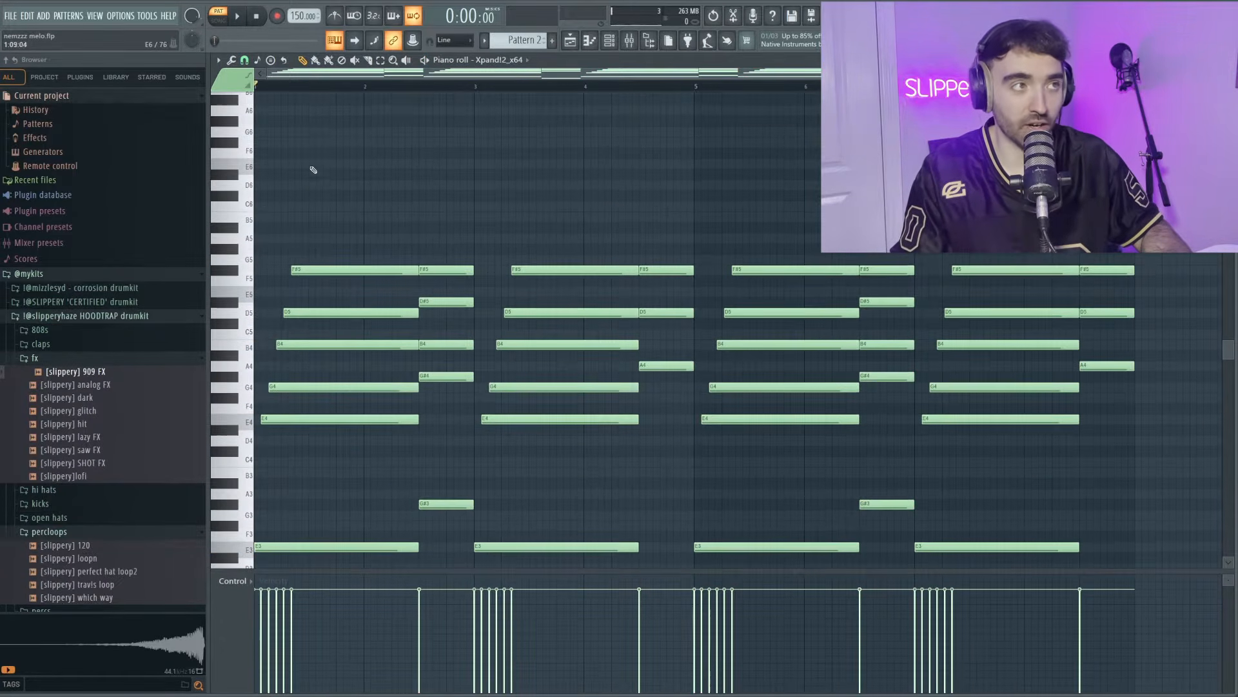
{"action": "left_click", "coordinate": [366, 143]}
{"action": "key", "text": "space"}
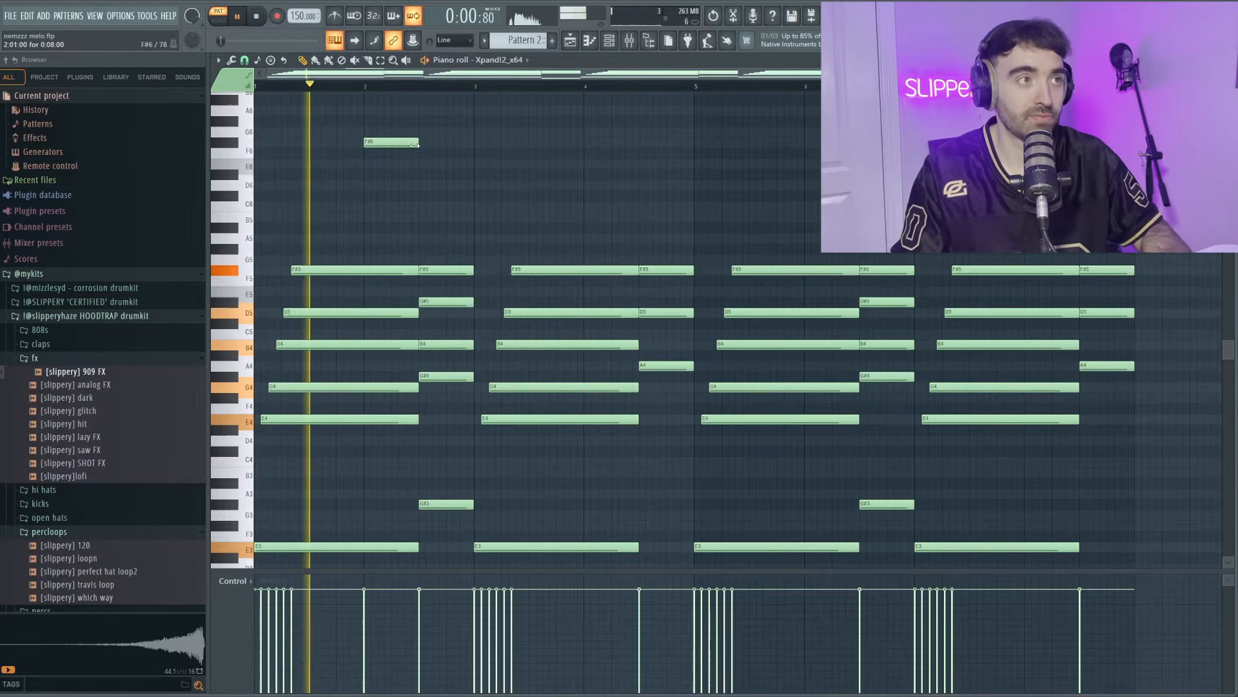
{"action": "left_click_drag", "start_coordinate": [420, 142], "coordinate": [474, 143]}
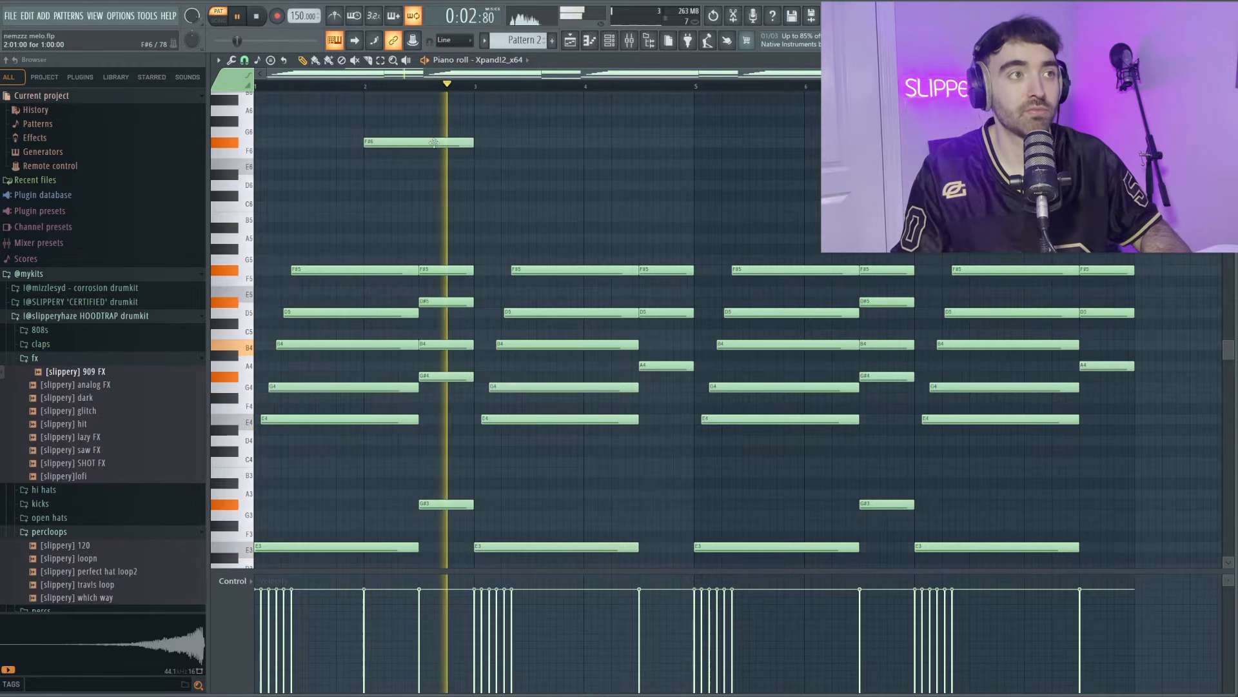
{"action": "left_click", "coordinate": [632, 132]}
{"action": "scroll", "coordinate": [581, 175], "scroll_direction": "up", "scroll_amount": 2}
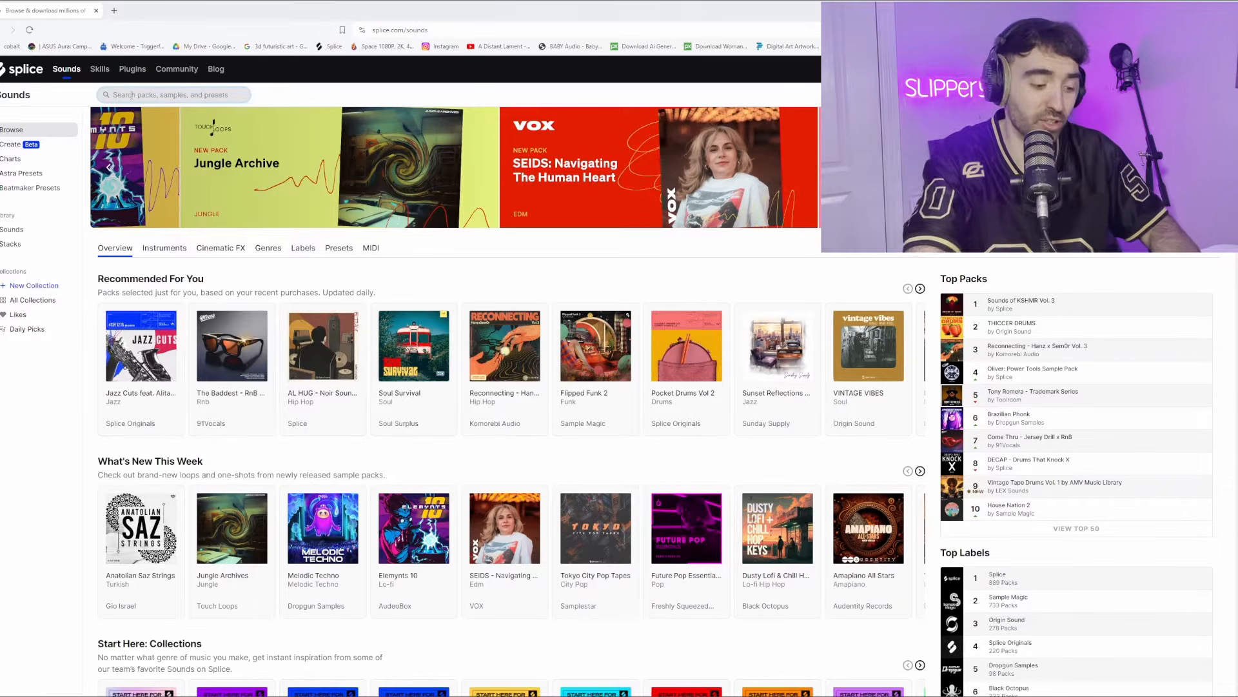
- In Splice, search the samples for "jazz" and preview the SOULSURPLUS_inthecut_Melodic_loop_9 chillhop loop
{"action": "left_click", "coordinate": [132, 95]}
{"action": "type", "text": "jazz"}
{"action": "key", "text": "Return"}
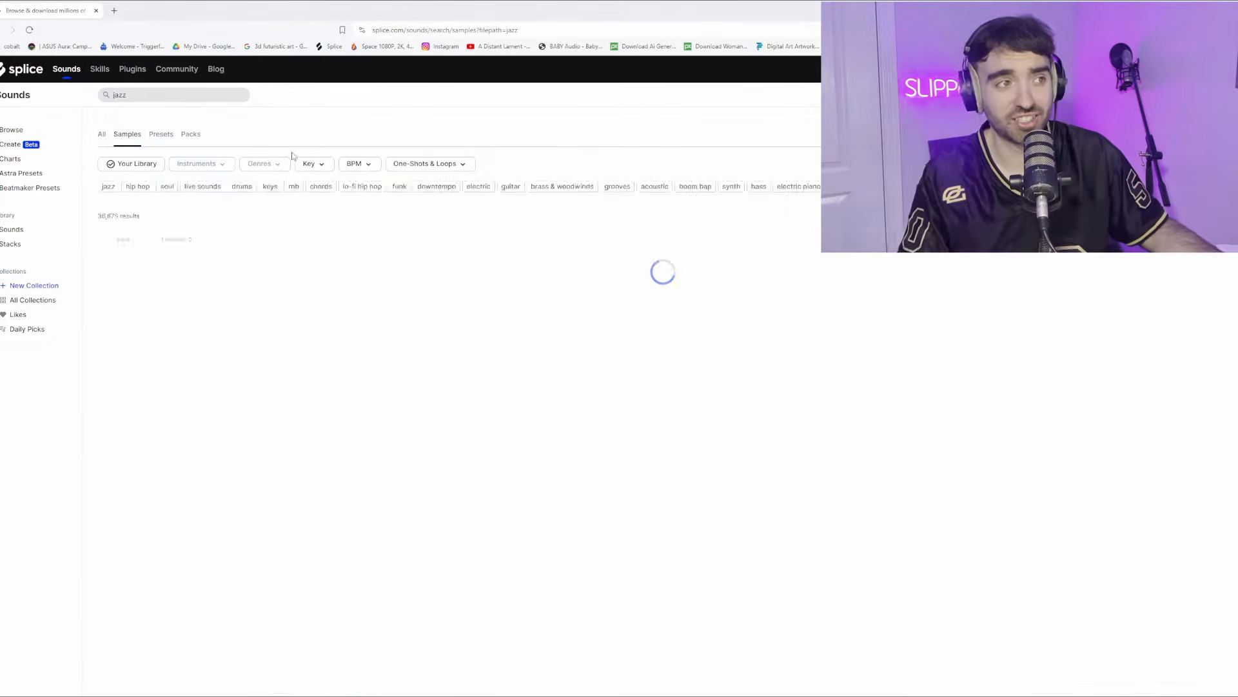
{"action": "left_click", "coordinate": [147, 263]}
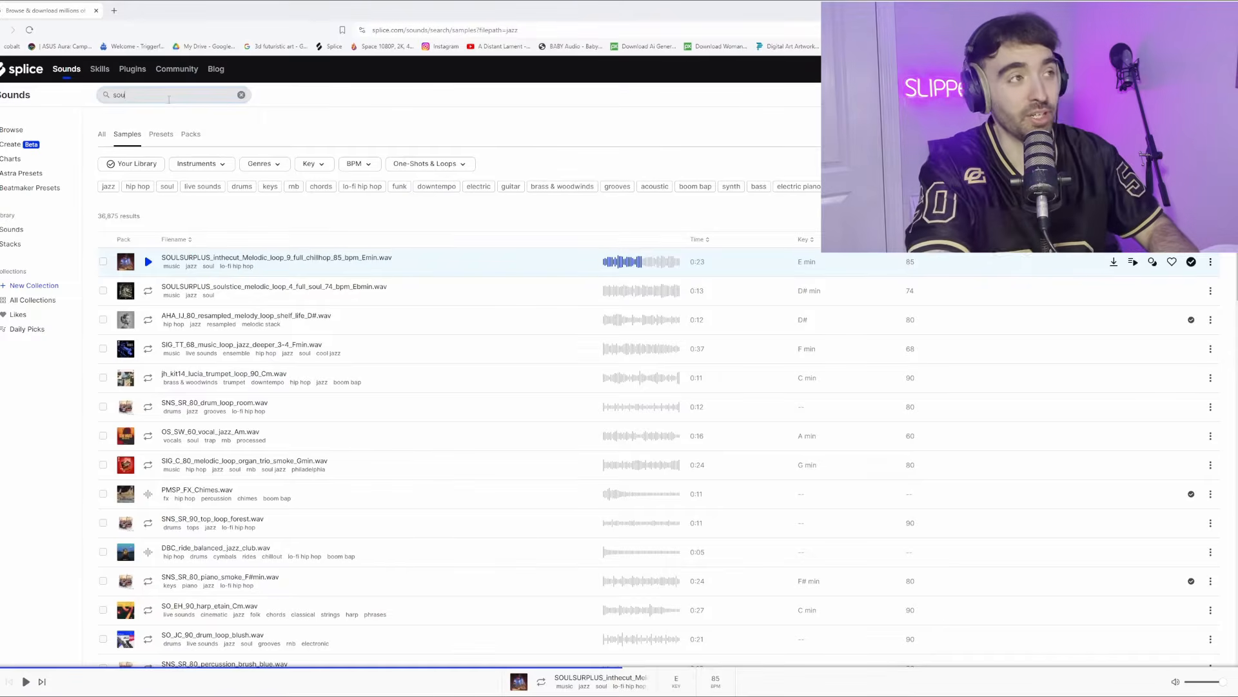
- Search the samples for "soul" and preview the SLS_BACS_140_melodic_loop_soul_atescotes_Dmin loop
{"action": "type", "text": "l"}
{"action": "left_click", "coordinate": [147, 583]}
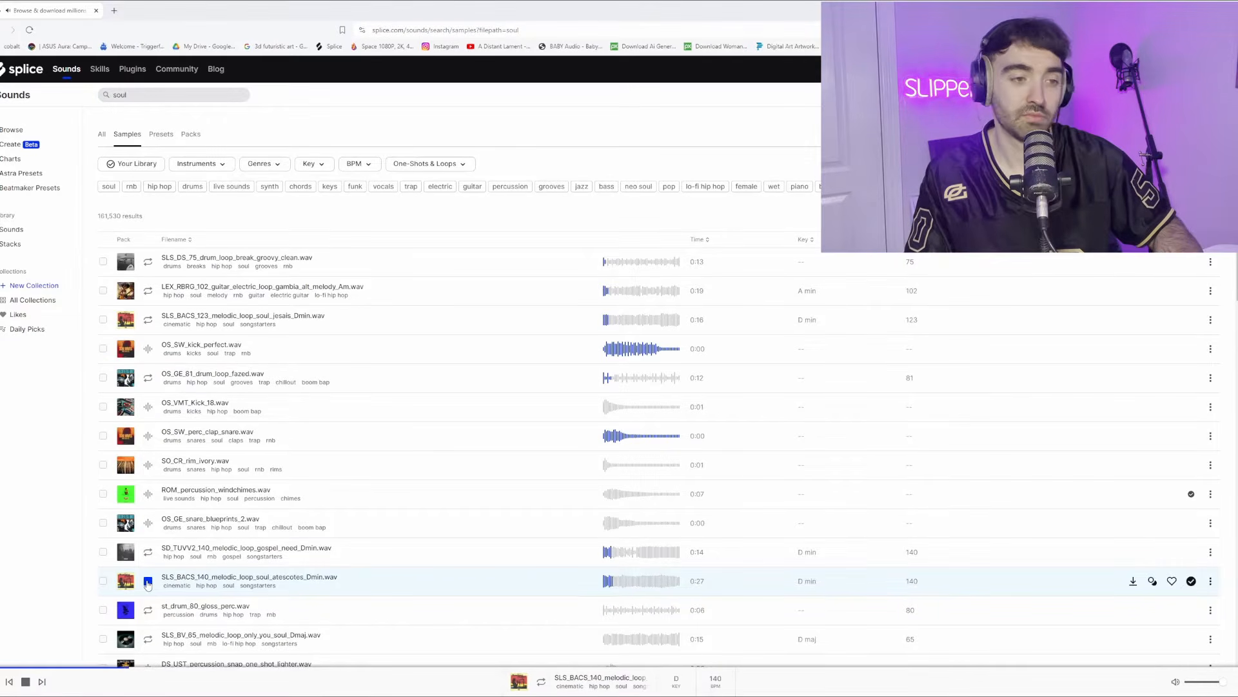
{"action": "left_click", "coordinate": [148, 584]}
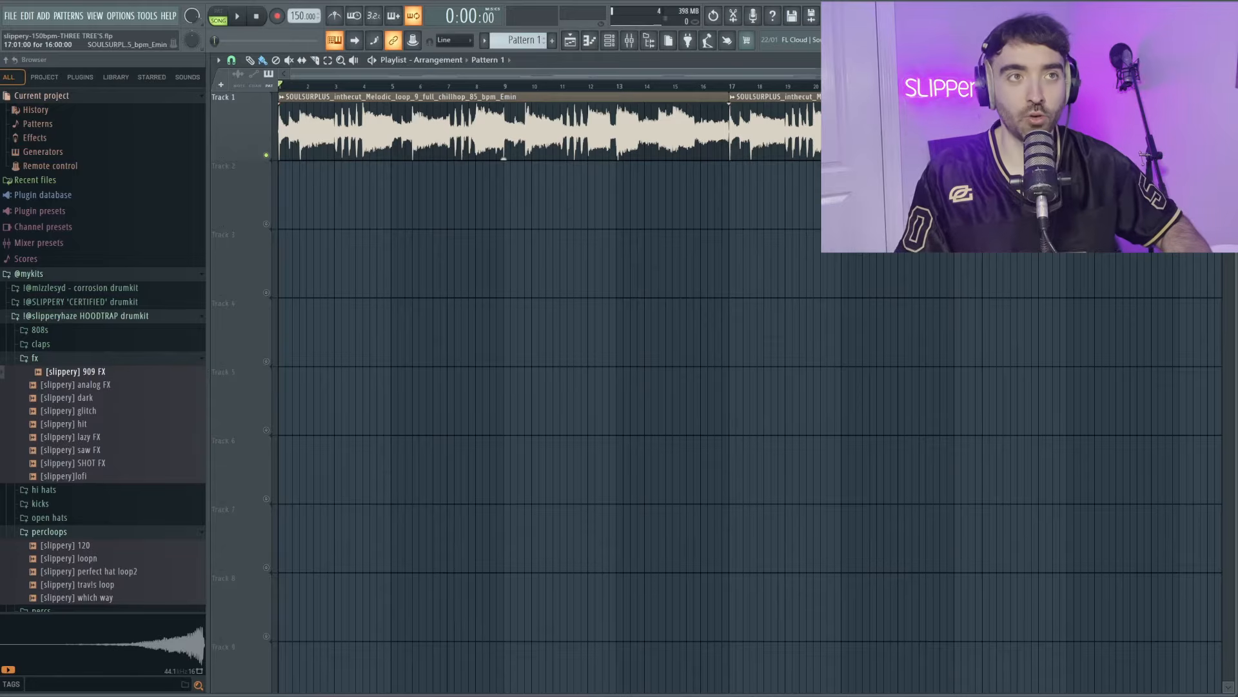
- Return to FL Studio and play the SOULSURPLUS_inthecut melodic loop on Track 1 of the playlist
{"action": "scroll", "coordinate": [231, 255], "scroll_direction": "up", "scroll_amount": 5}
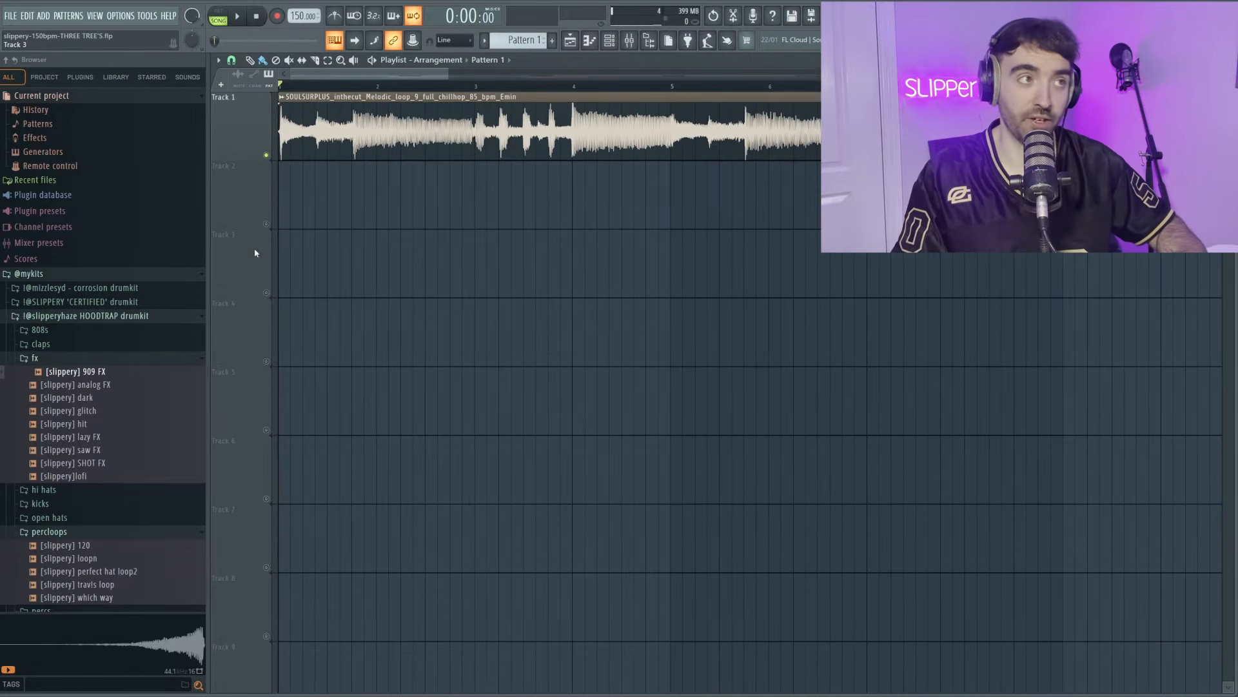
{"action": "scroll", "coordinate": [257, 253], "scroll_direction": "up", "scroll_amount": 2}
{"action": "scroll", "coordinate": [398, 257], "scroll_direction": "up", "scroll_amount": 1}
{"action": "key", "text": "space"}
{"action": "scroll", "coordinate": [399, 257], "scroll_direction": "down", "scroll_amount": 2}
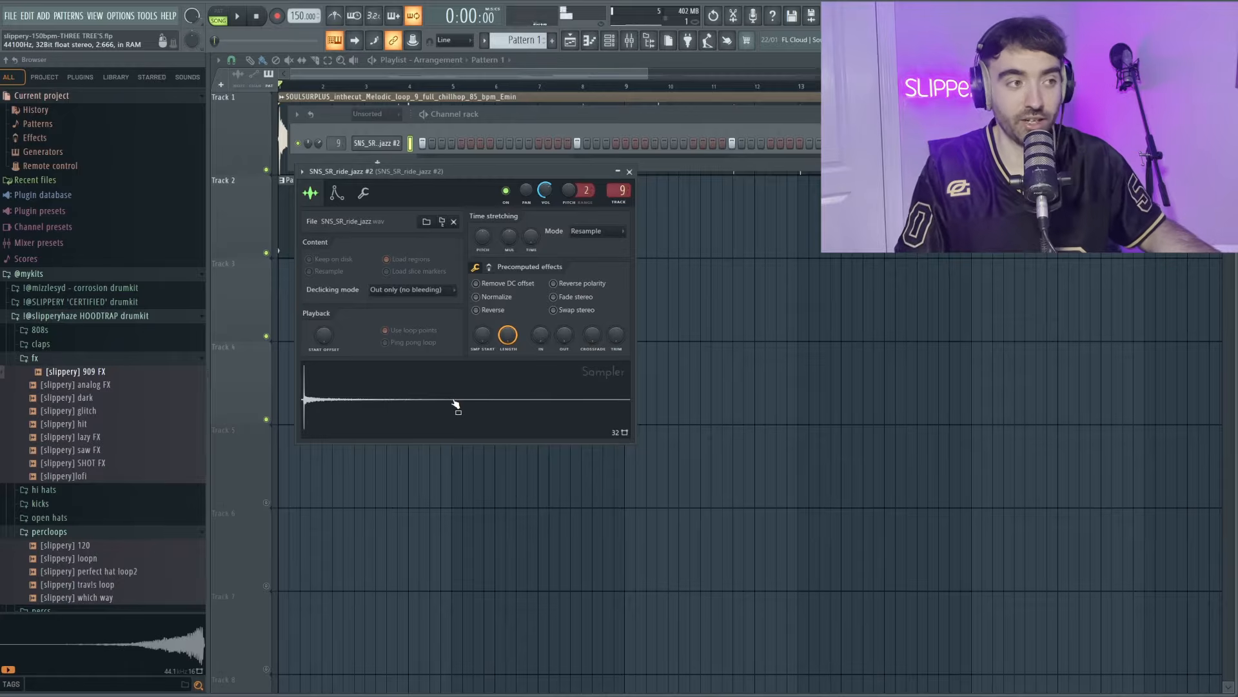
- Close the jazz ride's sampler and the channel rack, and play the melodic loop with the ride pattern in song mode
{"action": "key", "text": "Escape"}
{"action": "key", "text": "Escape"}
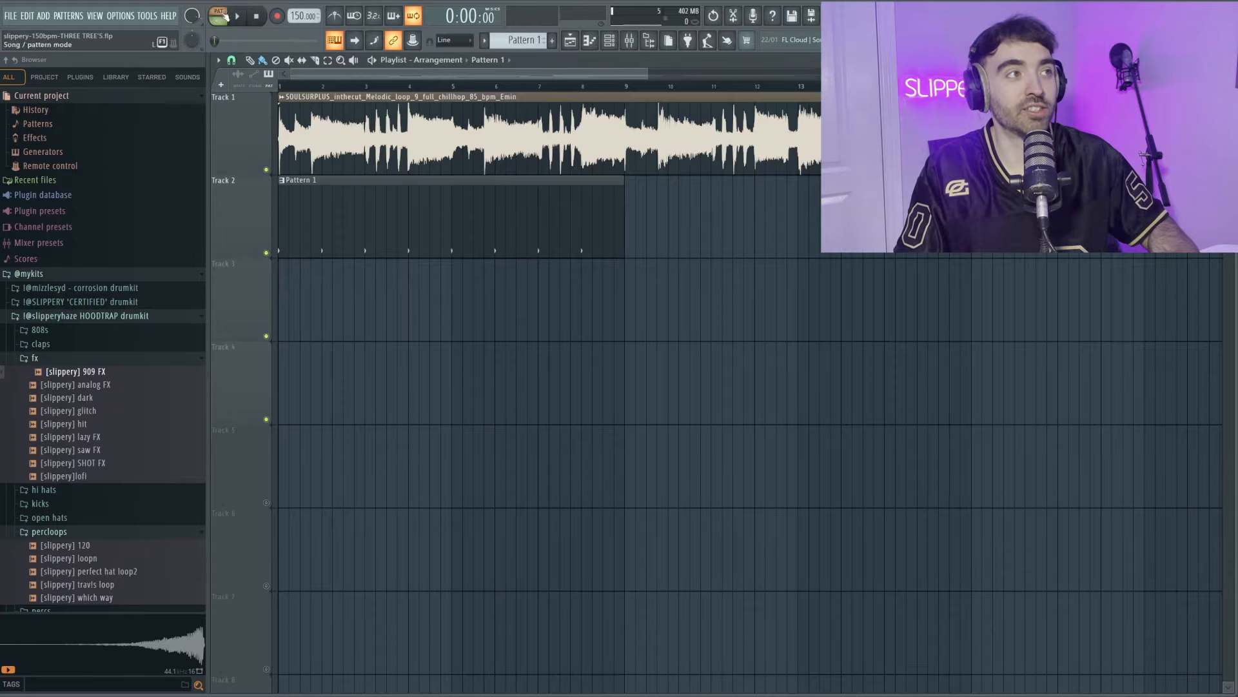
{"action": "left_click", "coordinate": [267, 170]}
{"action": "key", "text": "l"}
{"action": "key", "text": "space"}
{"action": "scroll", "coordinate": [267, 171], "scroll_direction": "up", "scroll_amount": 2}
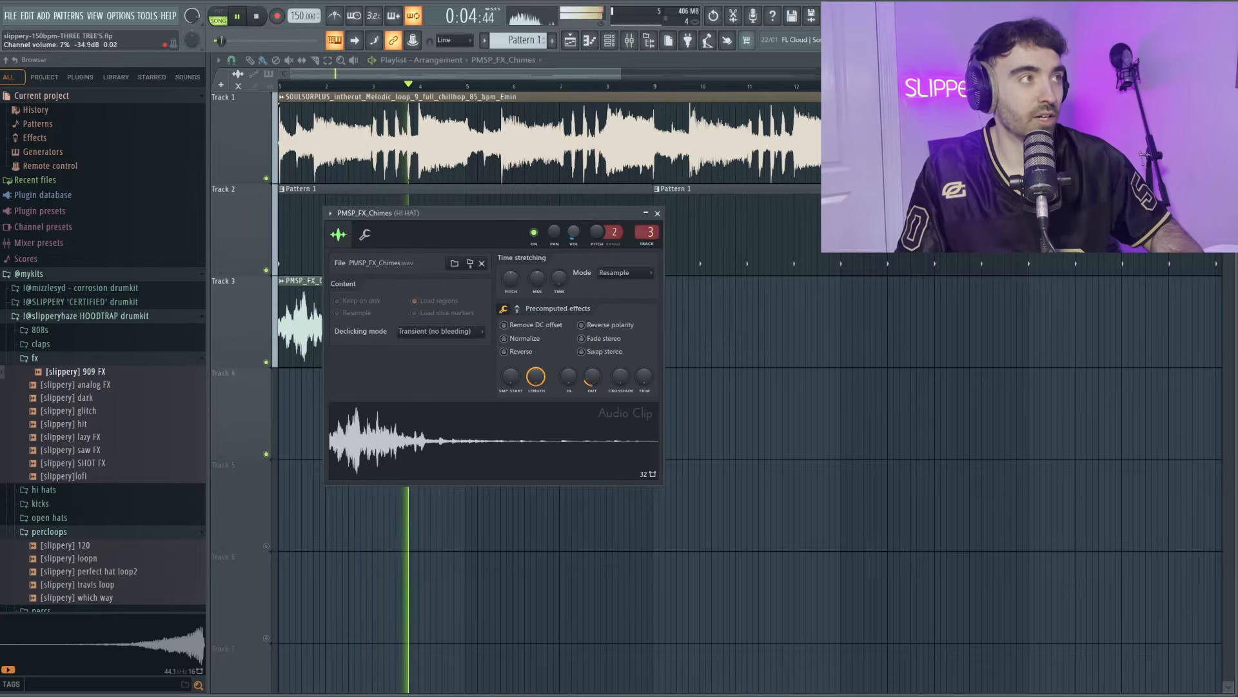
- Close the chimes sampler and repeat the PMSP_FX_Chimes clip on Track 3 at bars 9 and 17, playing it with the loop
{"action": "left_click", "coordinate": [657, 214]}
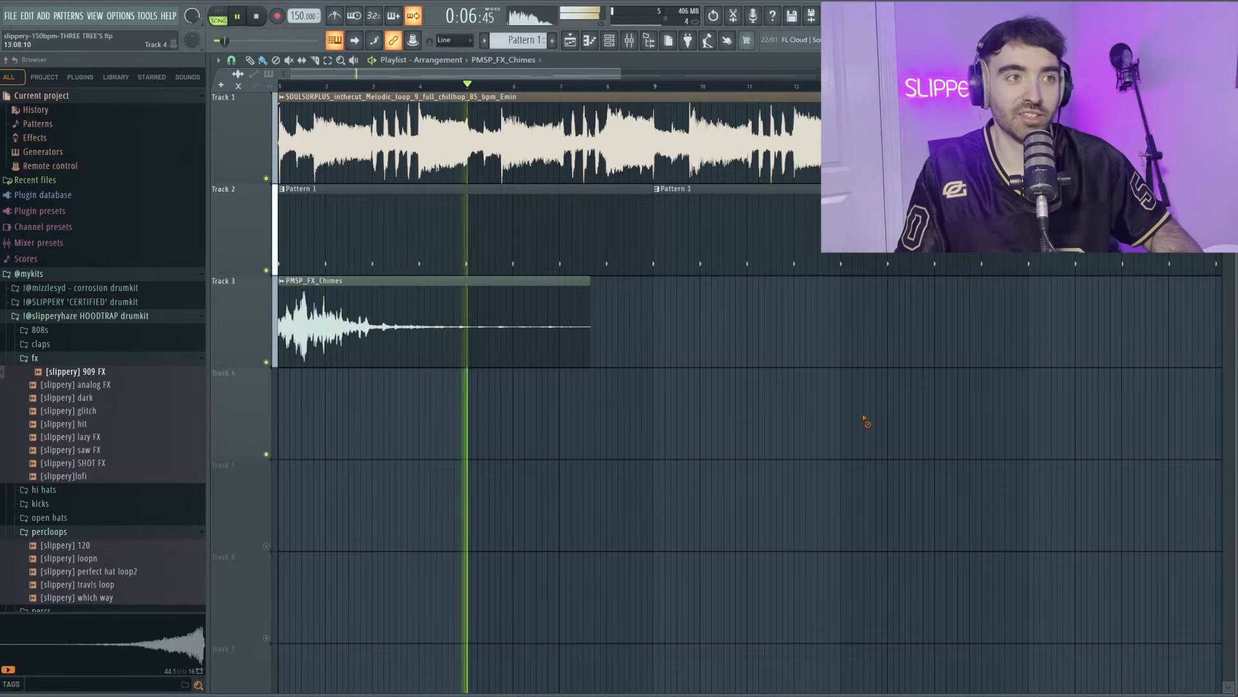
{"action": "key", "text": "space"}
{"action": "key", "text": "space"}
{"action": "scroll", "coordinate": [465, 376], "scroll_direction": "down", "scroll_amount": 4}
{"action": "left_click", "coordinate": [470, 336]}
{"action": "left_click_drag", "start_coordinate": [548, 339], "coordinate": [555, 351]}
{"action": "mouse_move", "coordinate": [739, 334]}
{"action": "left_mouse_down"}
{"action": "mouse_move", "coordinate": [395, 324]}
{"action": "mouse_move", "coordinate": [813, 326]}
{"action": "left_mouse_up"}
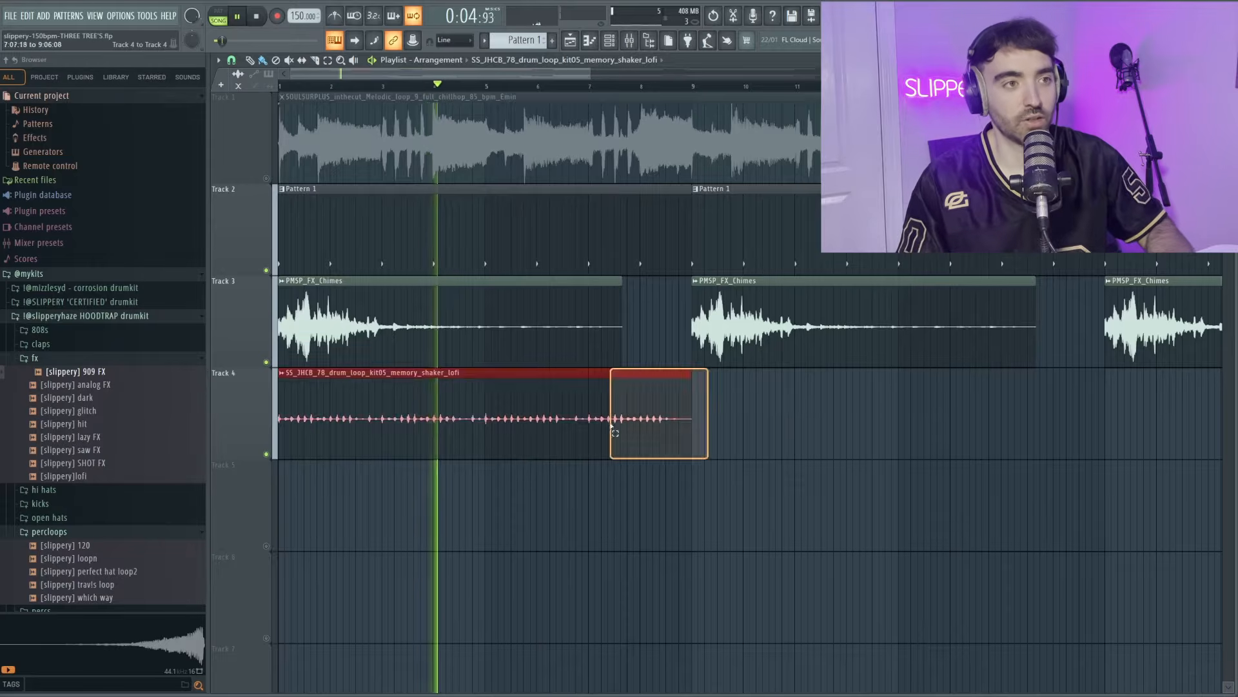
- Duplicate the memory_shaker_lofi drum loop on Track 4 to bar 9 and unmute the melodic loop on Track 1
{"action": "key", "text": "ctrl+b"}
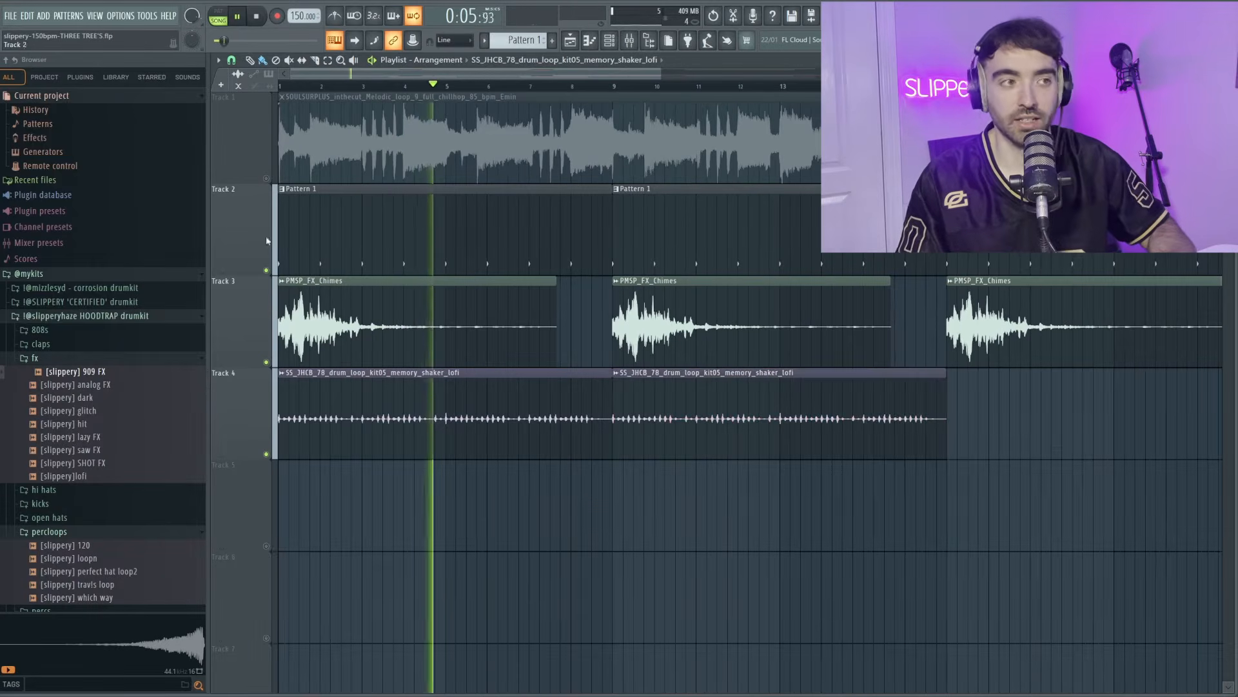
{"action": "left_click", "coordinate": [266, 178]}
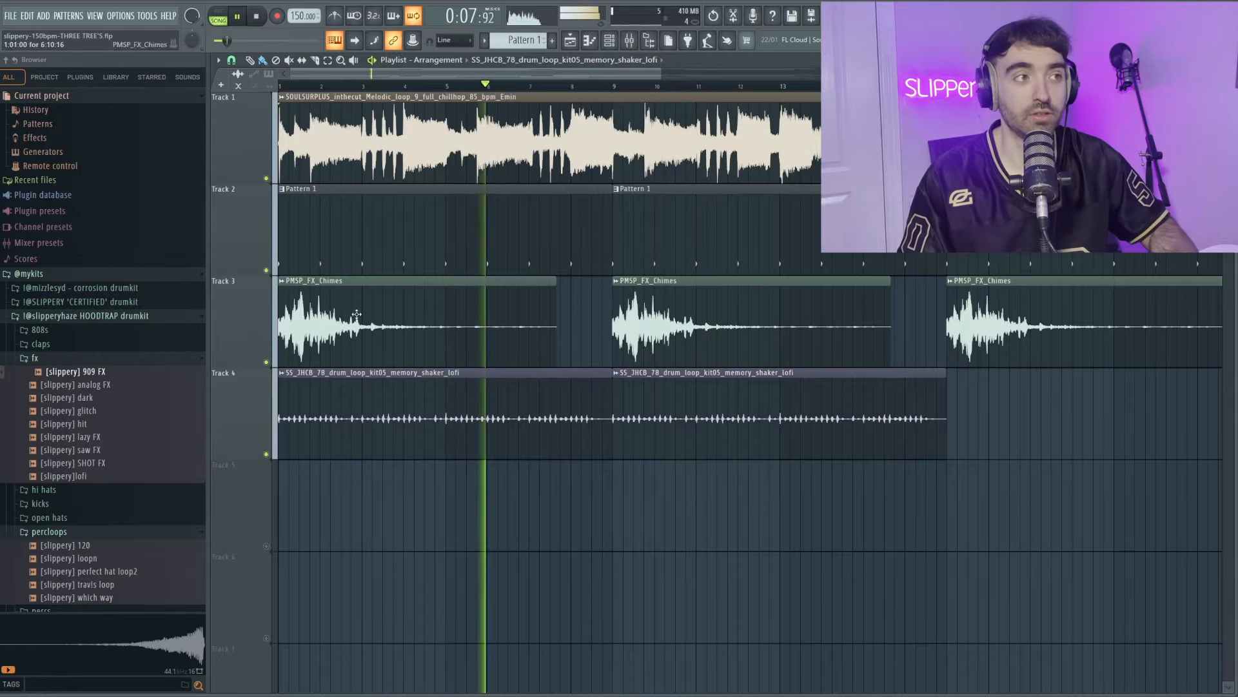
{"action": "scroll", "coordinate": [522, 491], "scroll_direction": "down", "scroll_amount": 2}
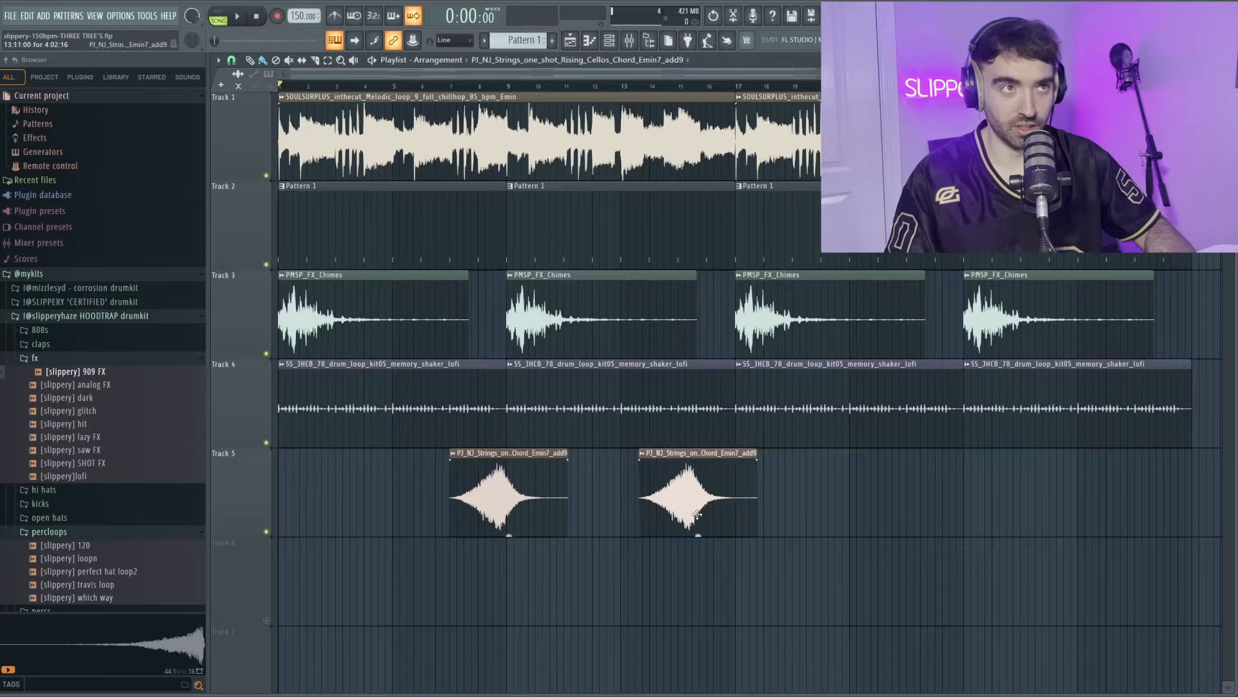
- Move the second rising cellos clip on Track 5 to bar 15 and play the arrangement
{"action": "left_click_drag", "start_coordinate": [693, 518], "coordinate": [759, 518]}
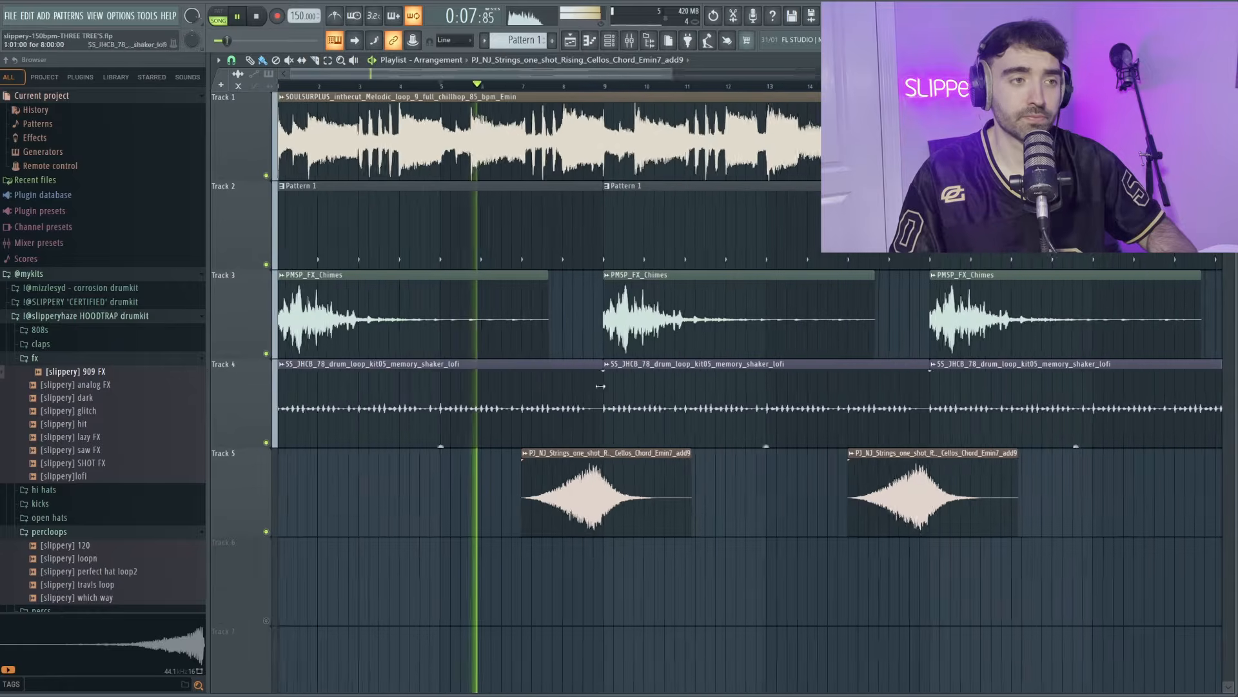
{"action": "scroll", "coordinate": [599, 386], "scroll_direction": "down", "scroll_amount": 2}
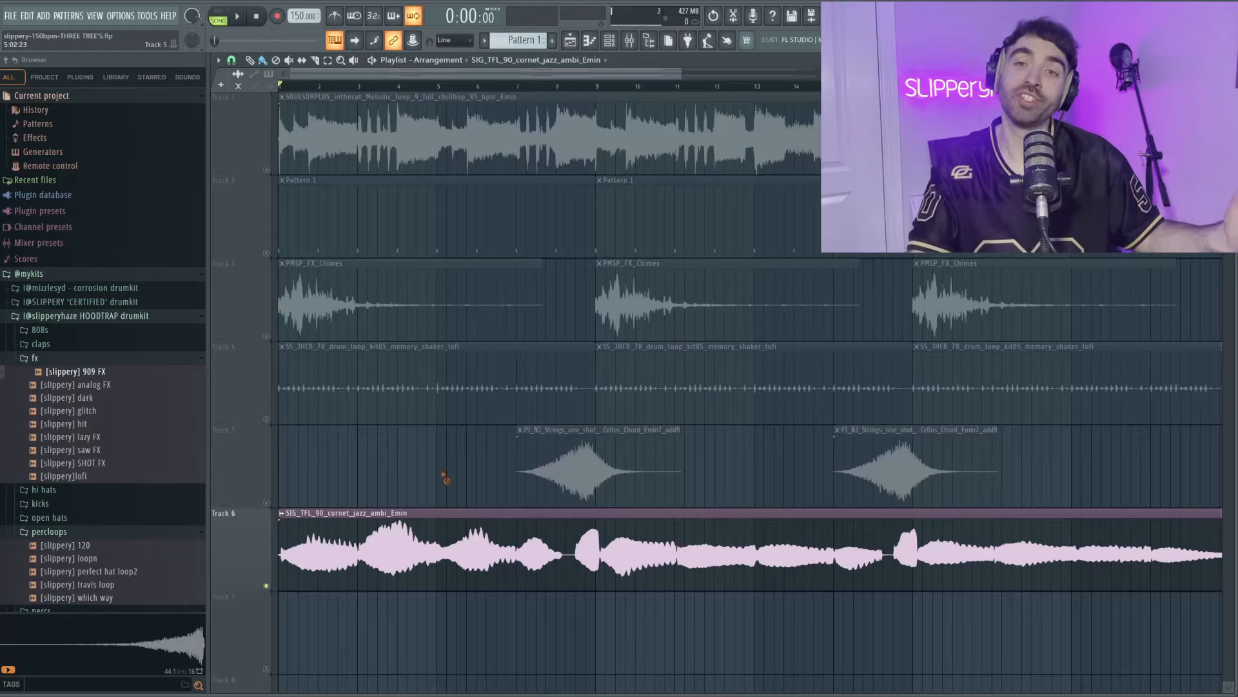
- Play the soloed cornet jazz loop on Track 6 to watch Gullfoss process it, and close the effect windows
{"action": "scroll", "coordinate": [445, 473], "scroll_direction": "down", "scroll_amount": 1}
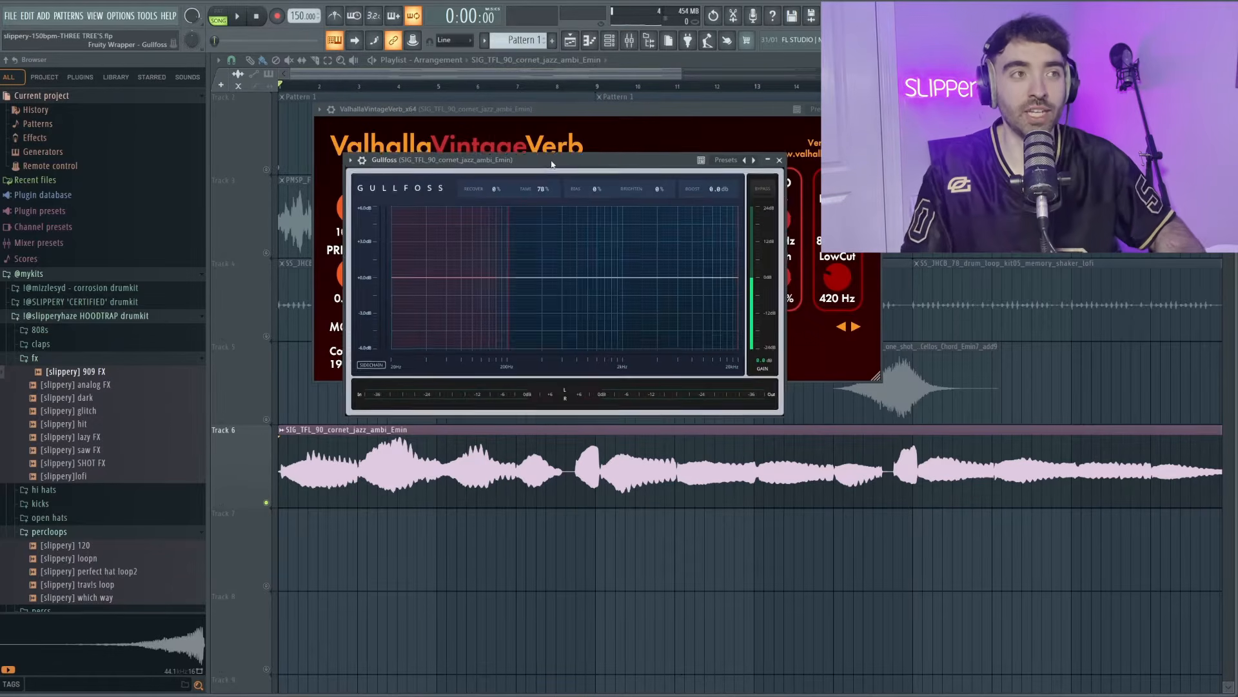
{"action": "left_click_drag", "start_coordinate": [553, 163], "coordinate": [551, 143]}
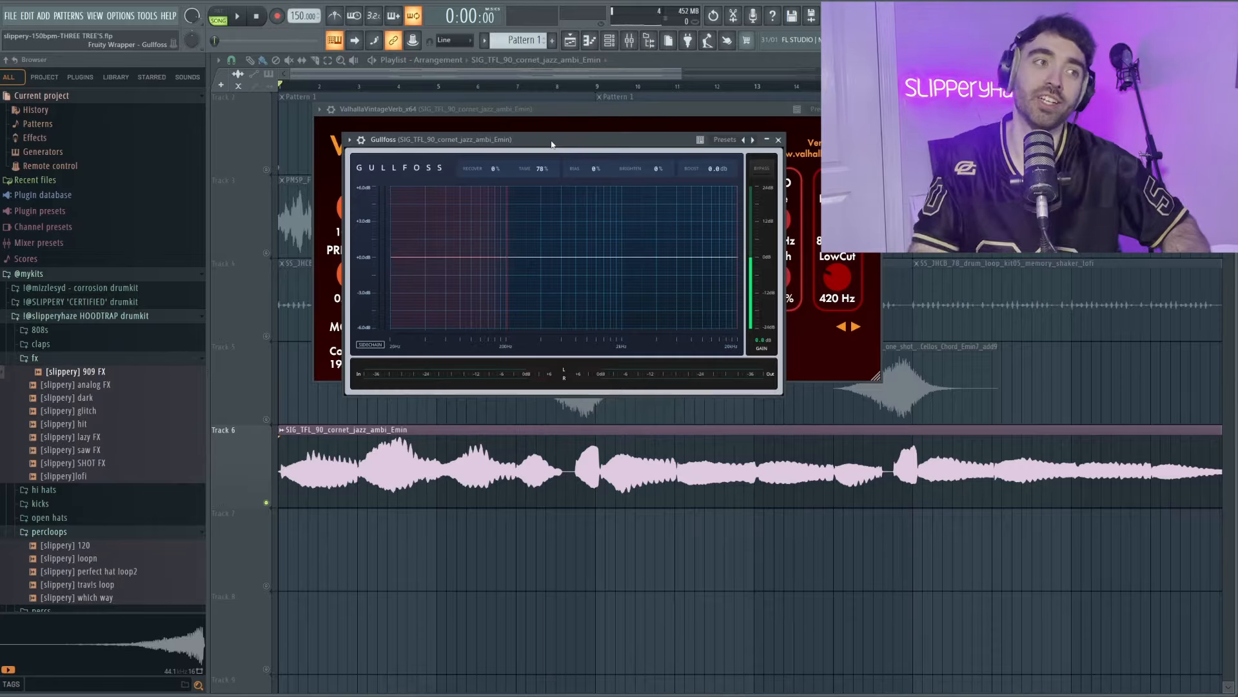
{"action": "key", "text": "space"}
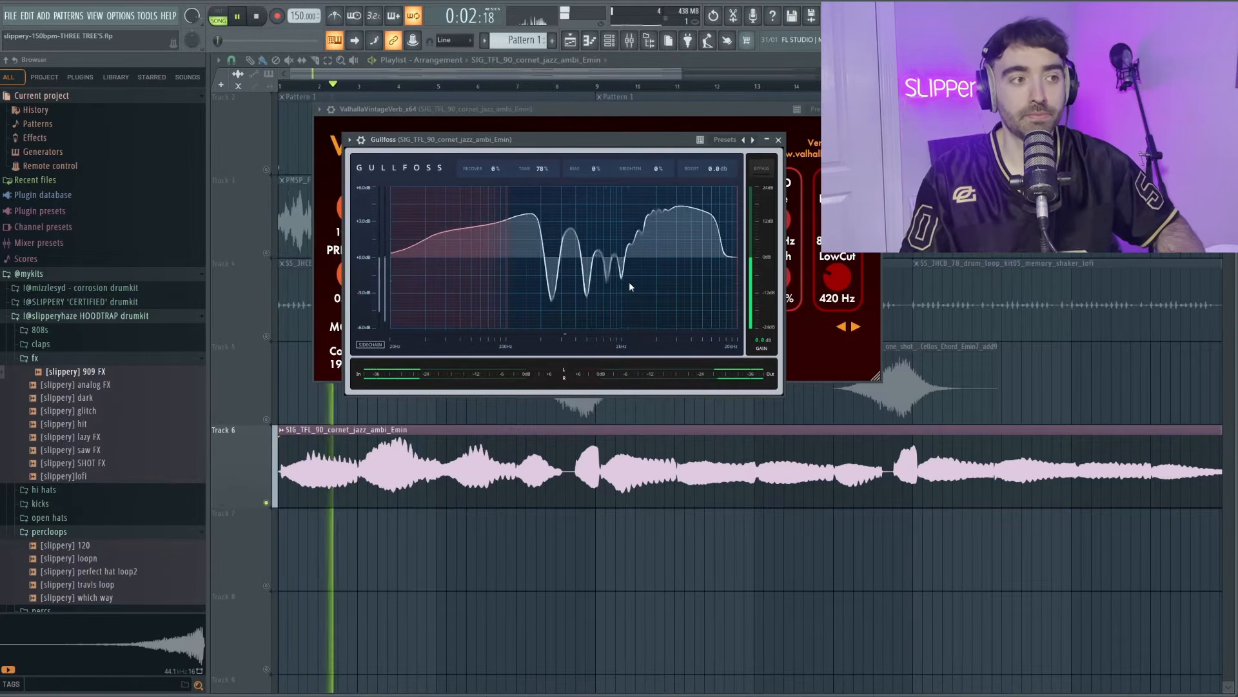
{"action": "right_click", "coordinate": [429, 538]}
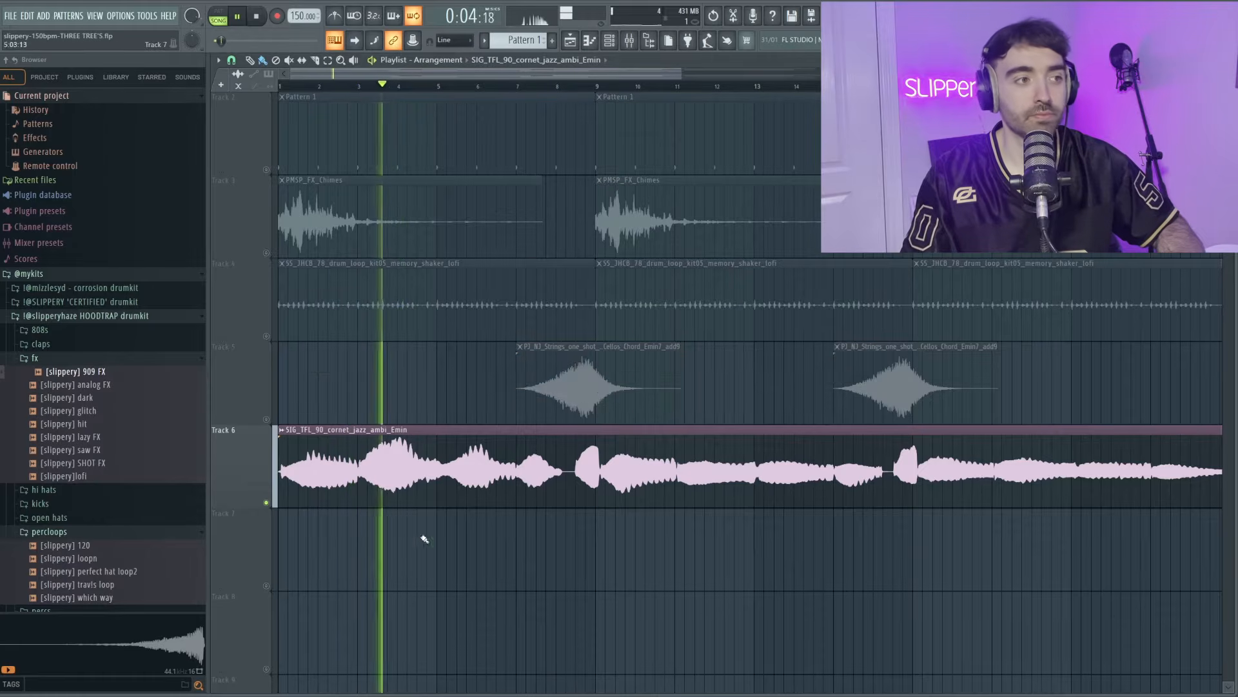
- Bring the other layers back in over the cornet by unmuting Tracks 5, 4, 3, 2 and 1 in turn
{"action": "left_click", "coordinate": [266, 420]}
{"action": "left_click", "coordinate": [266, 336]}
{"action": "left_click", "coordinate": [265, 253]}
{"action": "scroll", "coordinate": [274, 279], "scroll_direction": "up", "scroll_amount": 1}
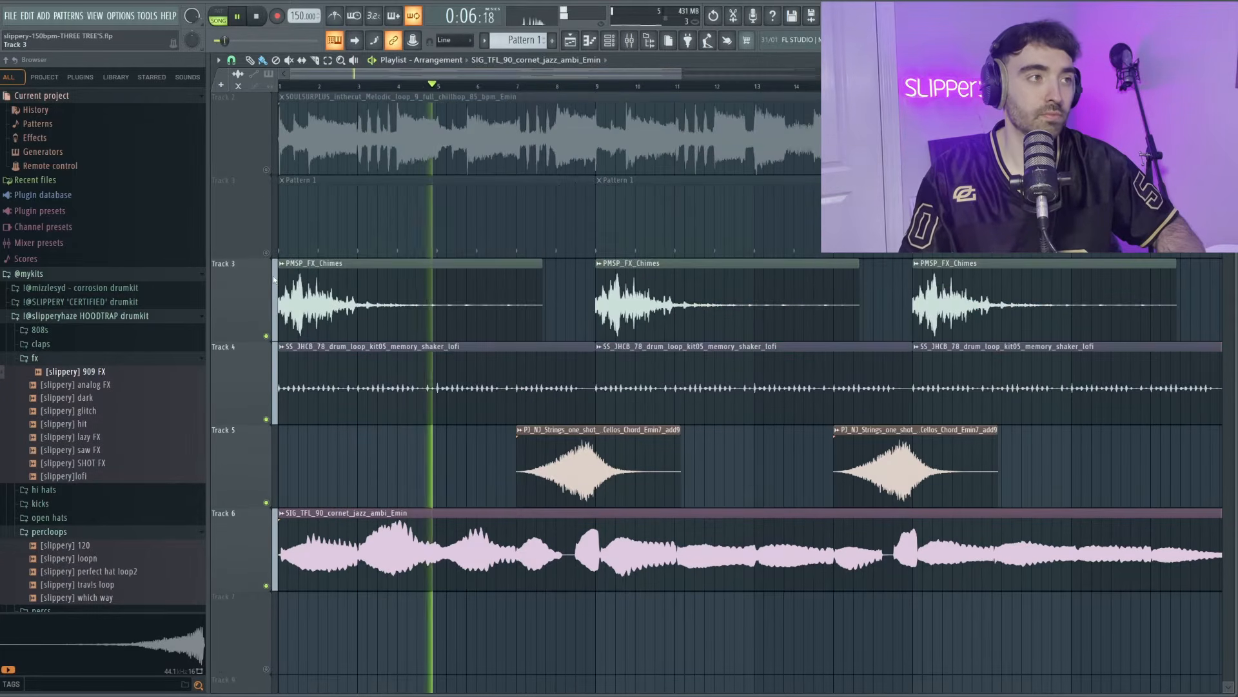
{"action": "left_click", "coordinate": [266, 253]}
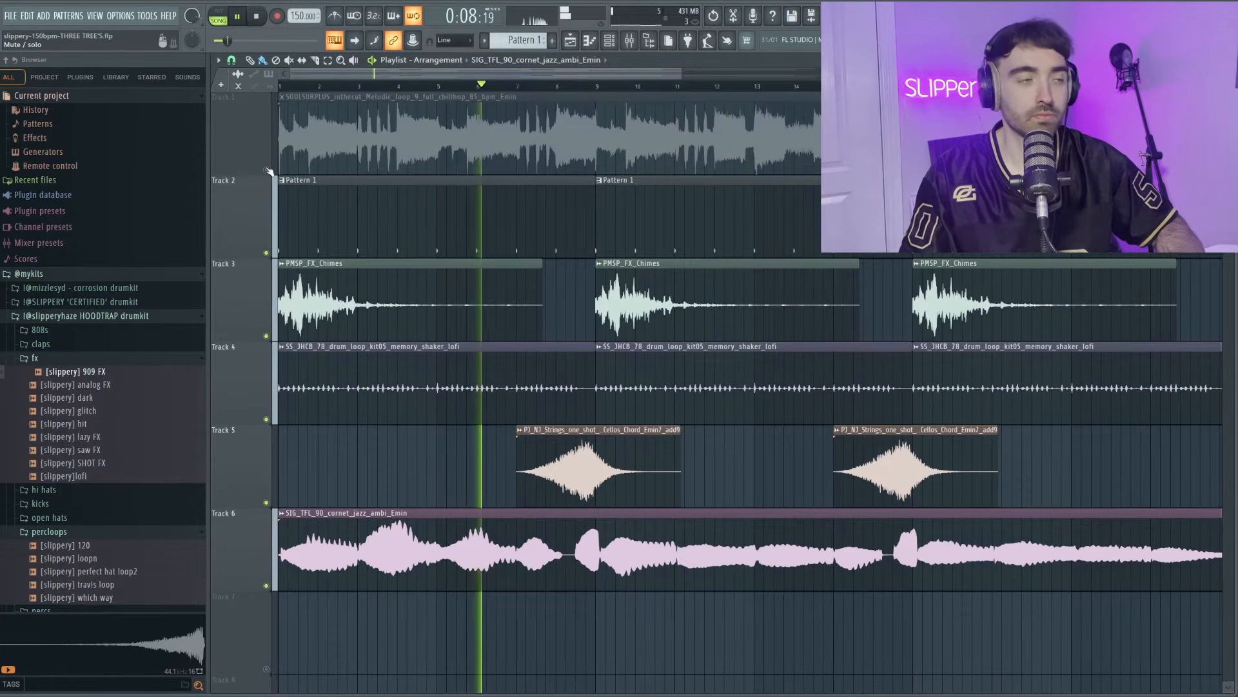
{"action": "left_click", "coordinate": [266, 170]}
- Move the cornet jazz clip on Track 6 to start at bar 17
{"action": "scroll", "coordinate": [452, 471], "scroll_direction": "down", "scroll_amount": 3}
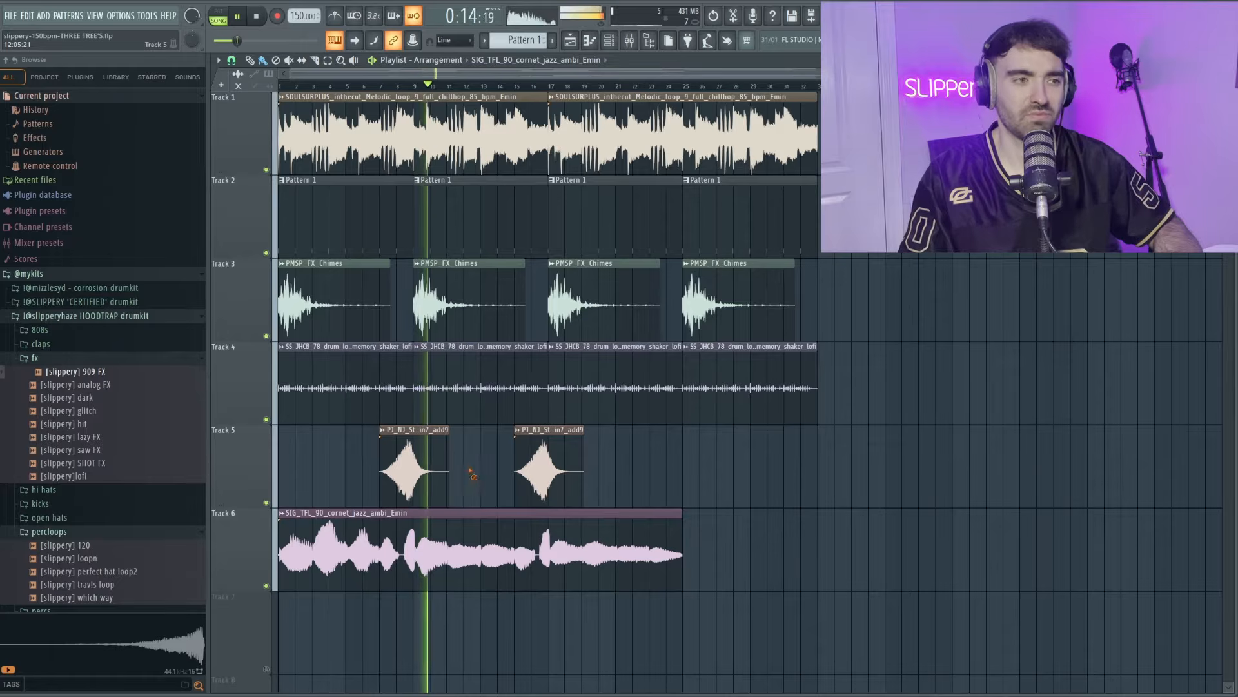
{"action": "left_click", "coordinate": [528, 547]}
{"action": "left_click", "coordinate": [764, 535], "text": "ctrl"}
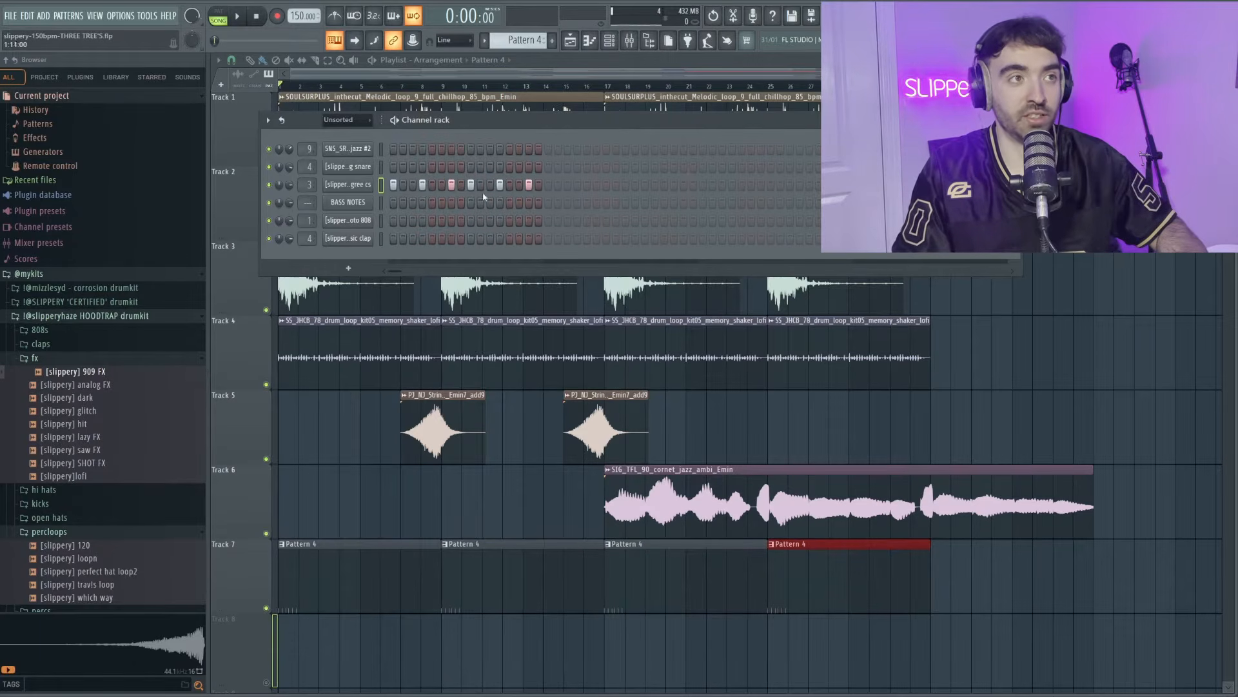
- Repeat the one-bar degree cs pattern across eight bars in its piano roll and play it
{"action": "key", "text": "F7"}
{"action": "key", "text": "ctrl+b"}
{"action": "key", "text": "ctrl+b"}
{"action": "key", "text": "ctrl+b"}
{"action": "key", "text": "ctrl+b"}
{"action": "key", "text": "ctrl+b"}
{"action": "key", "text": "ctrl+b"}
{"action": "key", "text": "ctrl+b"}
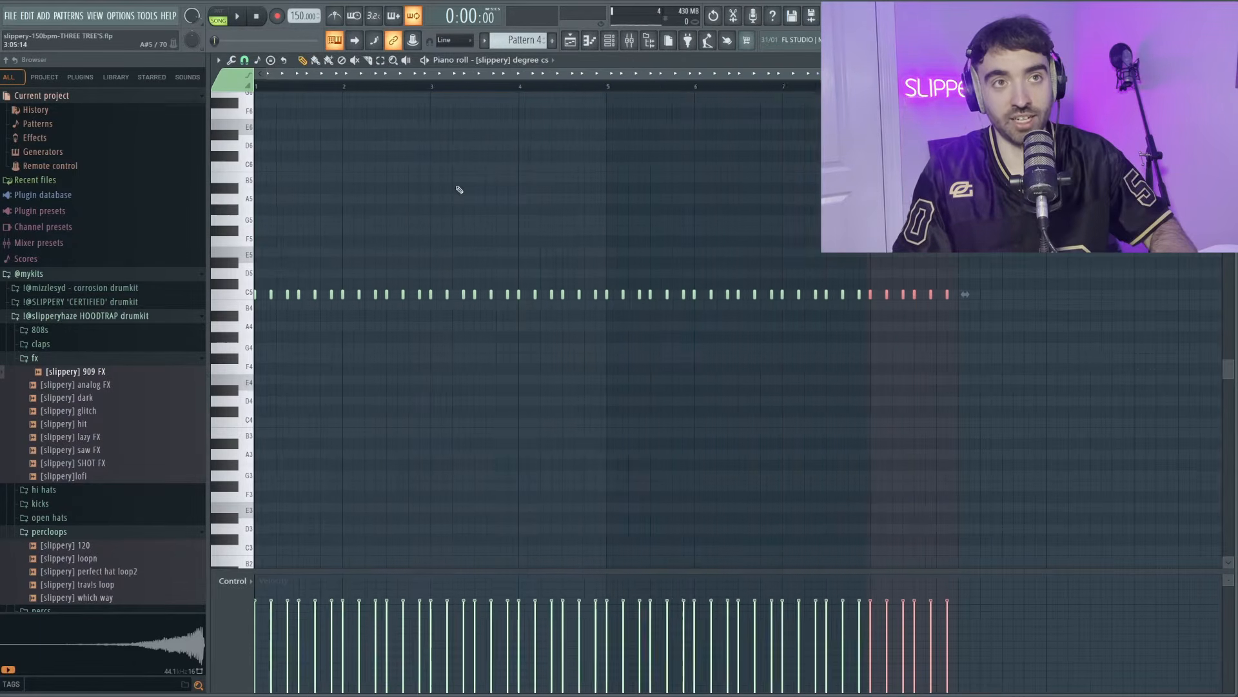
{"action": "key", "text": "ctrl+d"}
{"action": "key", "text": "space"}
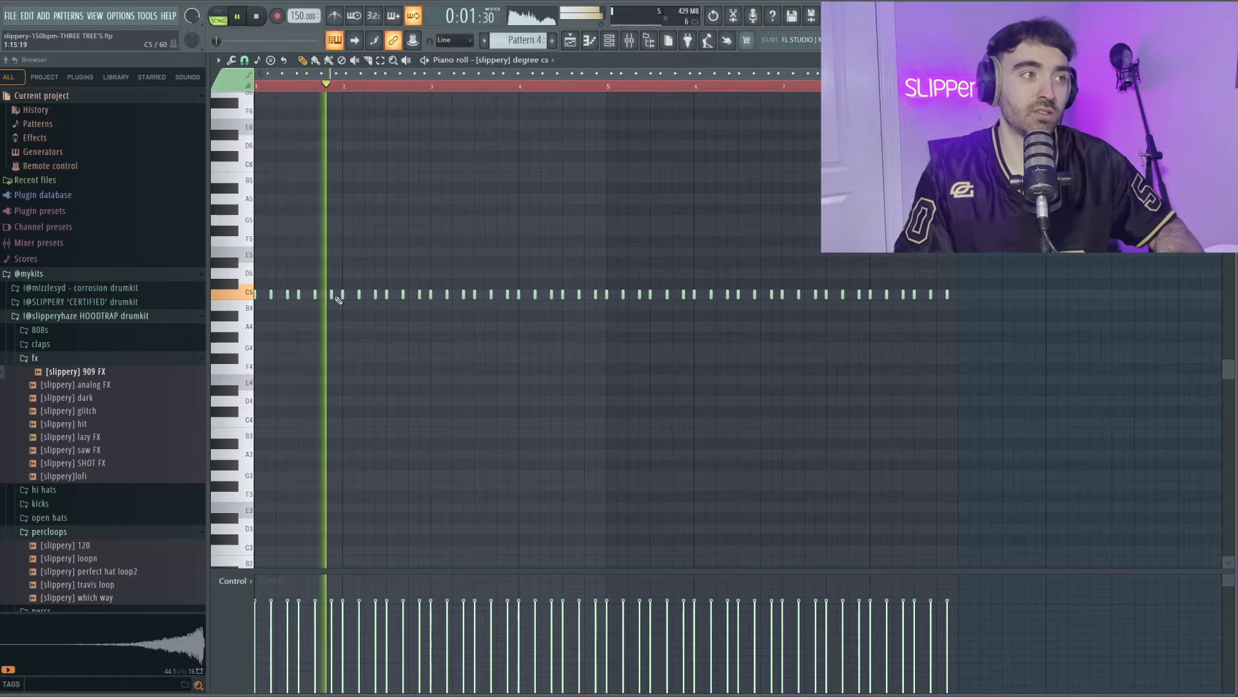
- Delete the degree cs notes leading into and starting bars 2 and 4 while listening to the gaps
{"action": "right_click", "coordinate": [334, 299]}
{"action": "right_click", "coordinate": [342, 296]}
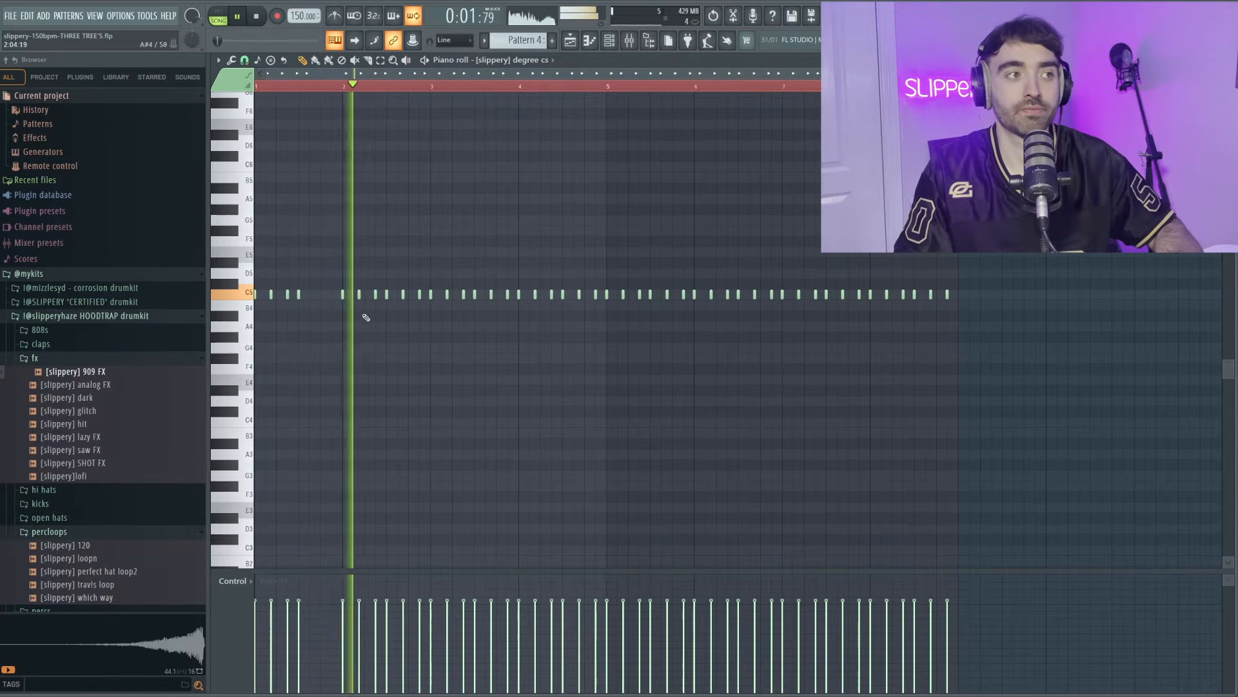
{"action": "key", "text": "space"}
{"action": "key", "text": "space"}
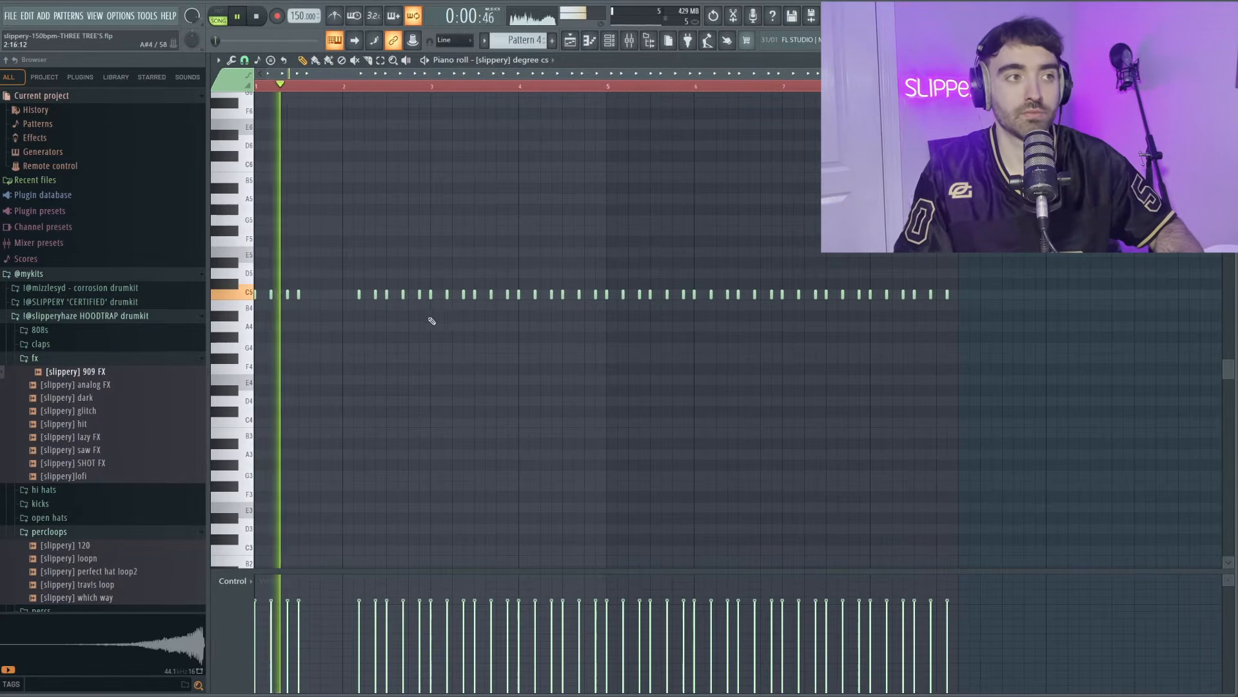
{"action": "right_click", "coordinate": [491, 295]}
{"action": "right_click", "coordinate": [507, 296]}
{"action": "right_click", "coordinate": [519, 296]}
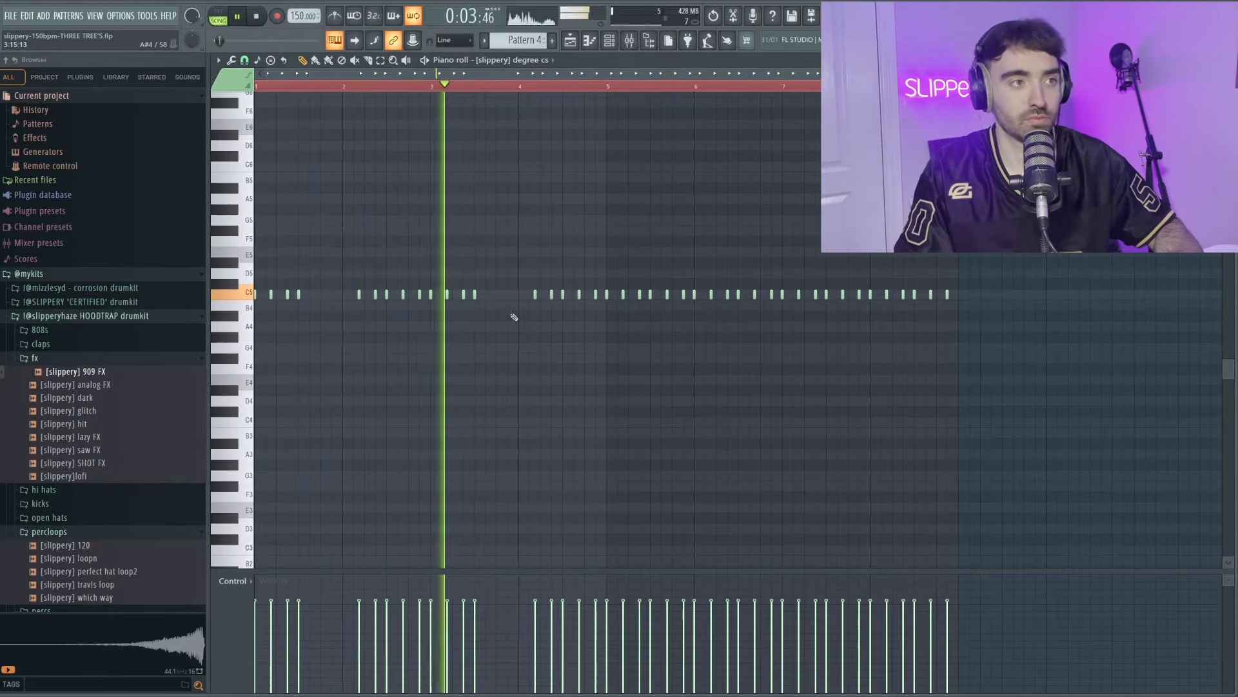
{"action": "key", "text": "space"}
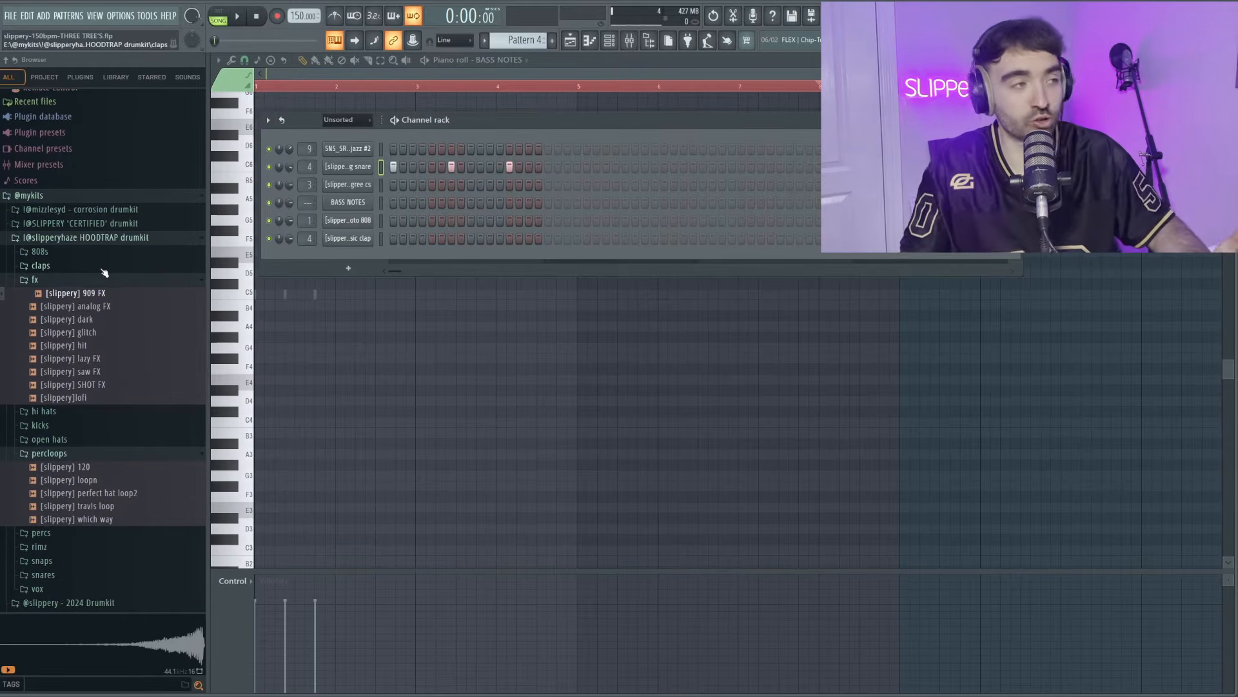
- Collapse the fx sample folder and add second-bar zayplug snare hits at steps 23 and 29 of Pattern 4
{"action": "left_click", "coordinate": [95, 282]}
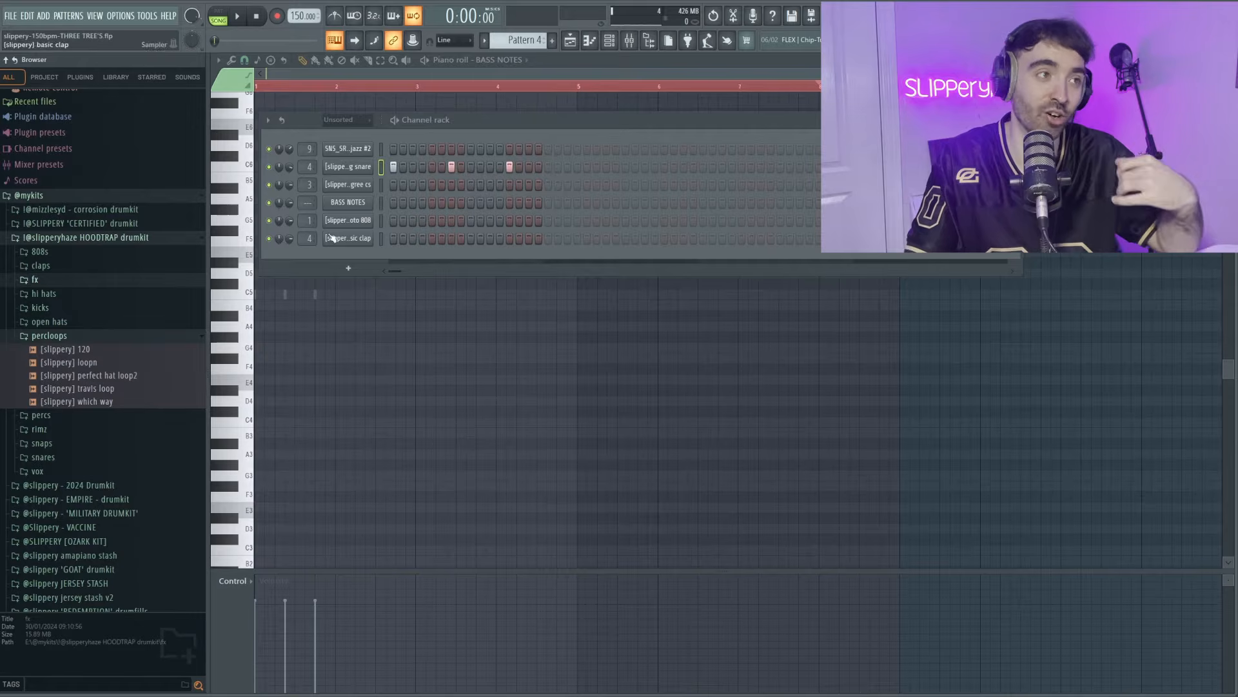
{"action": "left_click", "coordinate": [606, 167]}
{"action": "key", "text": "space"}
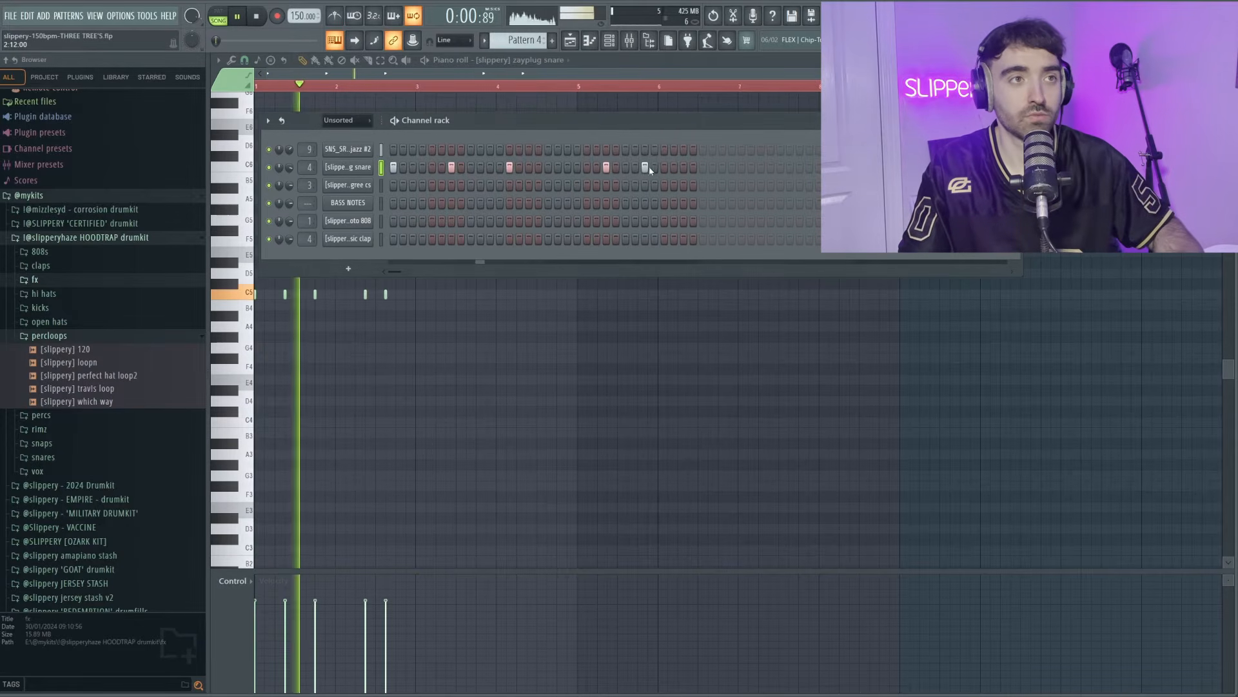
{"action": "left_click", "coordinate": [665, 169]}
- Open the zayplug snare in the piano roll and duplicate its two-bar pattern to fill eight bars
{"action": "right_click", "coordinate": [352, 169]}
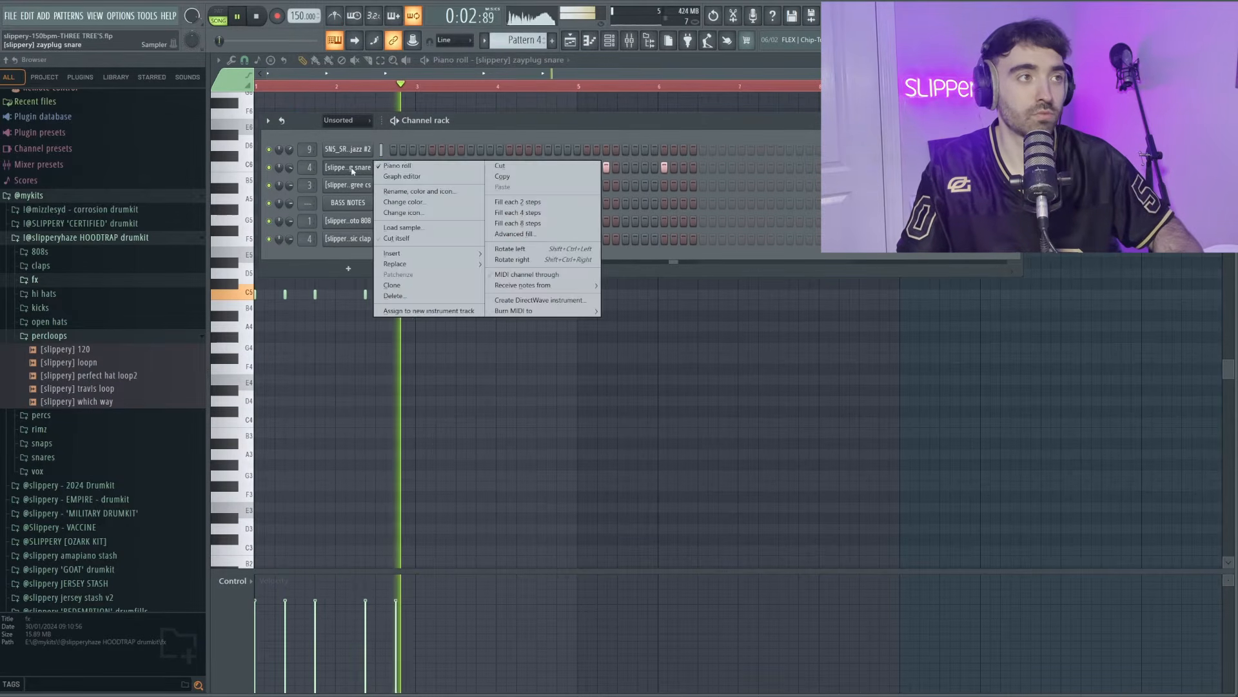
{"action": "left_click", "coordinate": [381, 167]}
{"action": "right_click", "coordinate": [369, 172]}
{"action": "left_click", "coordinate": [391, 169]}
{"action": "key", "text": "space"}
{"action": "key", "text": "space"}
{"action": "key", "text": "ctrl+a"}
{"action": "key", "text": "ctrl+b"}
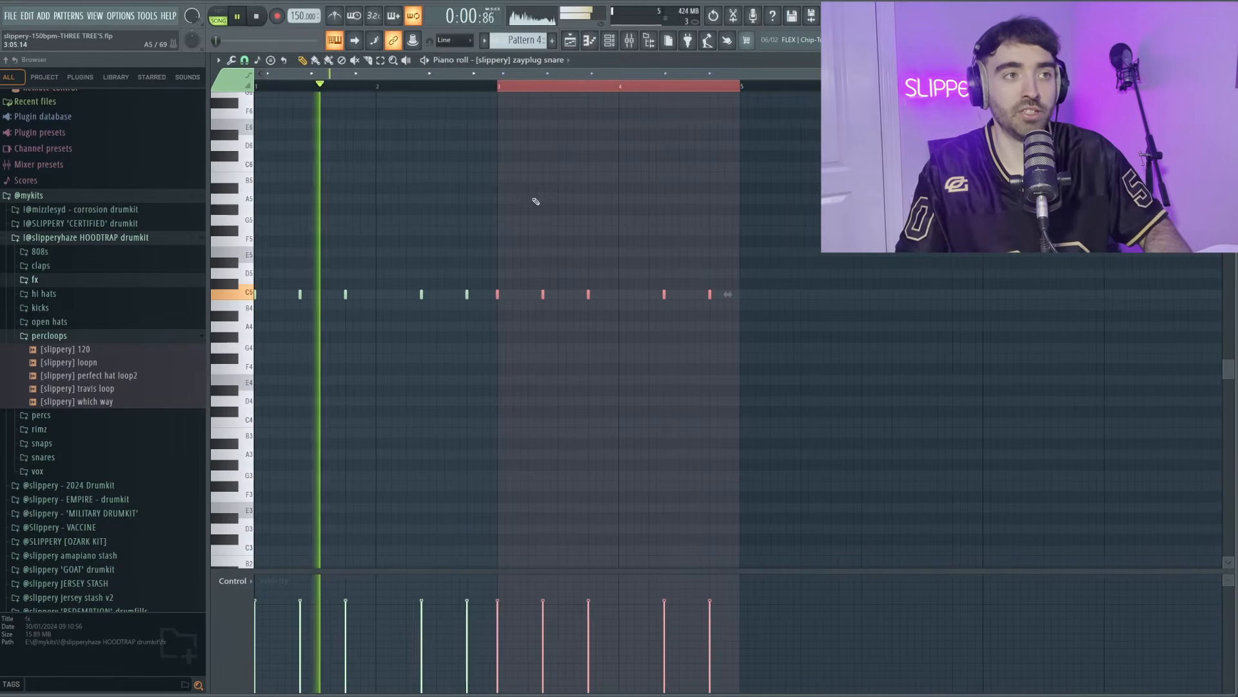
{"action": "key", "text": "ctrl+a"}
{"action": "key", "text": "ctrl+b"}
{"action": "key", "text": "ctrl+d"}
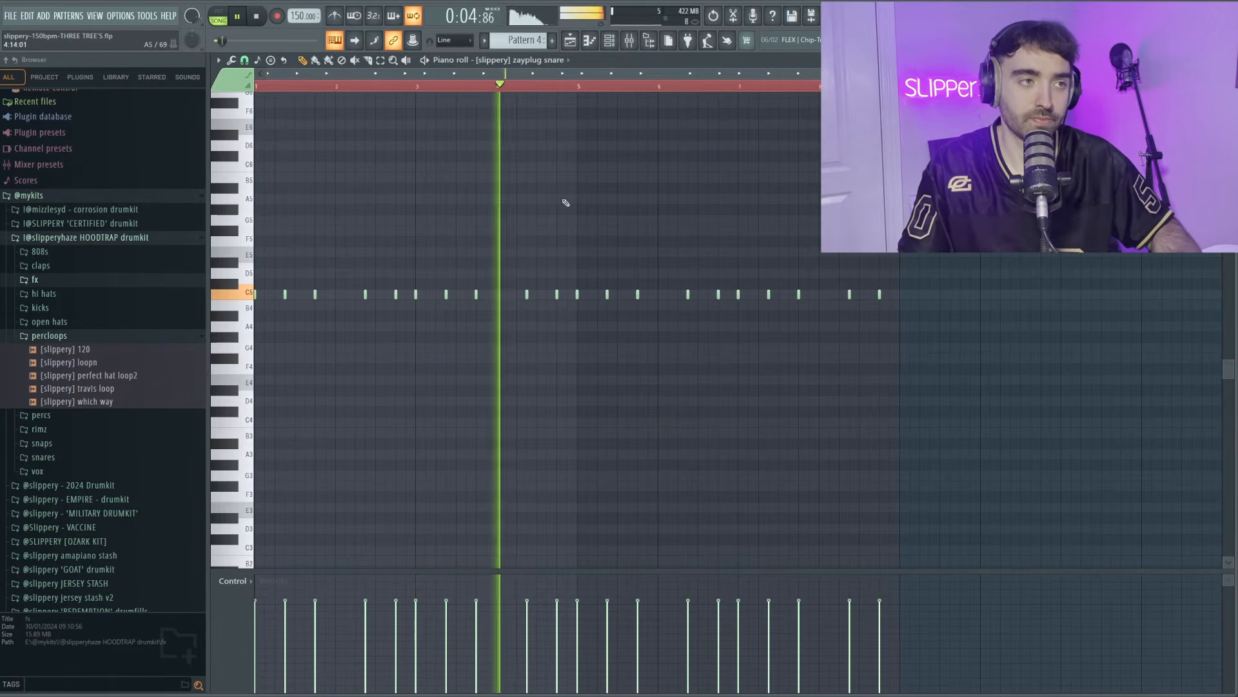
{"action": "key", "text": "space"}
- Duplicate the one-bar degree cs pattern seven times to fill eight bars in its piano roll
{"action": "key", "text": "F6"}
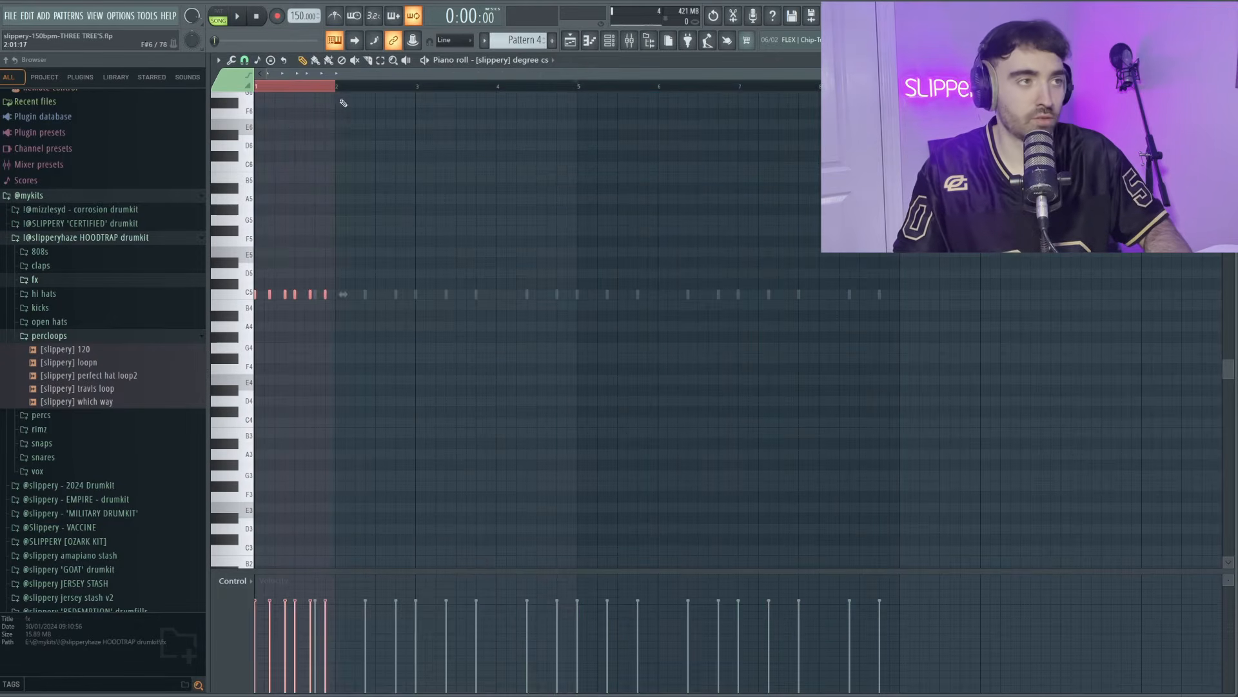
{"action": "key", "text": "ctrl+b"}
{"action": "key", "text": "ctrl+b"}
{"action": "key", "text": "ctrl+b"}
{"action": "key", "text": "ctrl+b"}
{"action": "key", "text": "ctrl+b"}
{"action": "key", "text": "ctrl+b"}
{"action": "key", "text": "ctrl+b"}
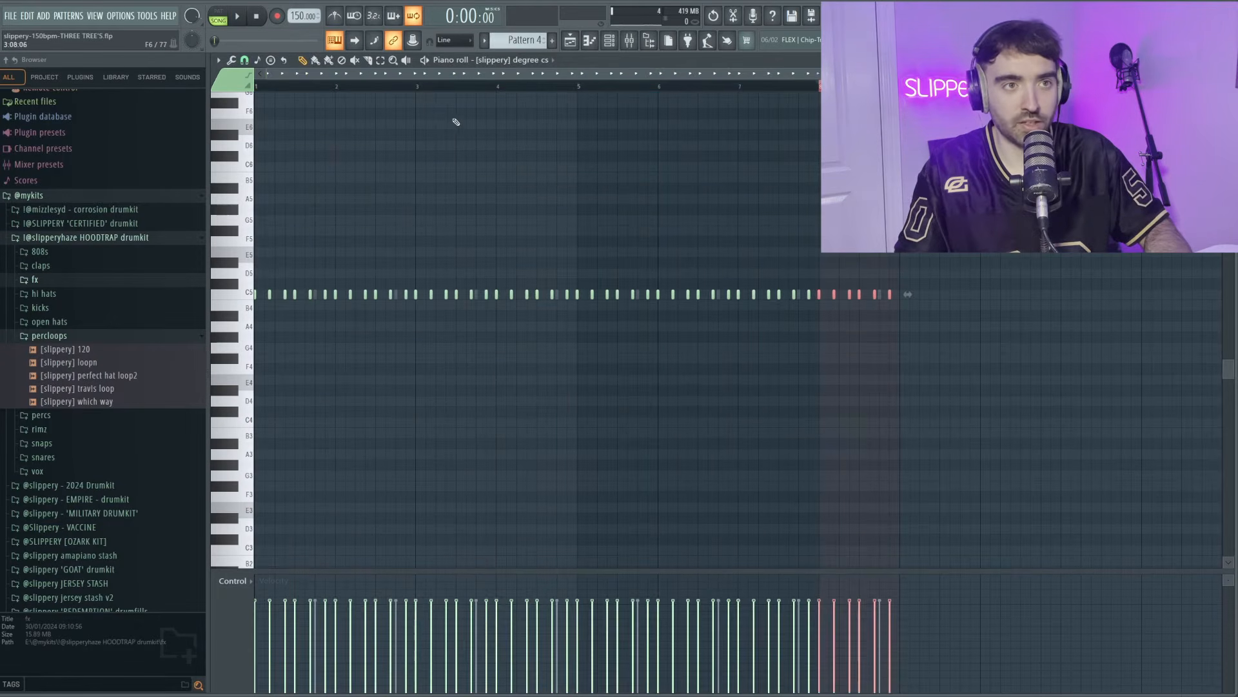
- Dip the degree cs velocities around the start of bar 2 and thin out the notes in that bar
{"action": "scroll", "coordinate": [392, 222], "scroll_direction": "up", "scroll_amount": 2}
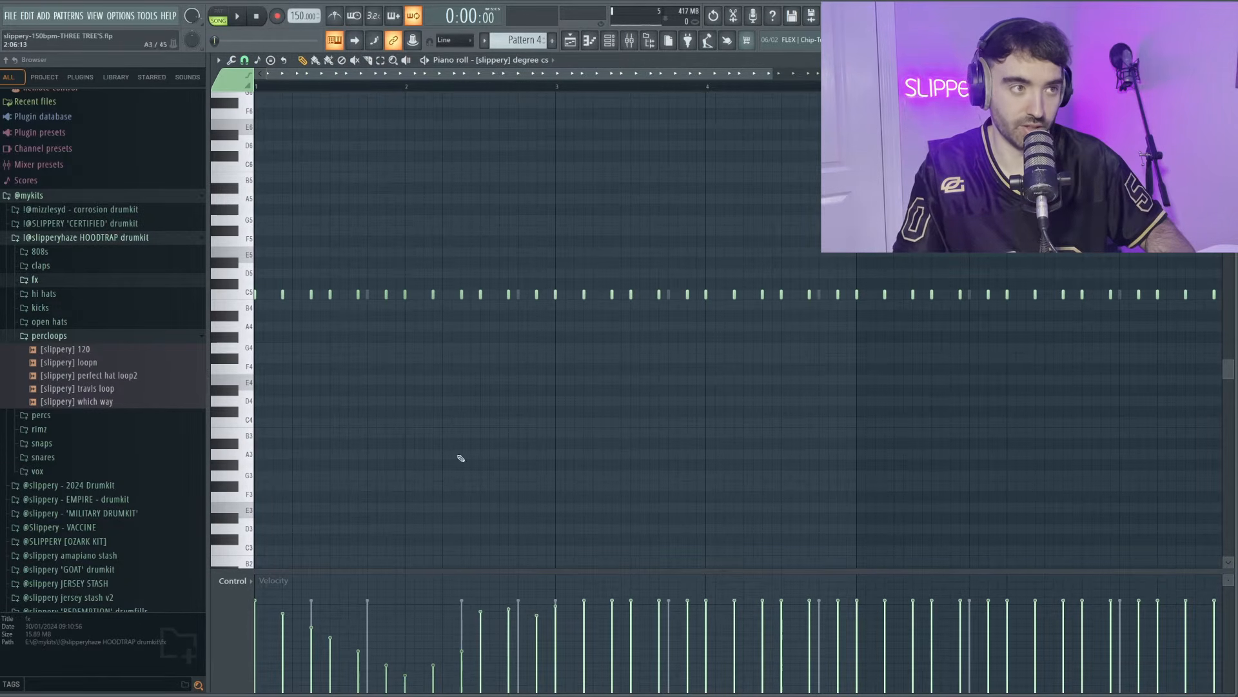
{"action": "scroll", "coordinate": [451, 369], "scroll_direction": "down", "scroll_amount": 2}
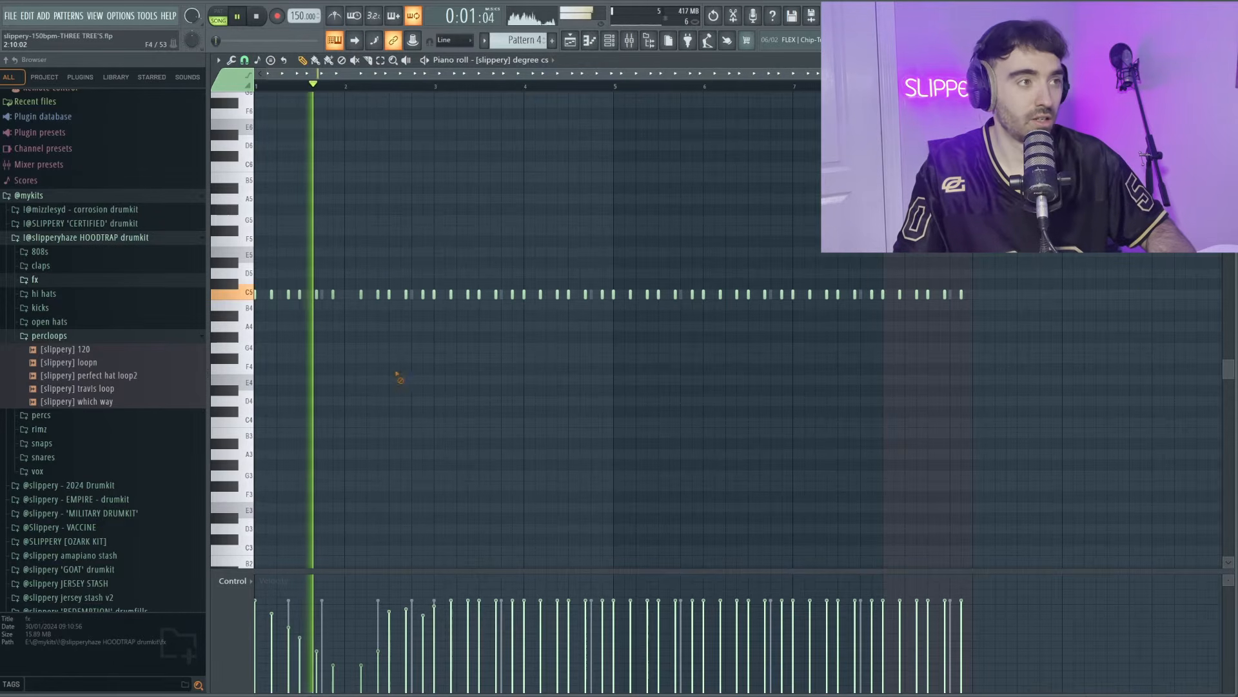
{"action": "scroll", "coordinate": [406, 329], "scroll_direction": "down", "scroll_amount": 1}
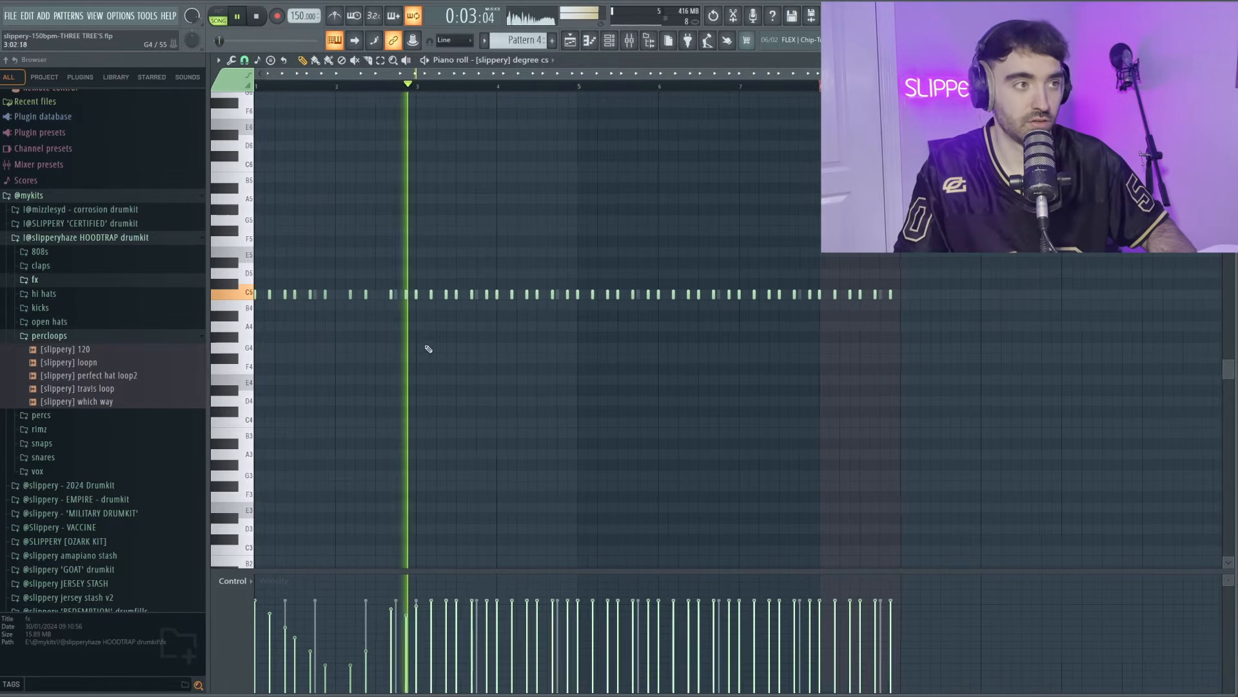
- Delete the degree cs notes in bars 3 and 4 and at the start of bar 5
{"action": "left_click_drag", "start_coordinate": [414, 298], "coordinate": [577, 298]}
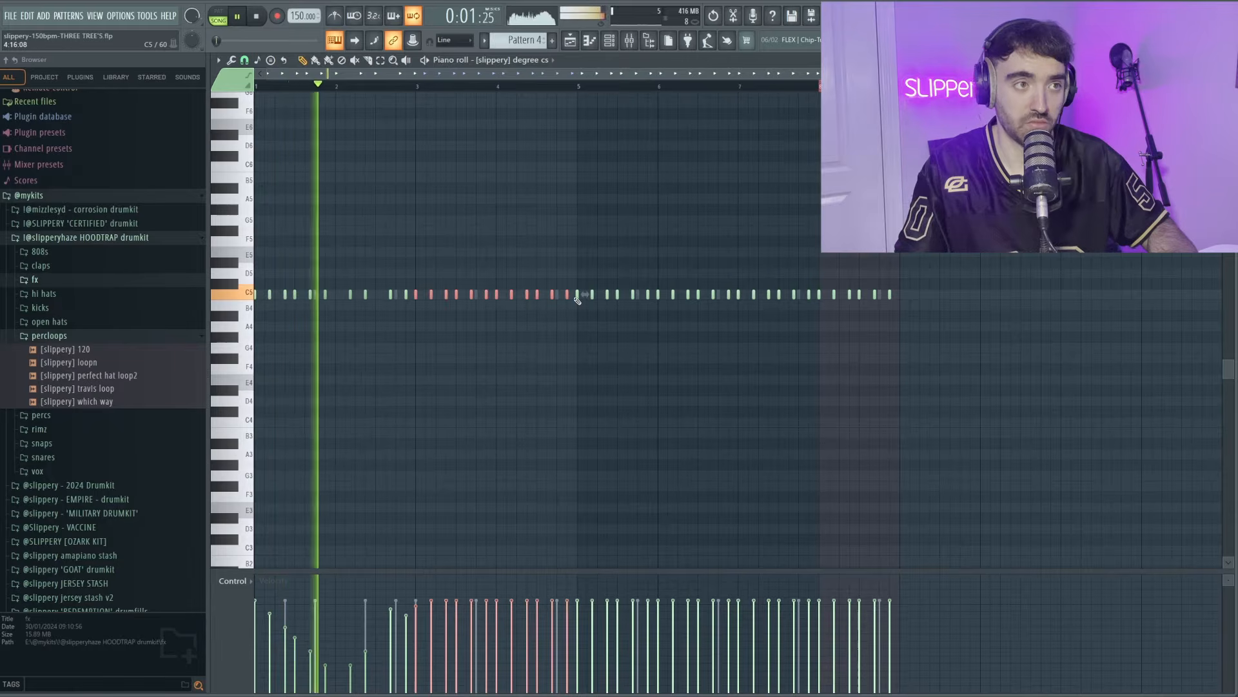
{"action": "key", "text": "Delete"}
{"action": "key", "text": "space"}
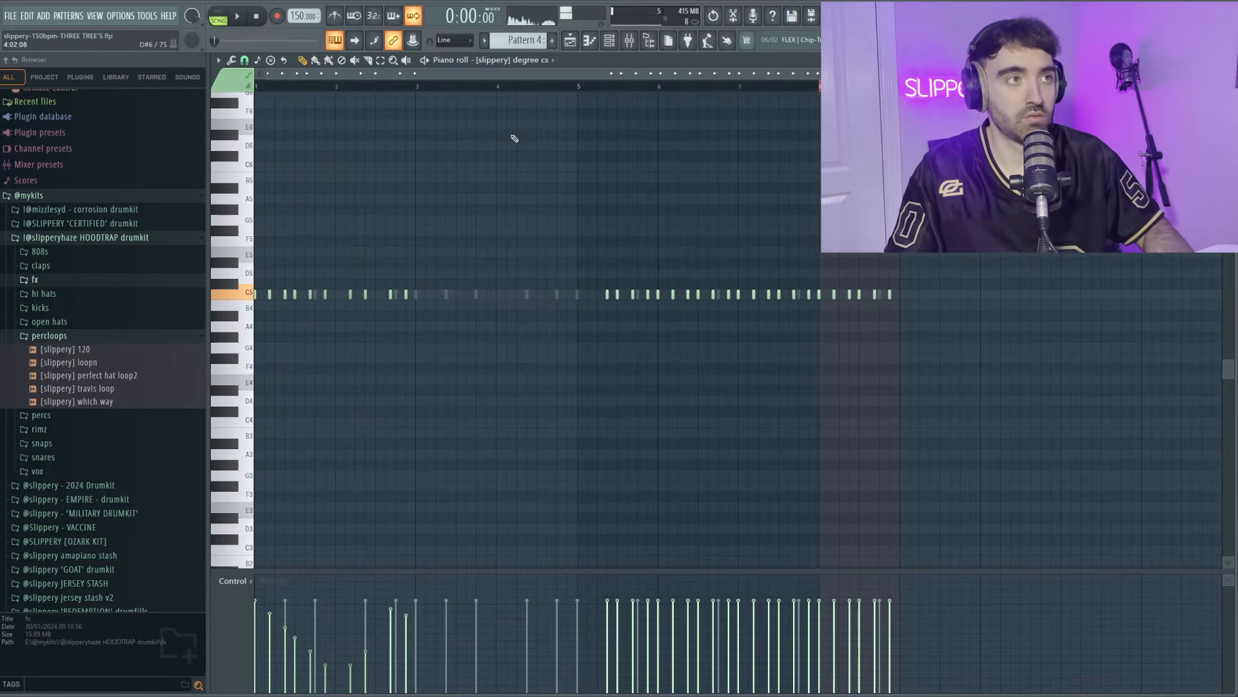
- Delete the degree cs notes from bar 5 onward and repeat the first two bars to fill eight bars
{"action": "key", "text": "ctrl+a"}
{"action": "left_click_drag", "start_coordinate": [993, 363], "coordinate": [610, 222]}
{"action": "key", "text": "Delete"}
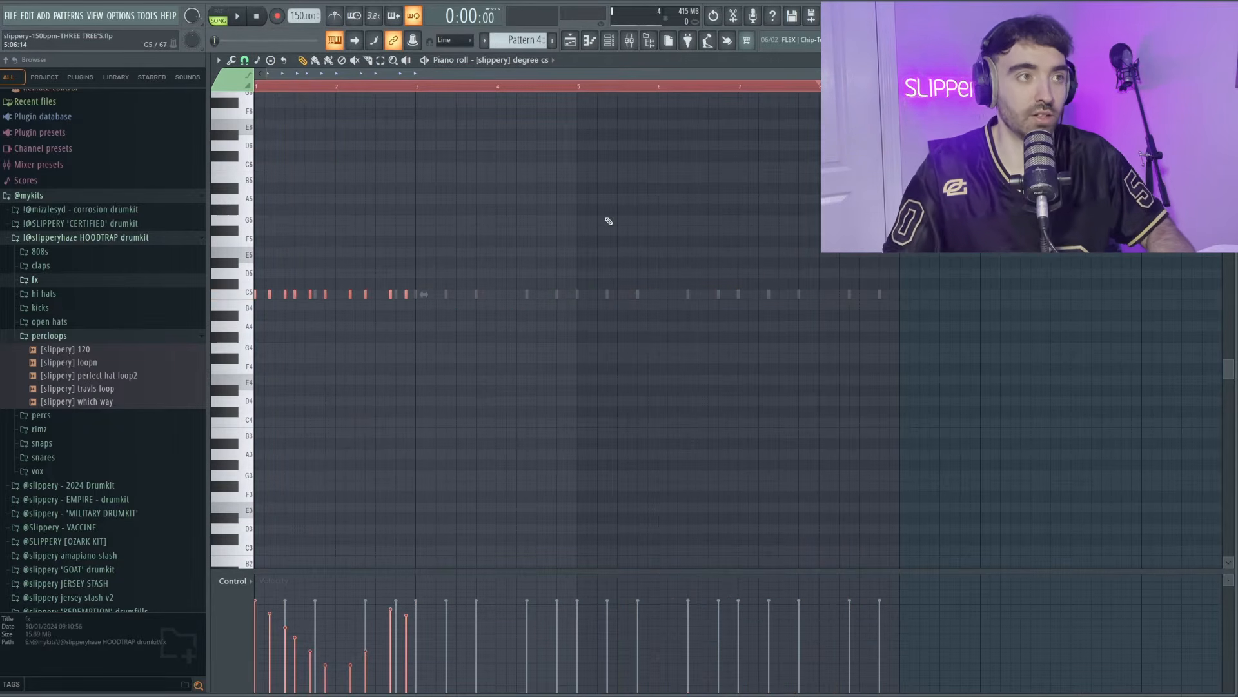
{"action": "left_click_drag", "start_coordinate": [592, 95], "coordinate": [260, 89]}
{"action": "key", "text": "ctrl+b"}
{"action": "key", "text": "ctrl+b"}
{"action": "right_click", "coordinate": [574, 232]}
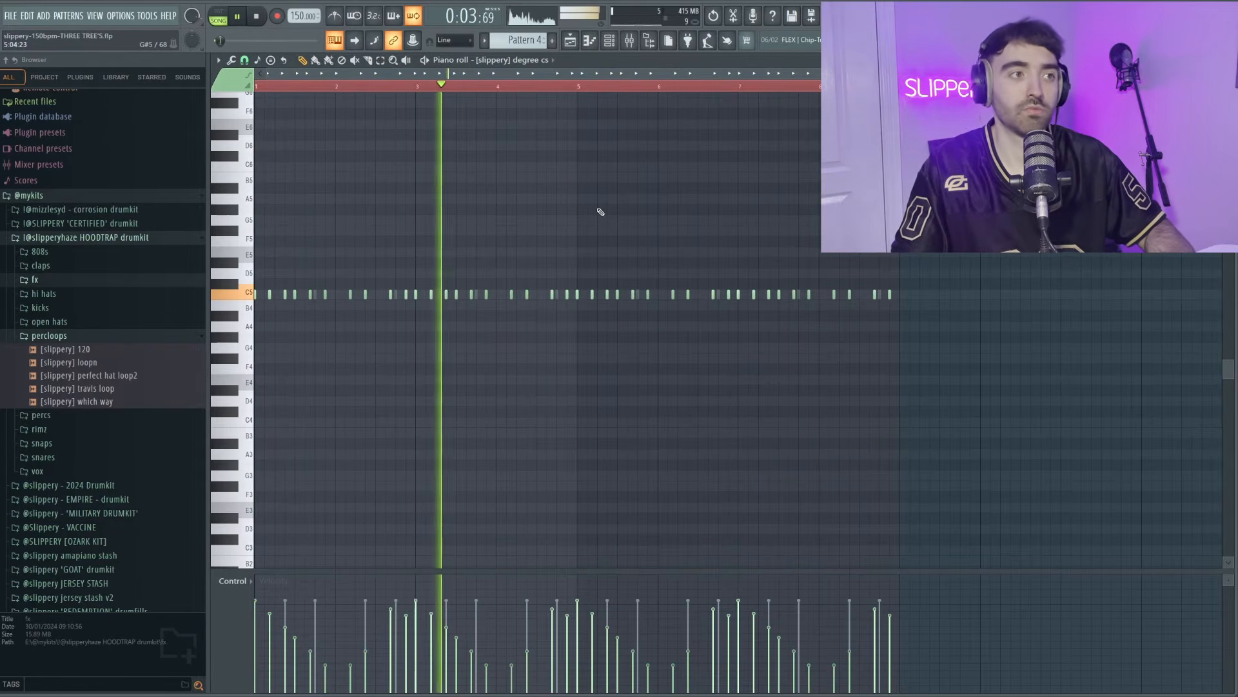
{"action": "right_click", "coordinate": [604, 229]}
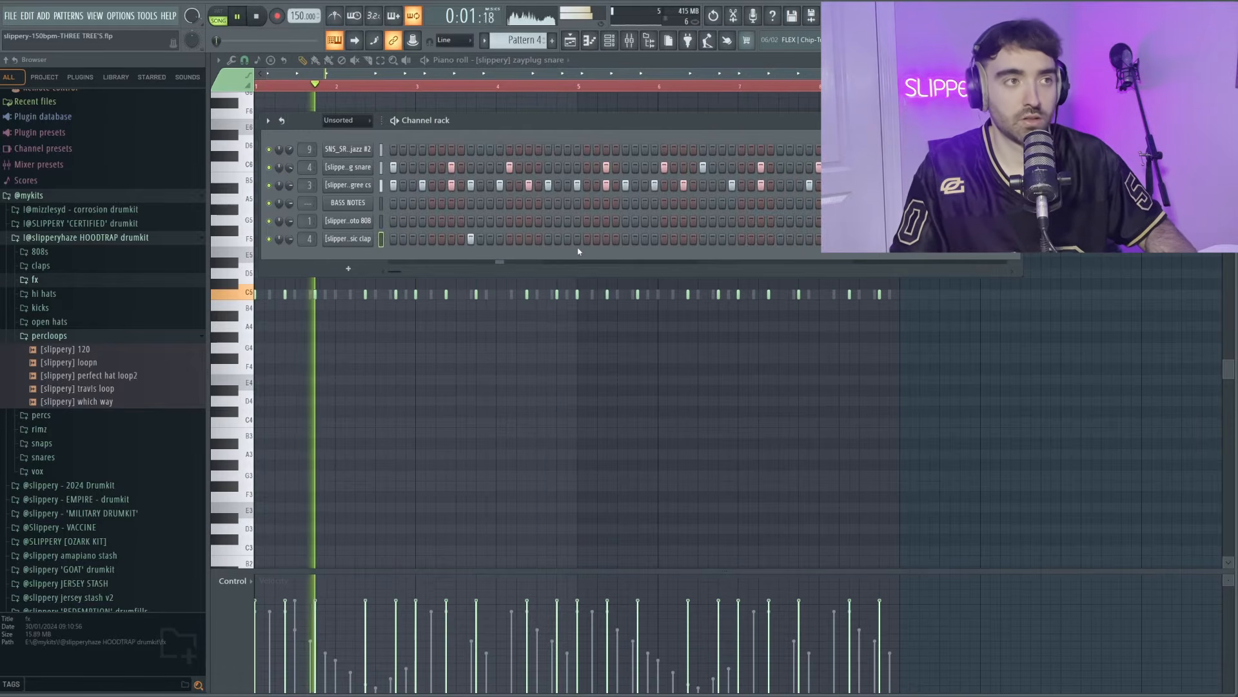
- Add another basic clap hit in the step sequencer and open the clap's piano roll
{"action": "left_click", "coordinate": [780, 239]}
{"action": "right_click", "coordinate": [344, 241]}
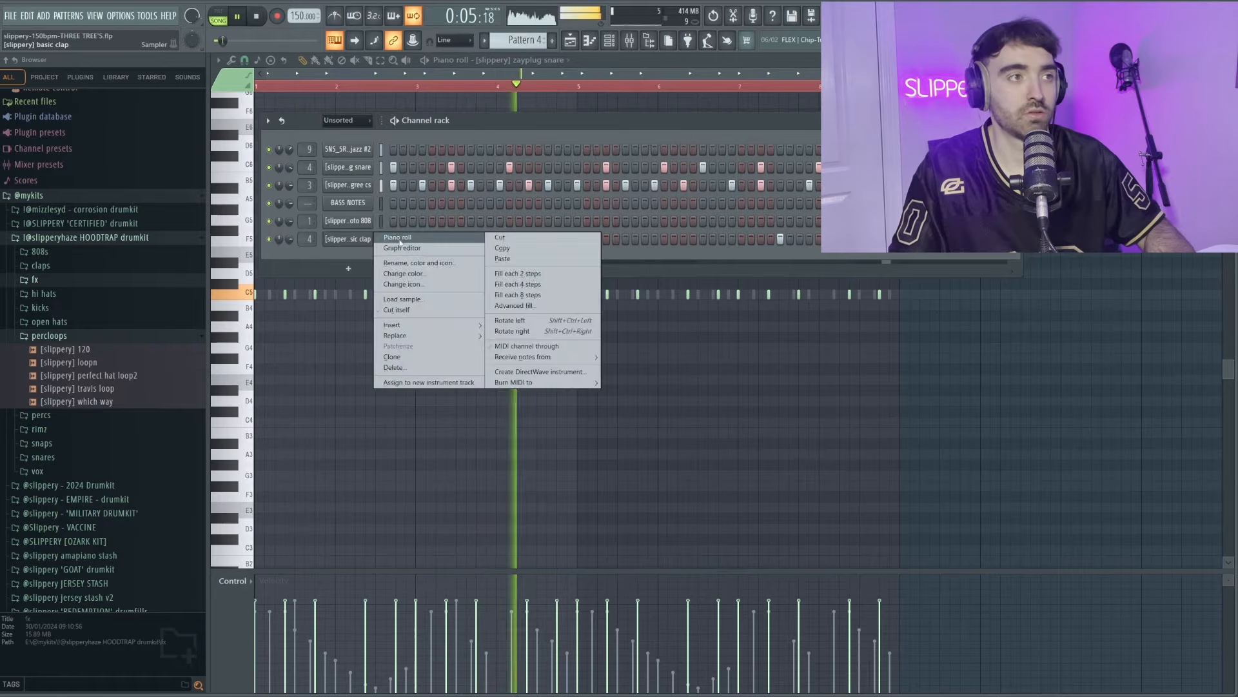
{"action": "left_click", "coordinate": [397, 237]}
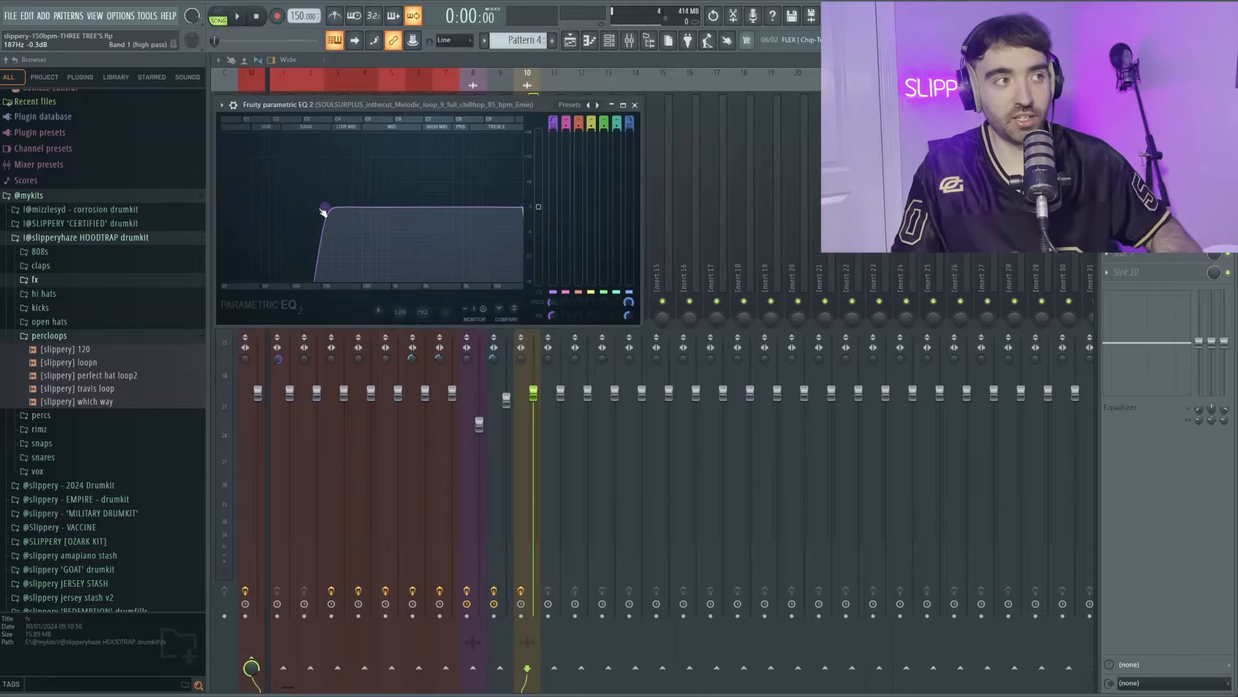
- On the melodic loop's EQ, move the high-pass to the lowest frequency, set the low-pass to 99 Hz and audition the bass
{"action": "left_click_drag", "start_coordinate": [328, 209], "coordinate": [222, 209]}
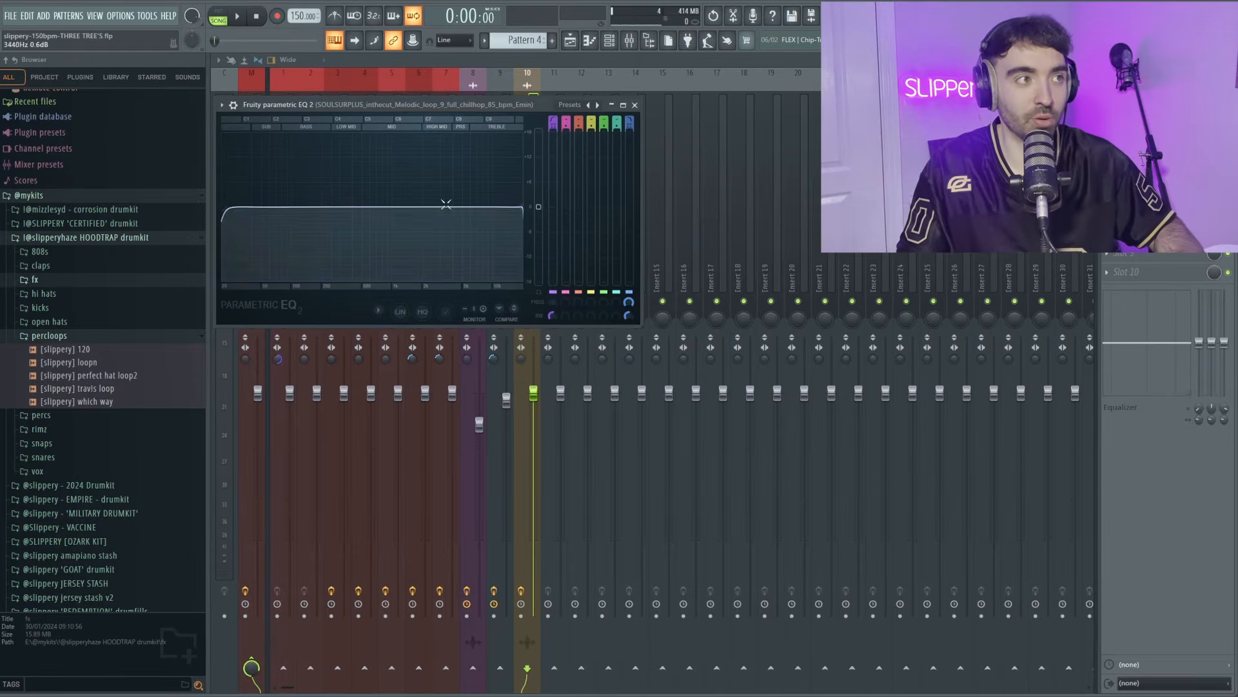
{"action": "left_click_drag", "start_coordinate": [522, 207], "coordinate": [291, 206]}
{"action": "key", "text": "space"}
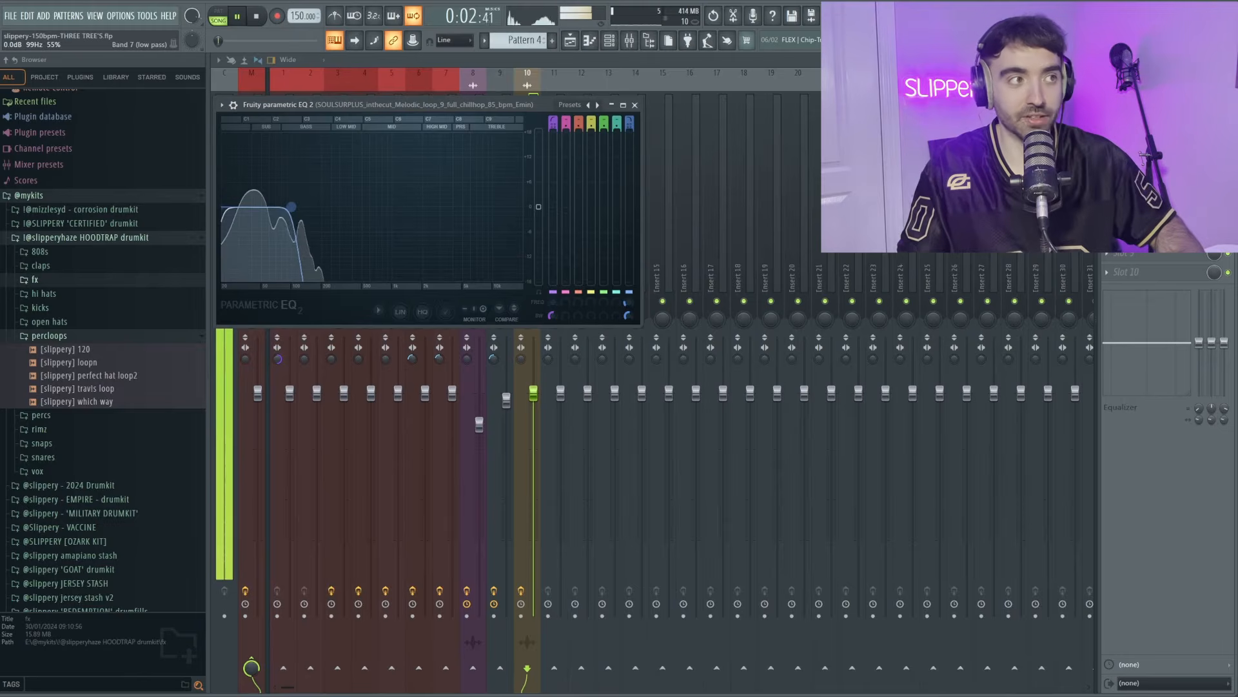
{"action": "key", "text": "space"}
- Consolidate the copied melodic loop on Track 8 of the playlist into a new audio clip
{"action": "key", "text": "F5"}
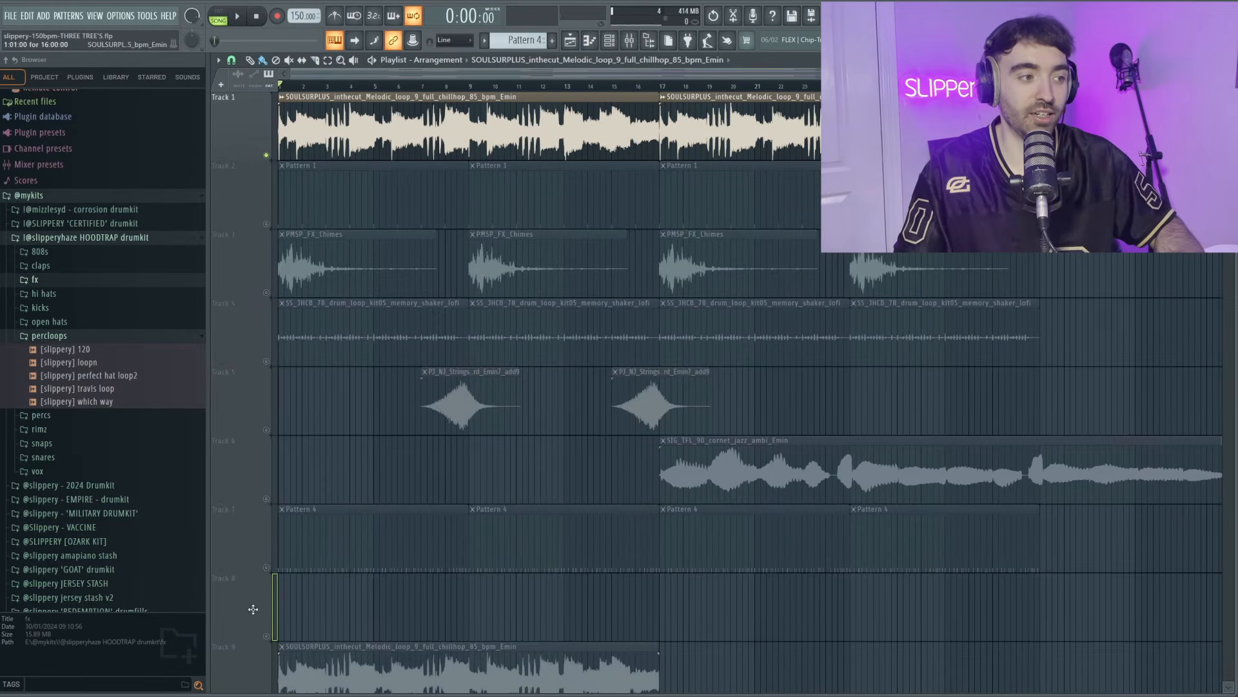
{"action": "right_click", "coordinate": [245, 541]}
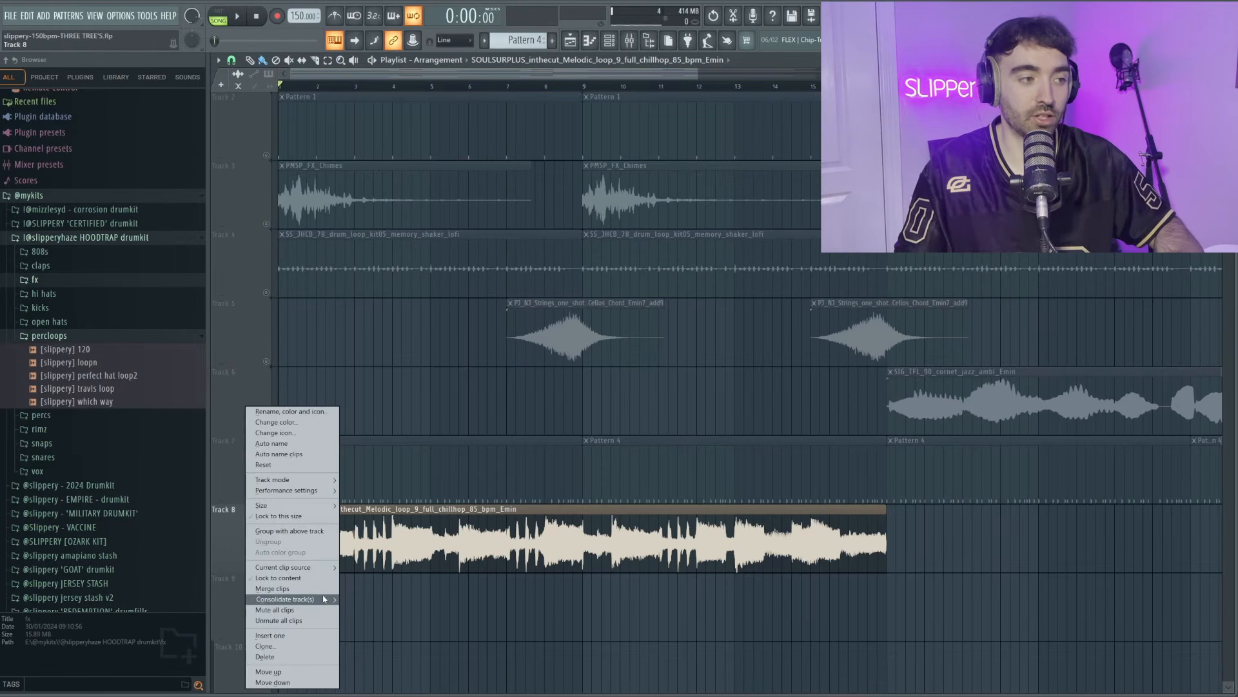
{"action": "mouse_move", "coordinate": [324, 600]}
{"action": "left_click", "coordinate": [371, 599]}
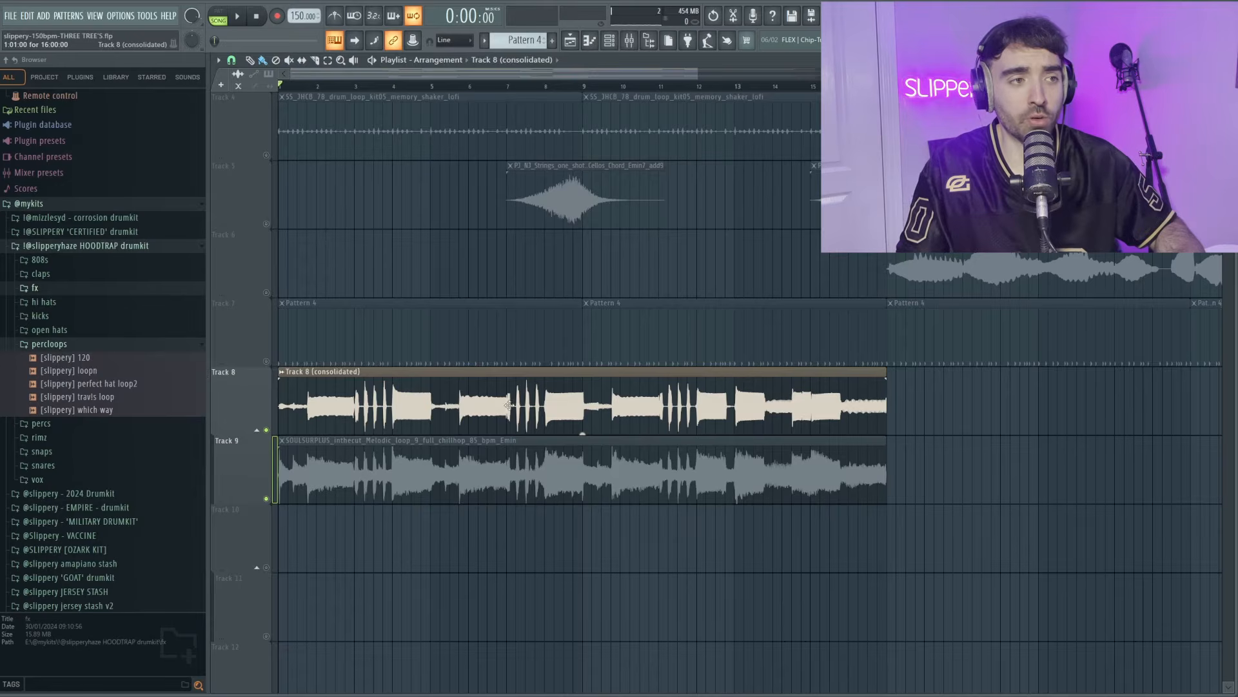
- Open the consolidated Track 8 clip in Edison and convert its audio to a score in the piano roll
{"action": "double_click", "coordinate": [509, 405]}
{"action": "right_click", "coordinate": [503, 409]}
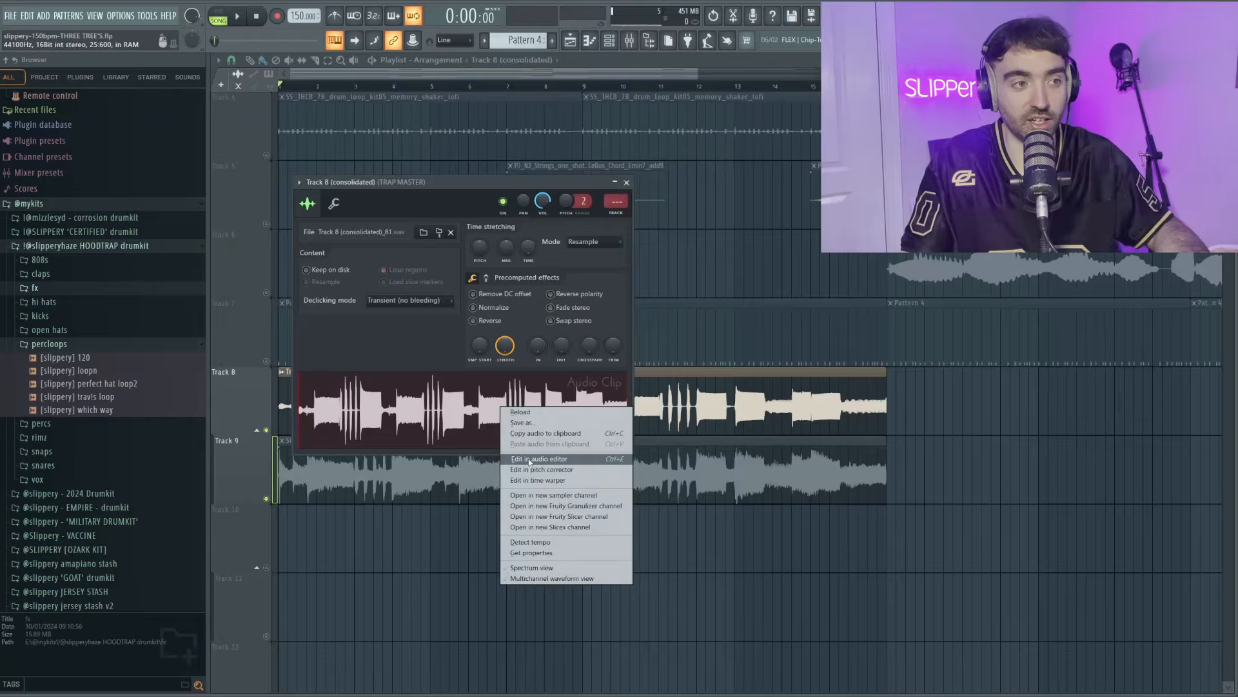
{"action": "left_click", "coordinate": [526, 442]}
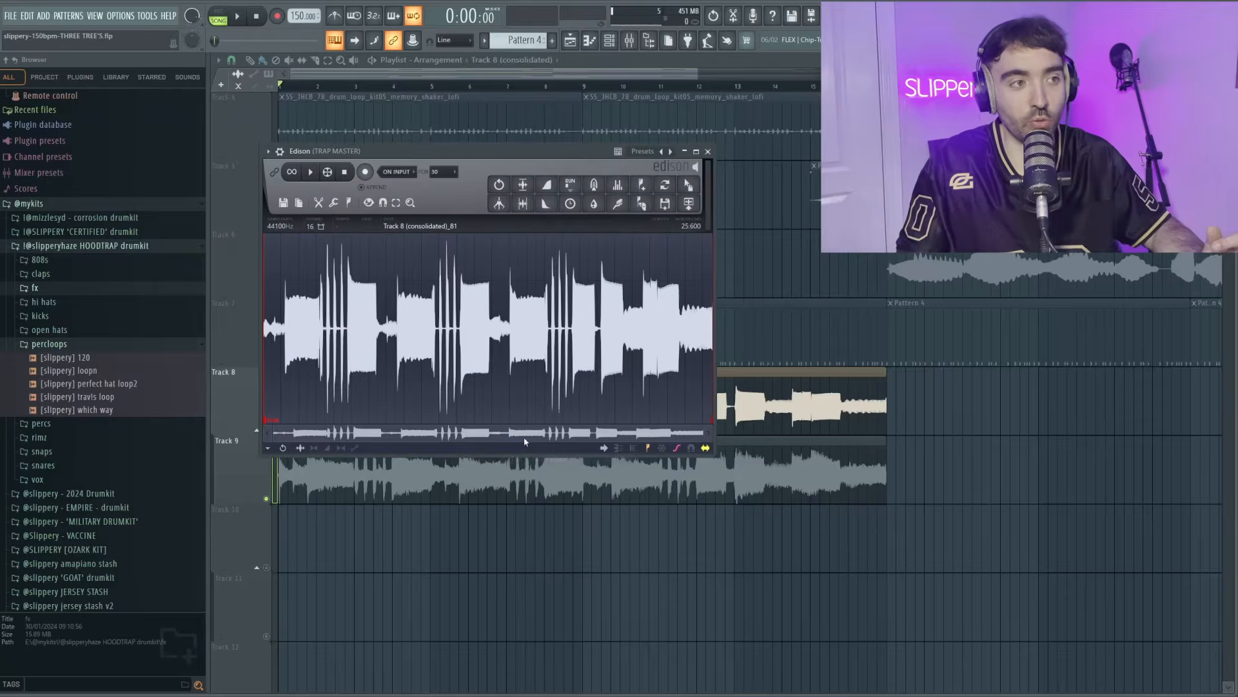
{"action": "mouse_move", "coordinate": [496, 347]}
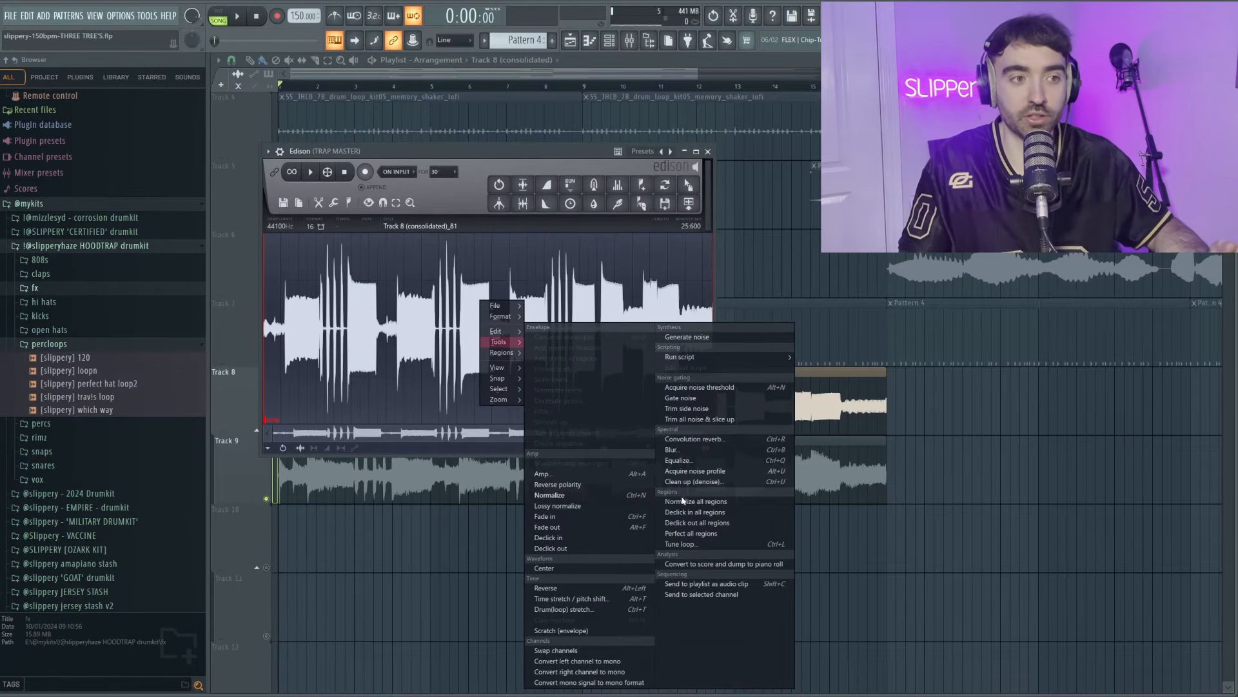
{"action": "left_click", "coordinate": [687, 565]}
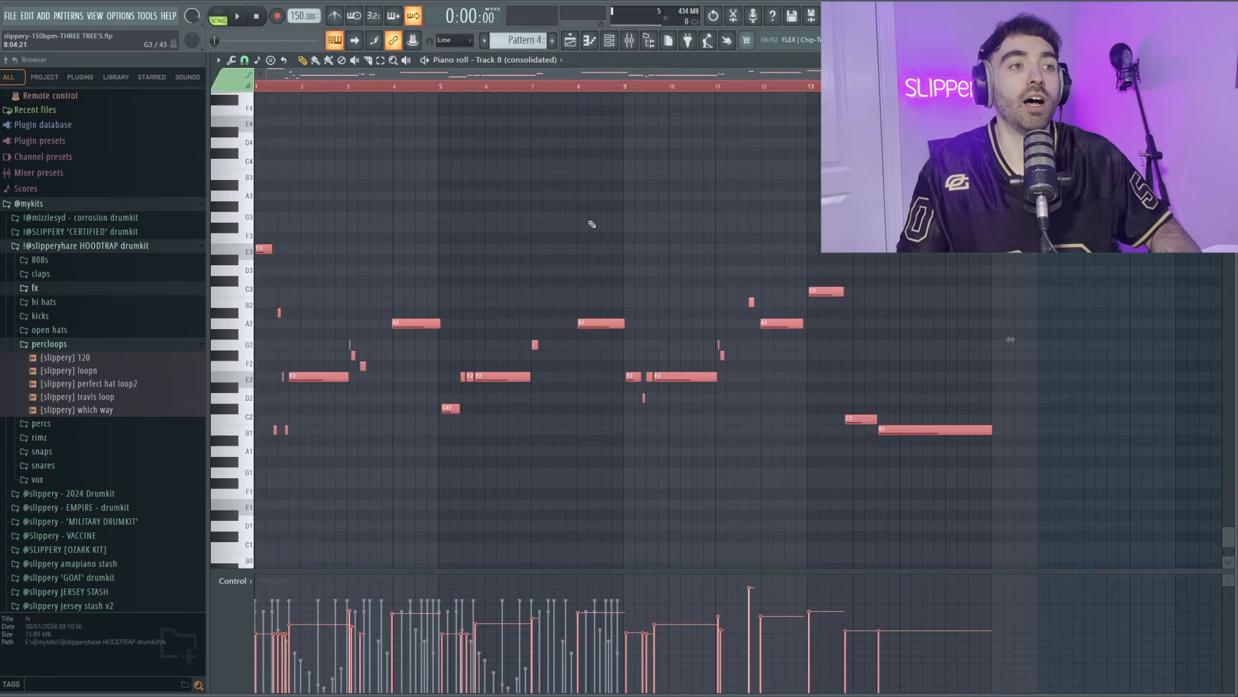
{"action": "scroll", "coordinate": [592, 224], "scroll_direction": "down", "scroll_amount": 3}
{"action": "right_click", "coordinate": [645, 359]}
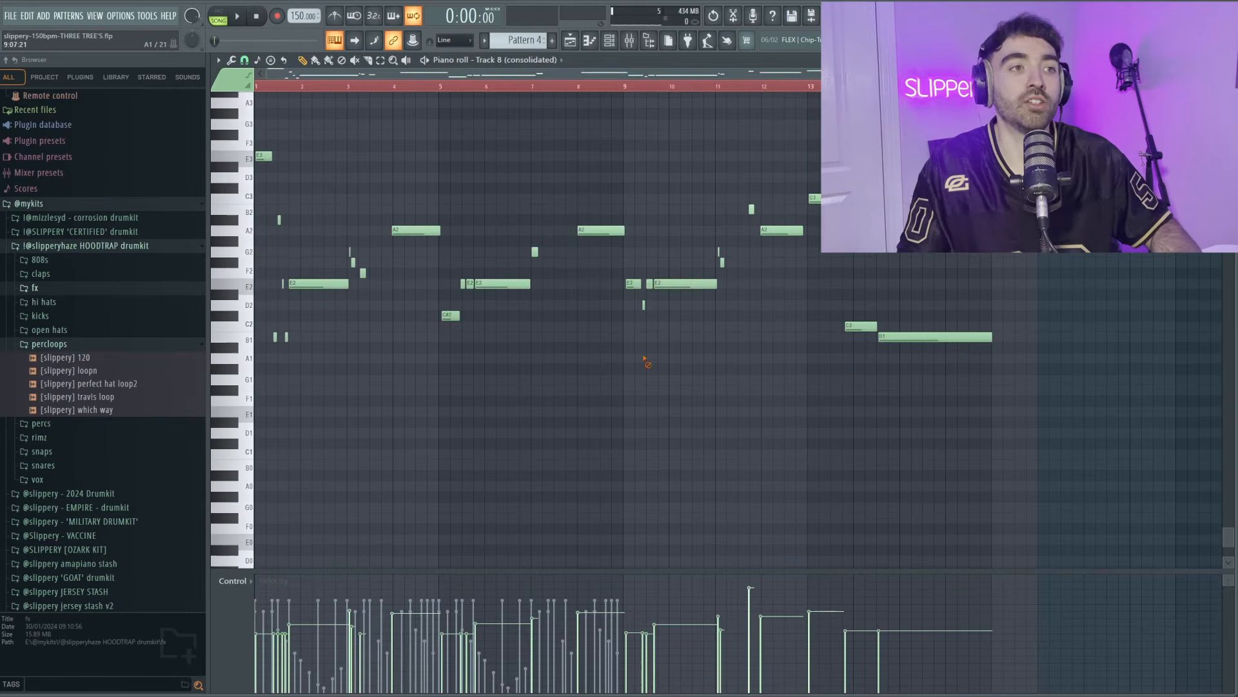
{"action": "left_click_drag", "start_coordinate": [1064, 398], "coordinate": [257, 111]}
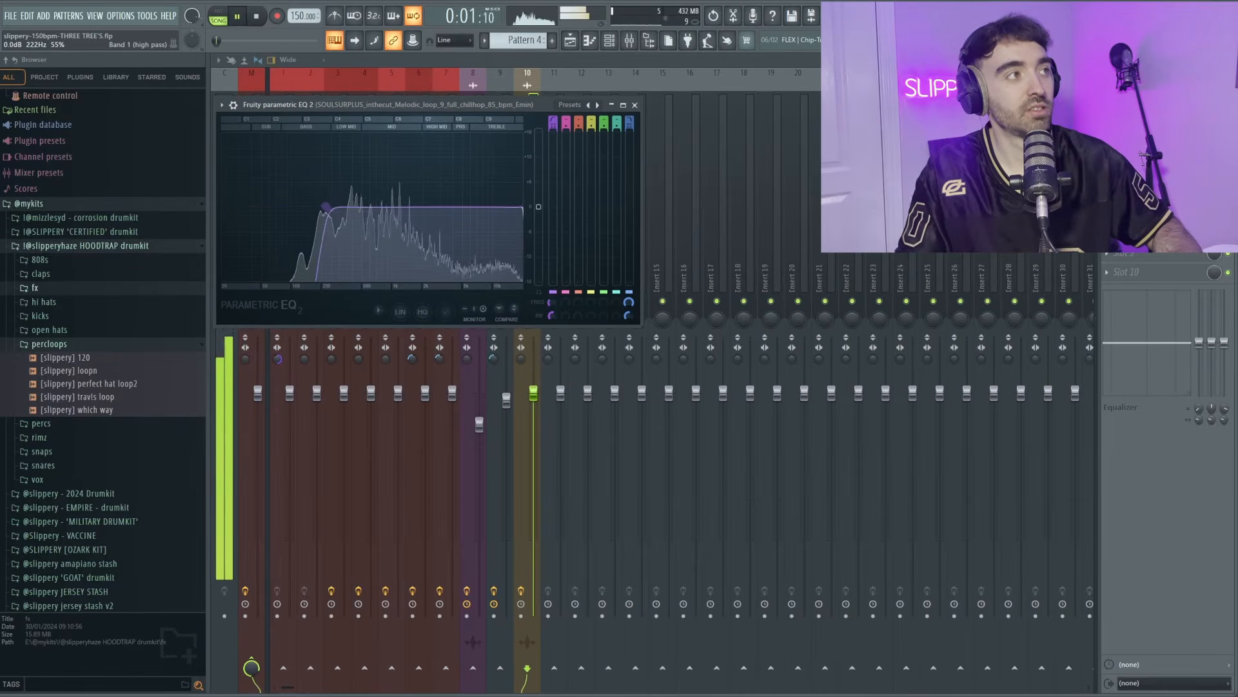
- Review the goto 808 notes against the bassline in the piano roll and check the drum levels in the mixer
{"action": "left_click", "coordinate": [570, 41]}
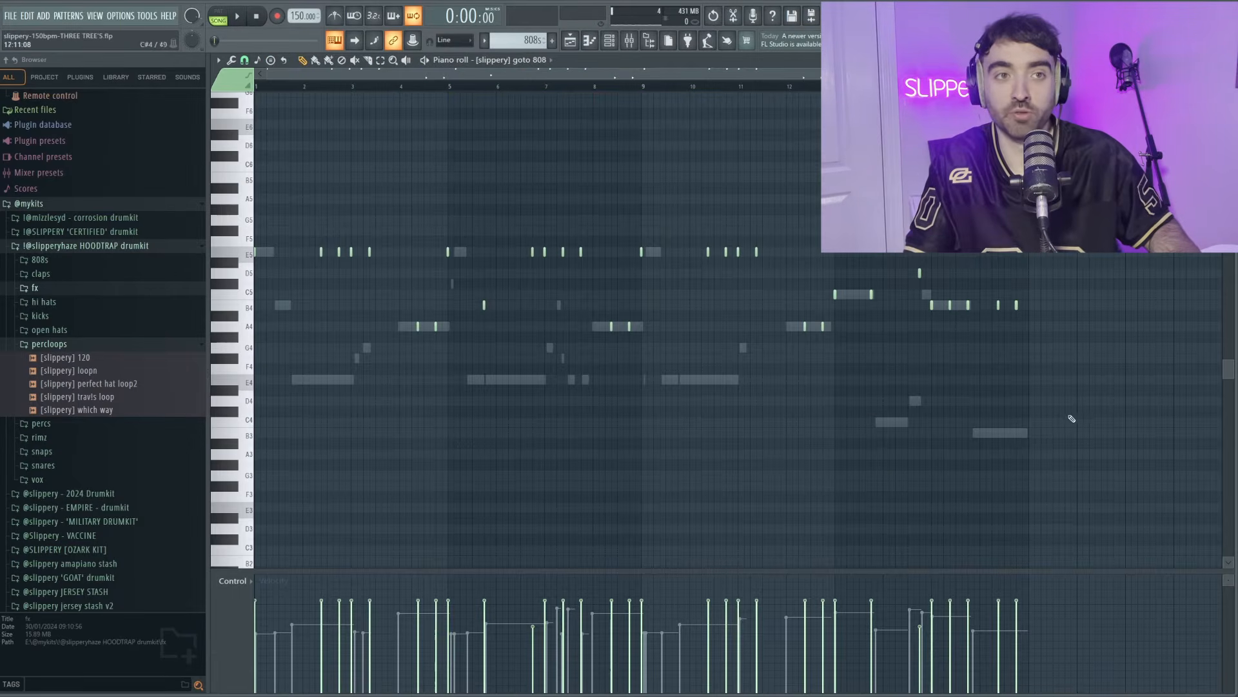
{"action": "left_click_drag", "start_coordinate": [1110, 413], "coordinate": [248, 161]}
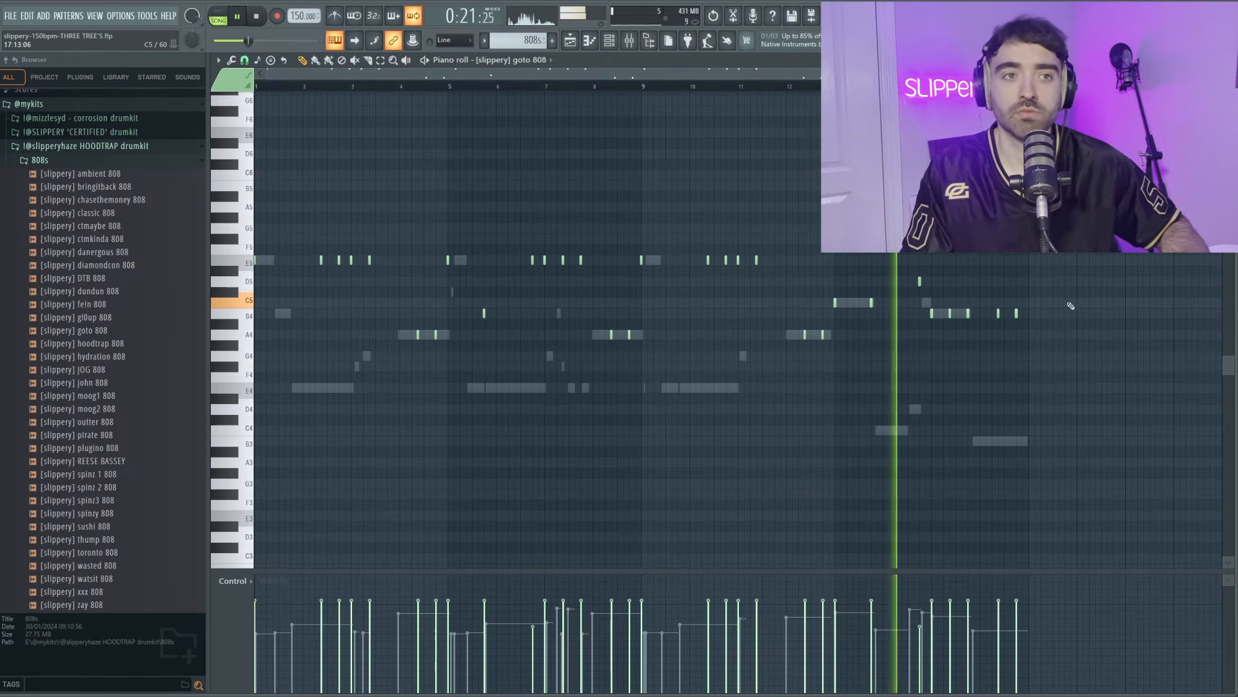
{"action": "scroll", "coordinate": [1067, 316], "scroll_direction": "up", "scroll_amount": 2}
{"action": "scroll", "coordinate": [1045, 326], "scroll_direction": "down", "scroll_amount": 2}
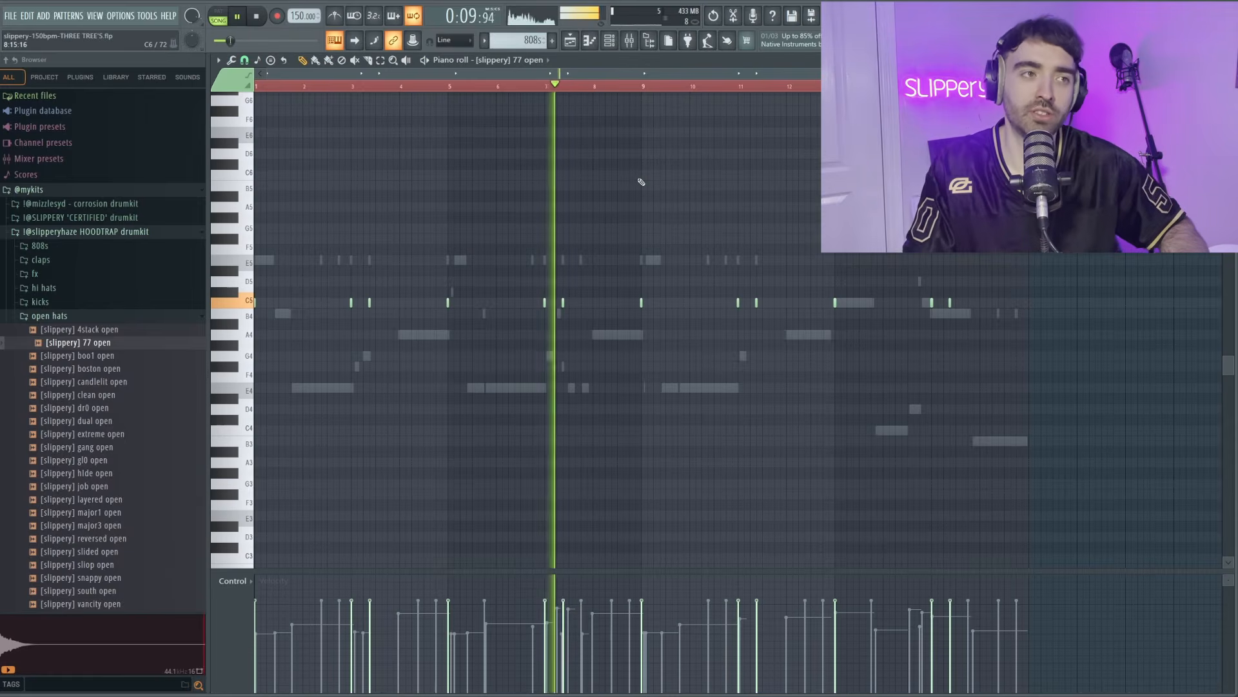
{"action": "key", "text": "F9"}
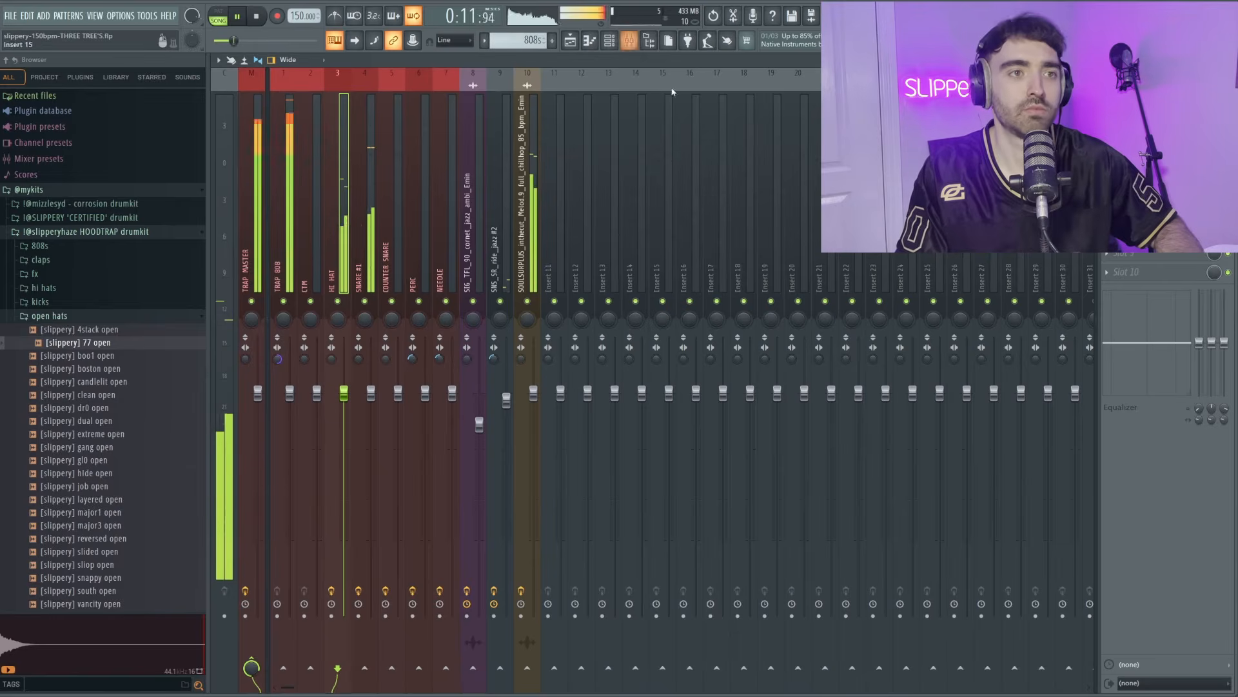
{"action": "left_click", "coordinate": [580, 41]}
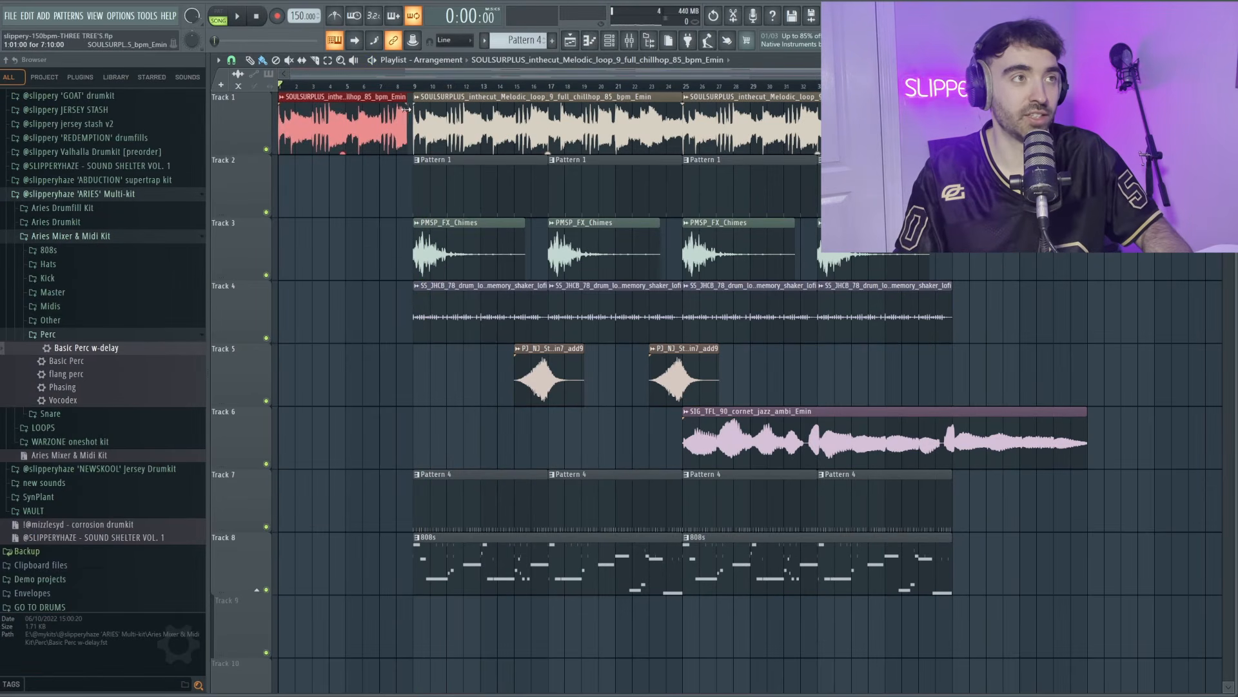
- Extend the intro melodic loop clip on Track 1 to bar 9 and play the arrangement from just before that bar
{"action": "scroll", "coordinate": [351, 129], "scroll_direction": "up", "scroll_amount": 3, "text": "ctrl"}
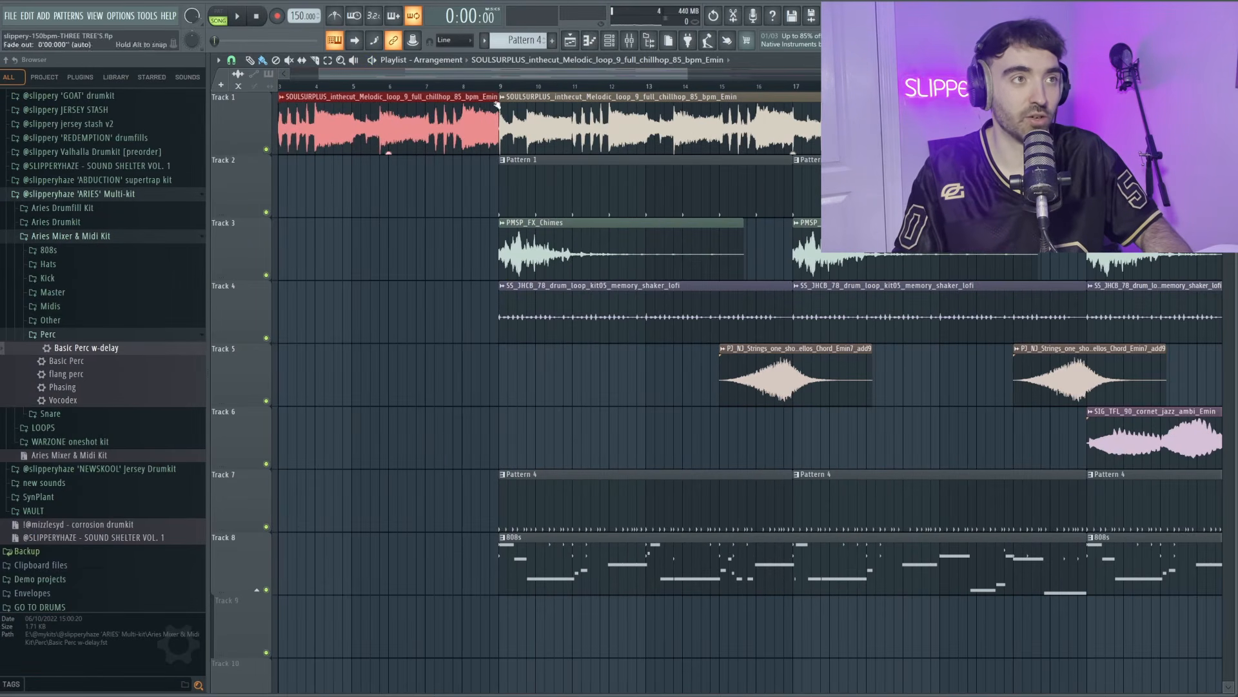
{"action": "scroll", "coordinate": [498, 105], "scroll_direction": "down", "scroll_amount": 3, "text": "ctrl"}
{"action": "left_click", "coordinate": [398, 432], "text": "ctrl"}
{"action": "scroll", "coordinate": [398, 432], "scroll_direction": "up", "scroll_amount": 2, "text": "ctrl"}
{"action": "scroll", "coordinate": [410, 423], "scroll_direction": "down", "scroll_amount": 2, "text": "ctrl"}
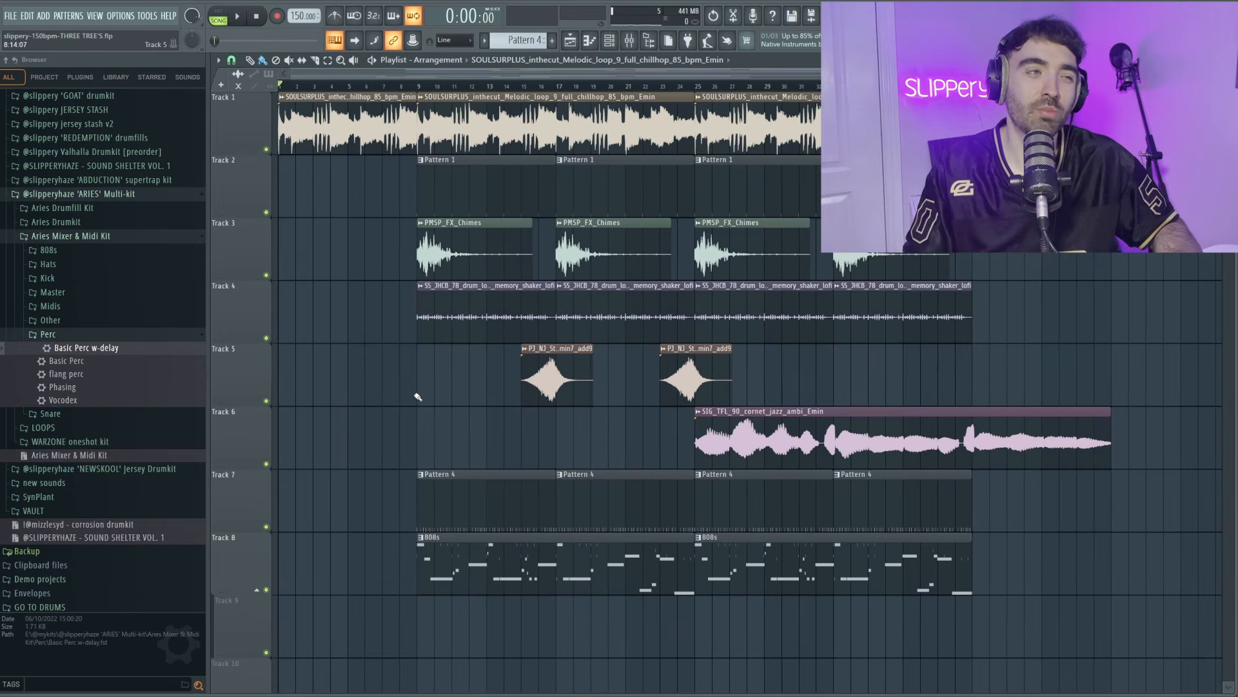
{"action": "left_click", "coordinate": [406, 86]}
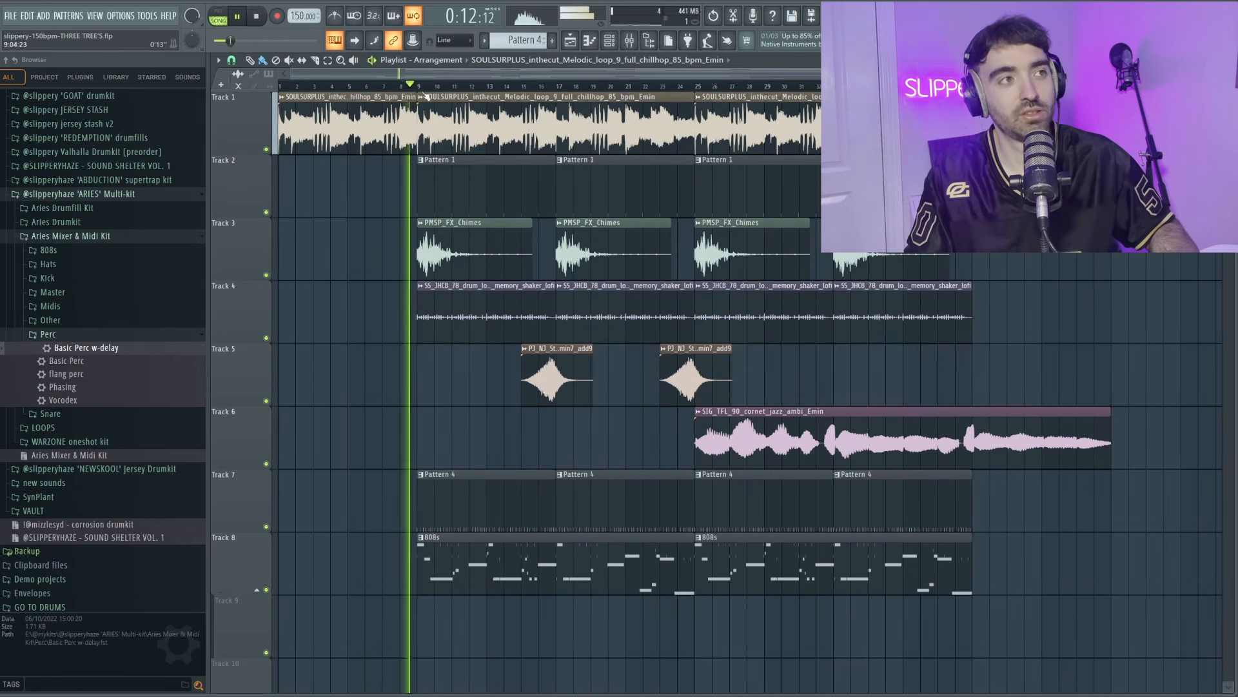
{"action": "scroll", "coordinate": [497, 428], "scroll_direction": "down", "scroll_amount": 1, "text": "ctrl"}
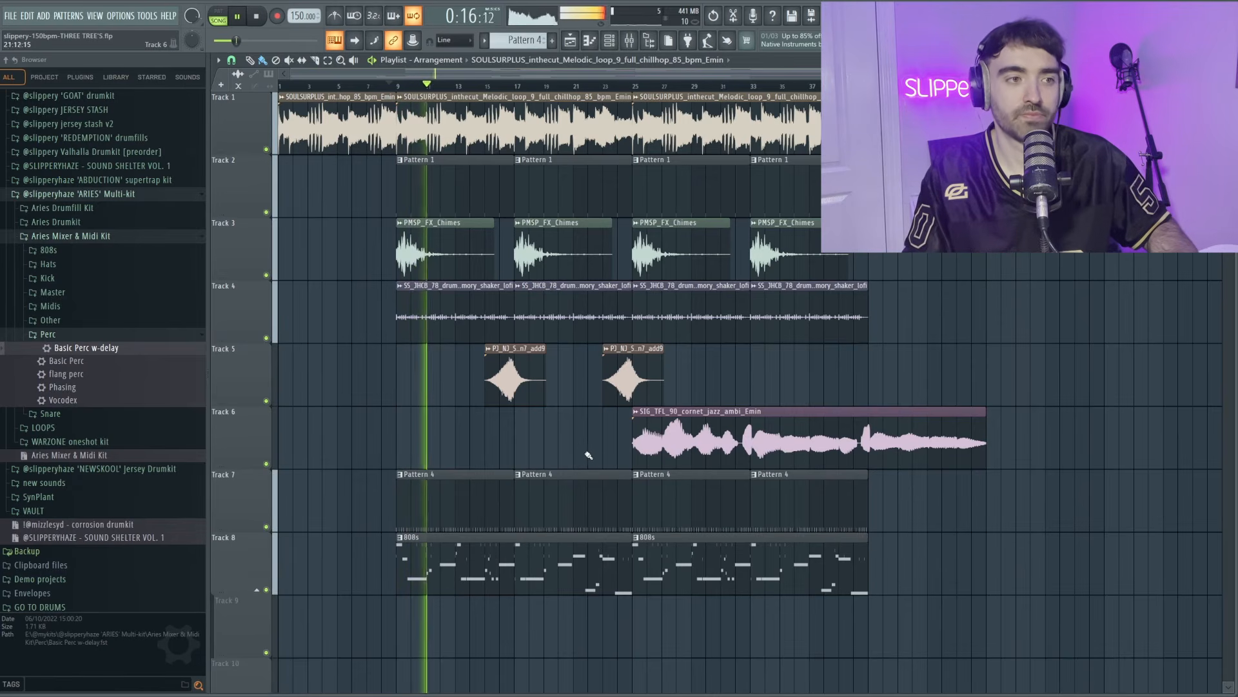
- Trim the start of the second 808s clip on Track 8 to leave a gap of about two bars from bar 25
{"action": "scroll", "coordinate": [589, 455], "scroll_direction": "up", "scroll_amount": 2, "text": "ctrl"}
{"action": "left_click_drag", "start_coordinate": [603, 577], "coordinate": [633, 577]}
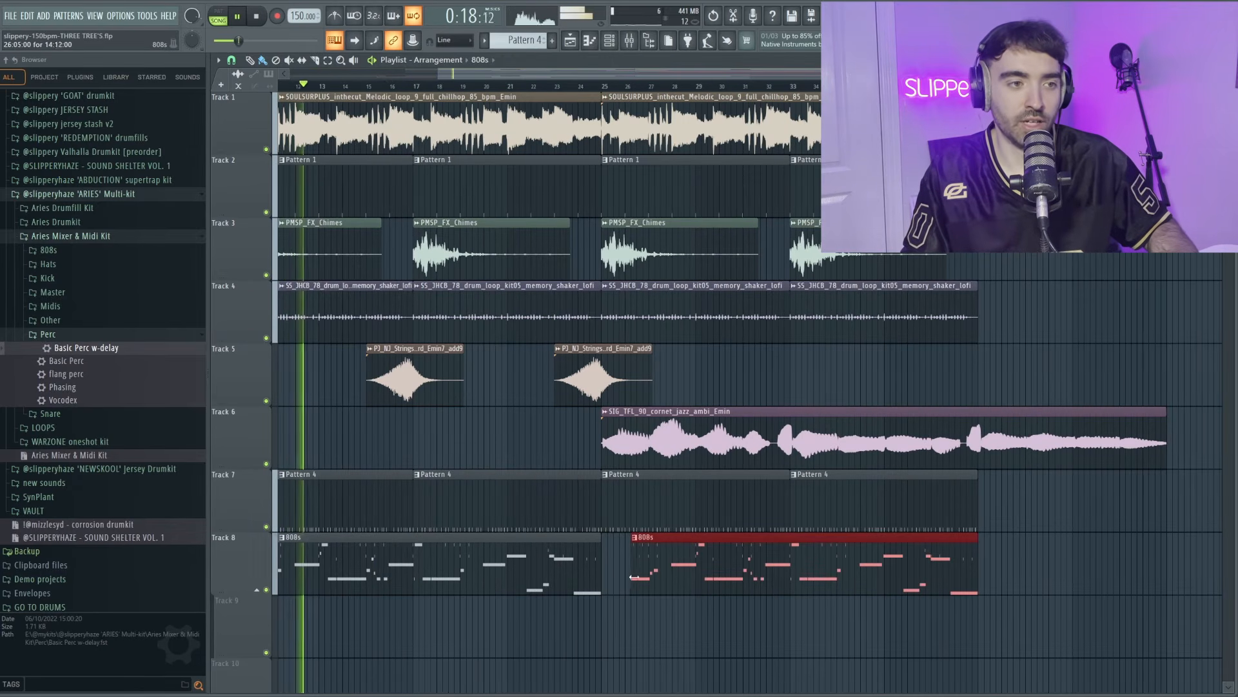
{"action": "scroll", "coordinate": [652, 578], "scroll_direction": "up", "scroll_amount": 1, "text": "ctrl"}
{"action": "left_click", "coordinate": [600, 516]}
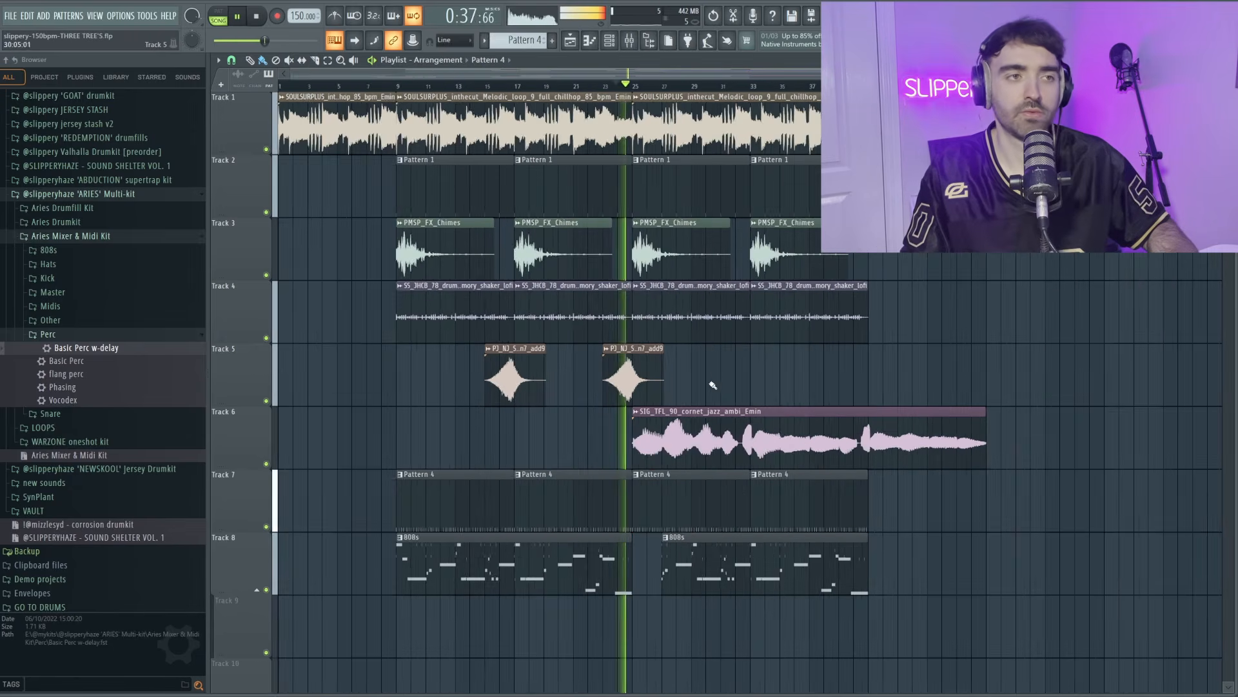
- Chop the cornet, drum pattern and 808s clips on Tracks 6 to 8 around bar 34 into short stutters with gaps
{"action": "scroll", "coordinate": [712, 385], "scroll_direction": "up", "scroll_amount": 1, "text": "ctrl"}
{"action": "scroll", "coordinate": [713, 387], "scroll_direction": "down", "scroll_amount": 1, "text": "ctrl"}
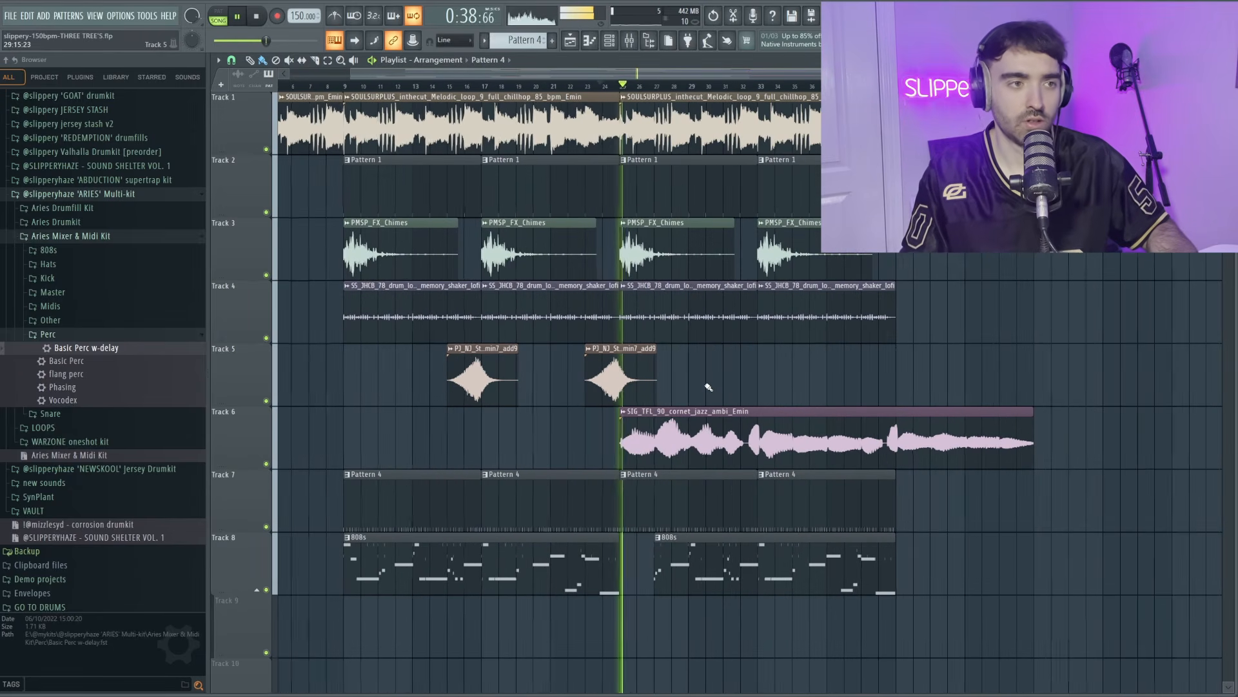
{"action": "scroll", "coordinate": [719, 387], "scroll_direction": "down", "scroll_amount": 1, "text": "ctrl"}
{"action": "scroll", "coordinate": [703, 387], "scroll_direction": "up", "scroll_amount": 1, "text": "ctrl"}
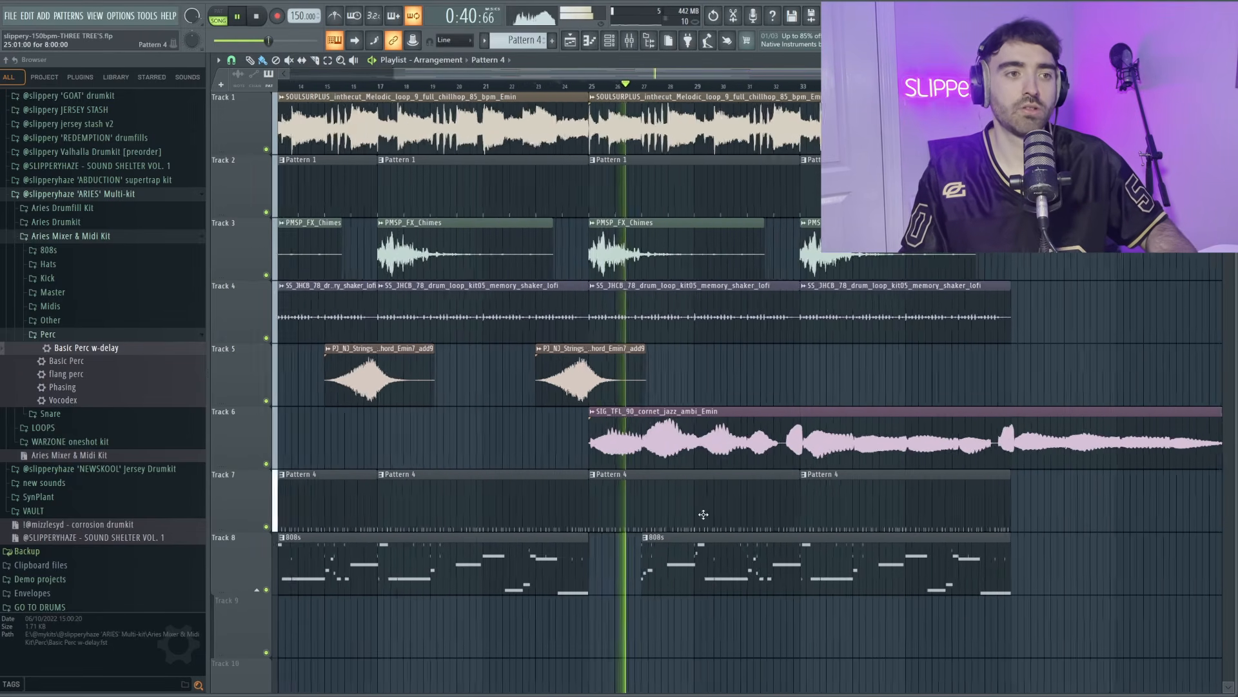
{"action": "scroll", "coordinate": [755, 374], "scroll_direction": "down", "scroll_amount": 1, "text": "ctrl"}
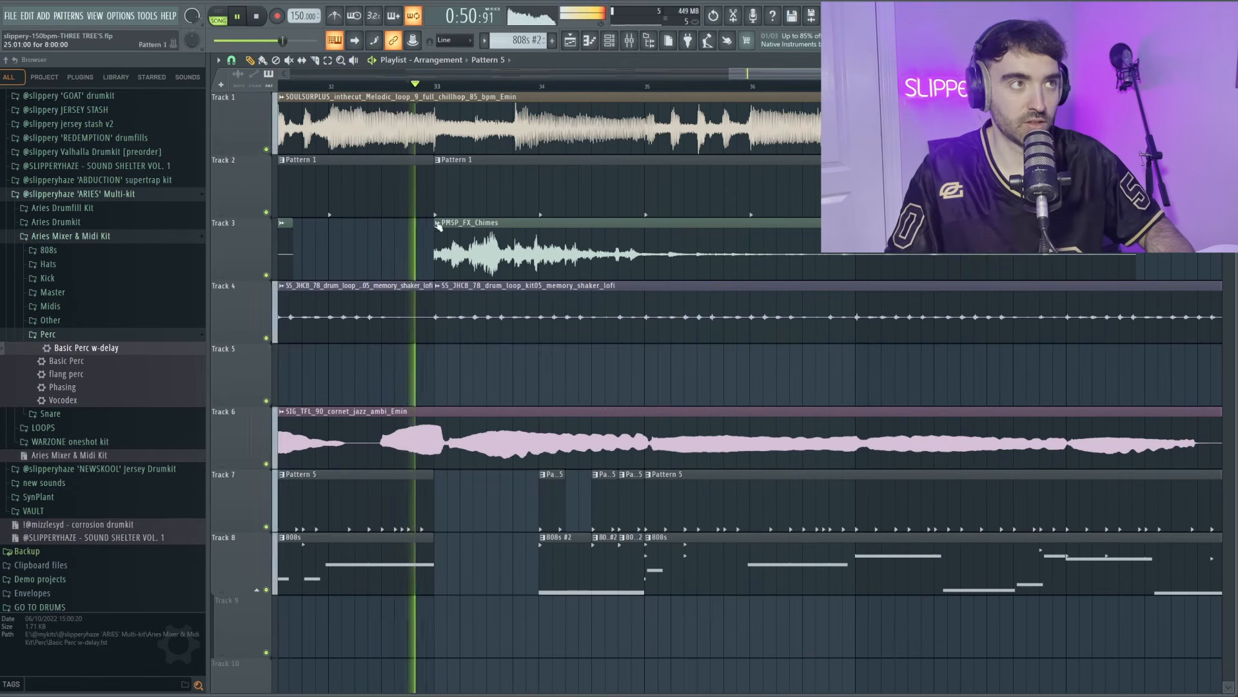
{"action": "scroll", "coordinate": [580, 615], "scroll_direction": "up", "scroll_amount": 1, "text": "ctrl"}
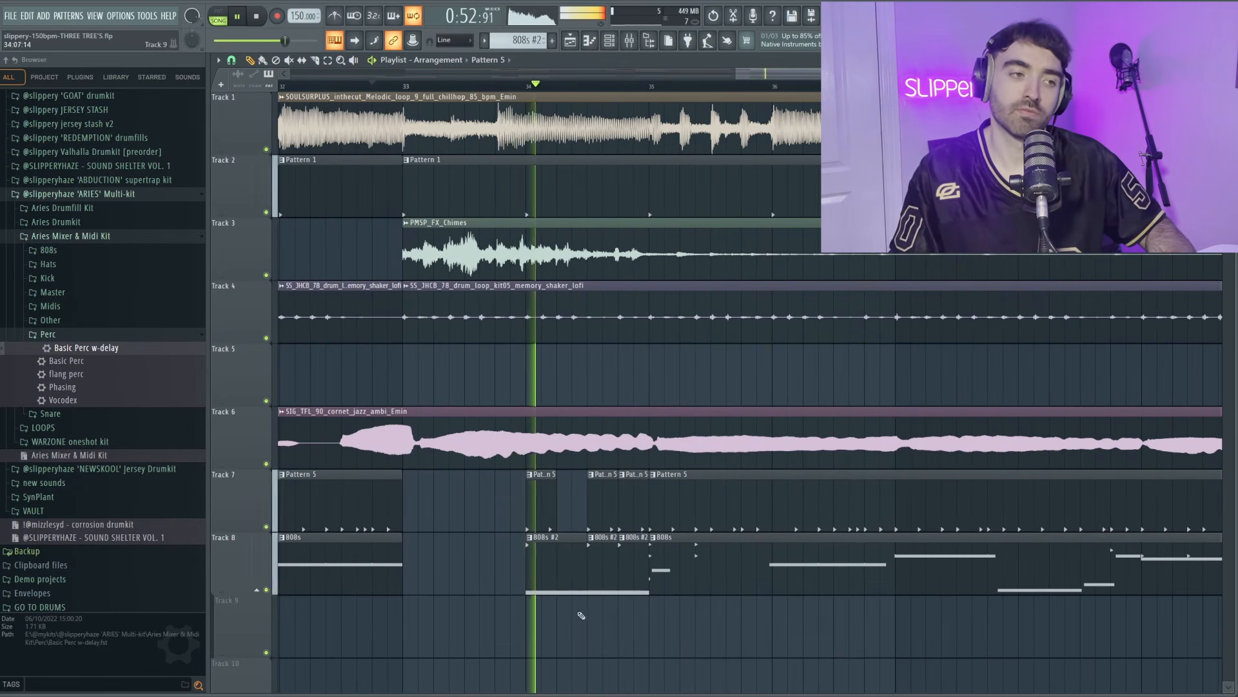
{"action": "left_click", "coordinate": [573, 563]}
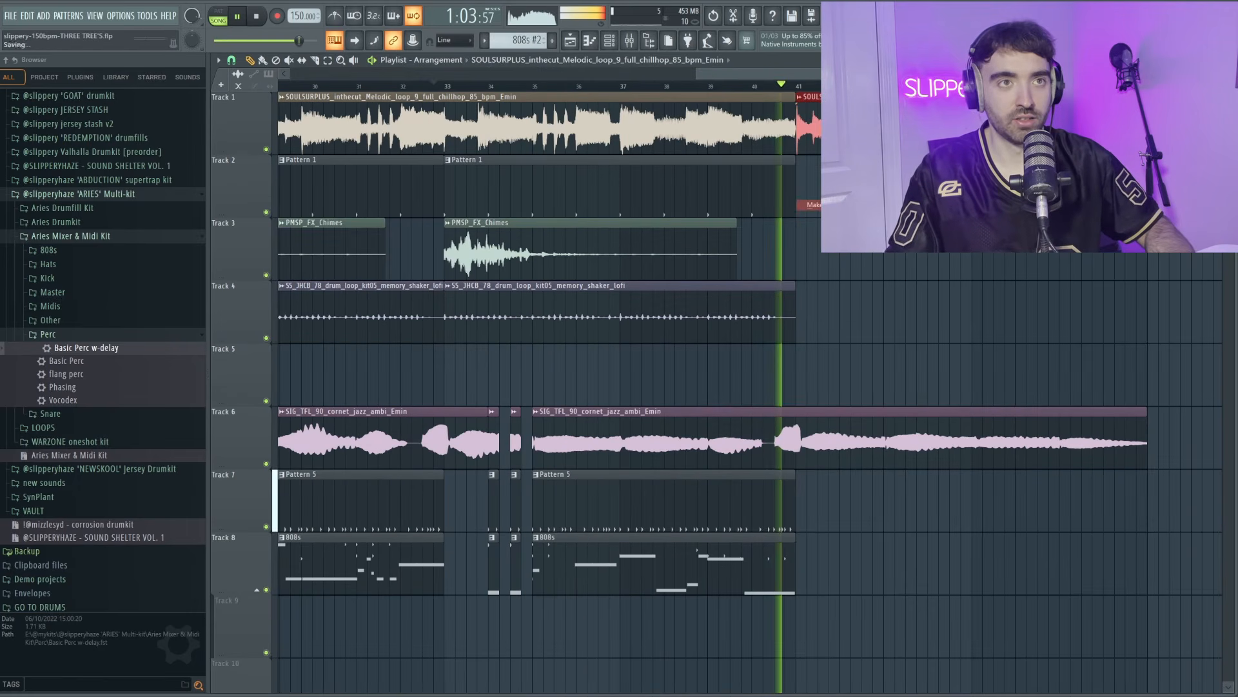
- Trim the end of the last cornet clip on Track 6 to bar 41
{"action": "key", "text": "Escape"}
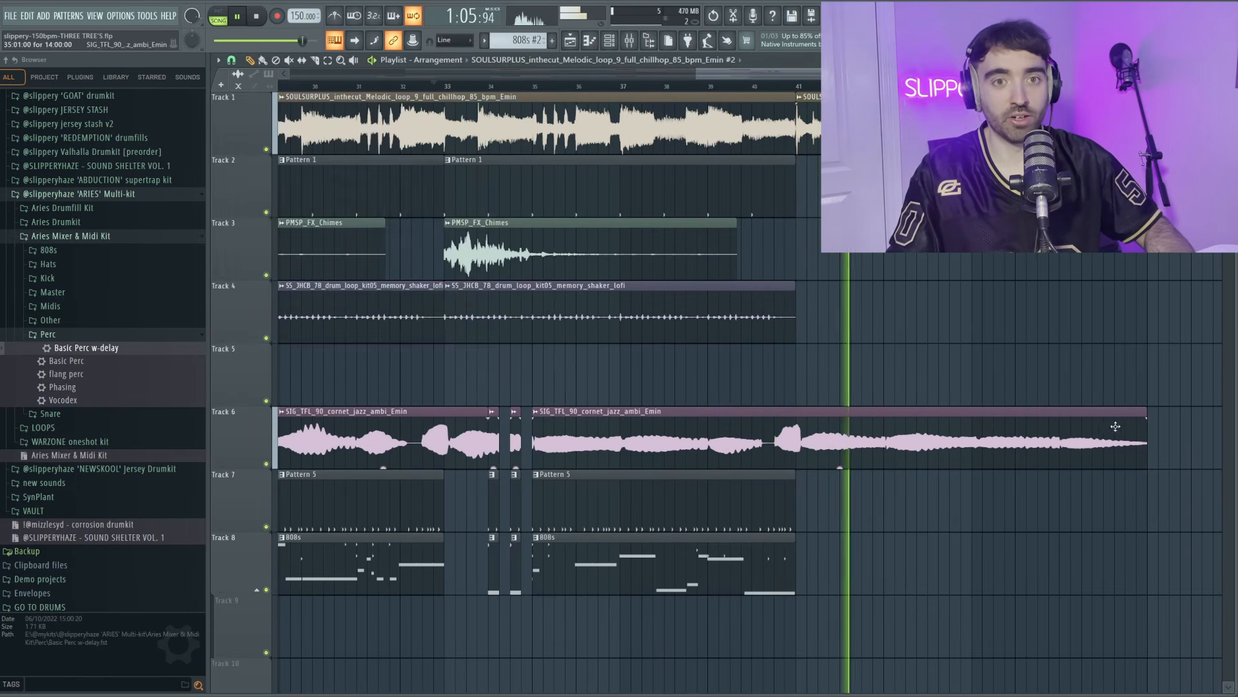
{"action": "left_click_drag", "start_coordinate": [1142, 413], "coordinate": [793, 430]}
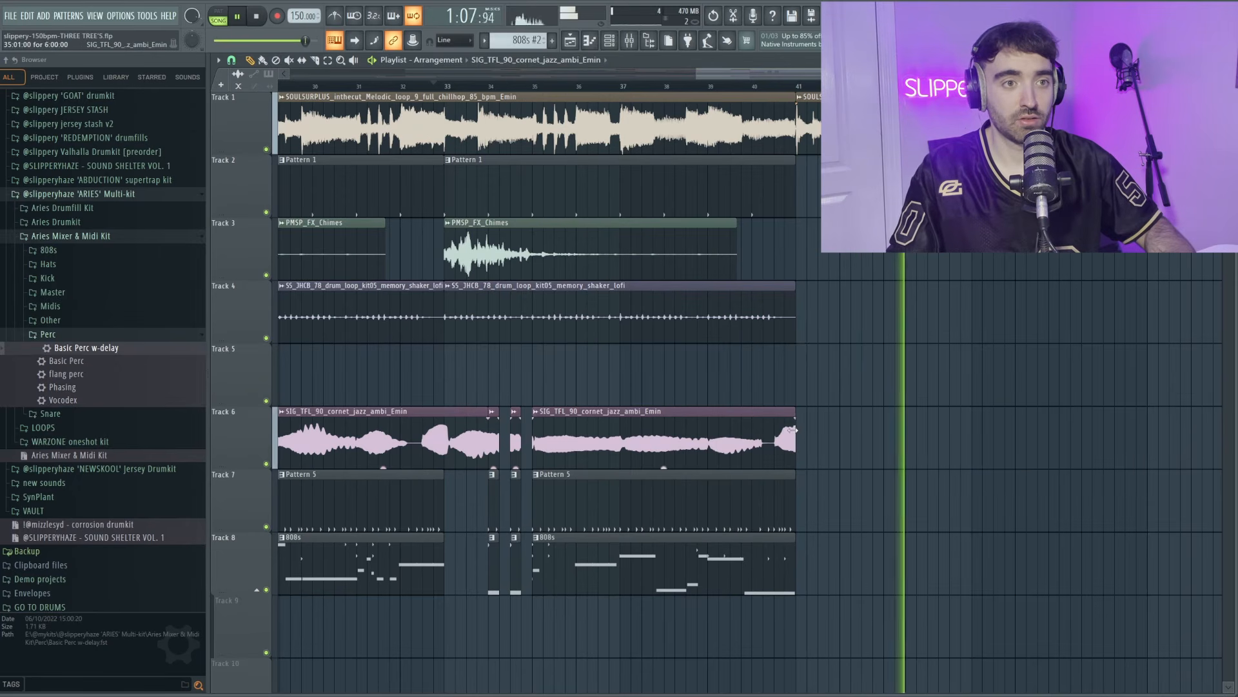
{"action": "scroll", "coordinate": [915, 389], "scroll_direction": "down", "scroll_amount": 4}
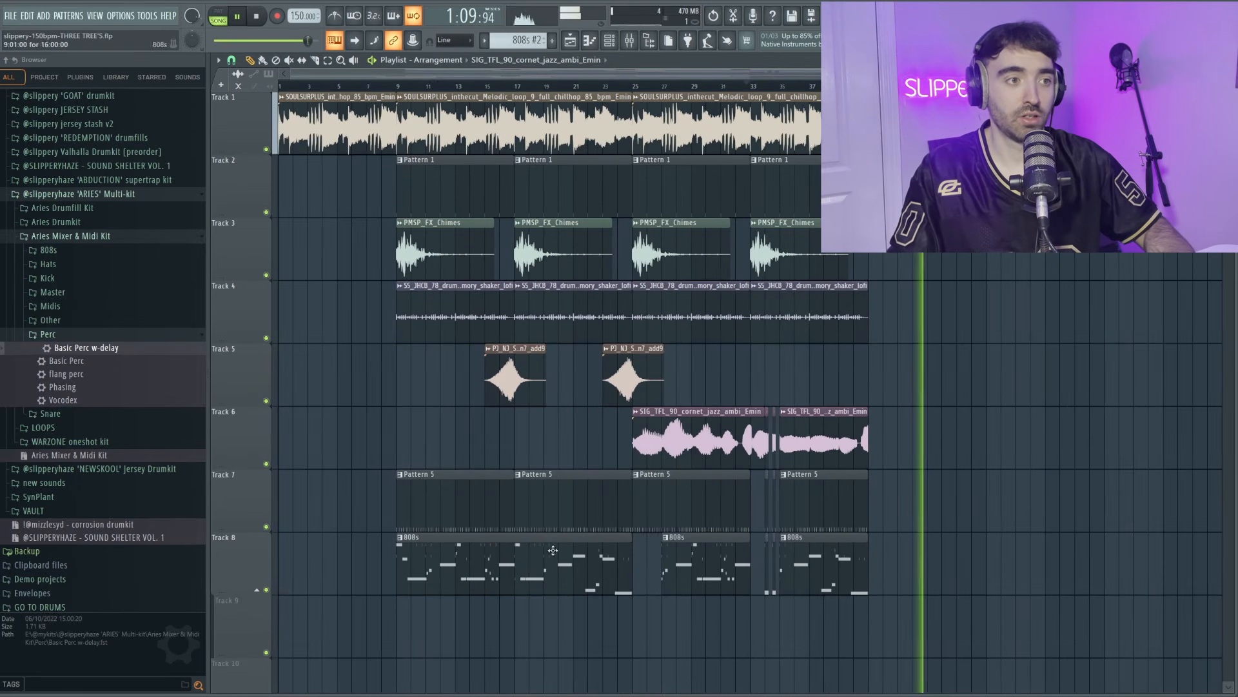
- Add another eight-bar Pattern 5 clip at bar 41 on Track 7 and restart playback from bar 9
{"action": "left_click_drag", "start_coordinate": [437, 493], "coordinate": [885, 492]}
{"action": "scroll", "coordinate": [898, 491], "scroll_direction": "up", "scroll_amount": 4}
{"action": "scroll", "coordinate": [912, 451], "scroll_direction": "down", "scroll_amount": 3}
{"action": "scroll", "coordinate": [1000, 374], "scroll_direction": "down", "scroll_amount": 3}
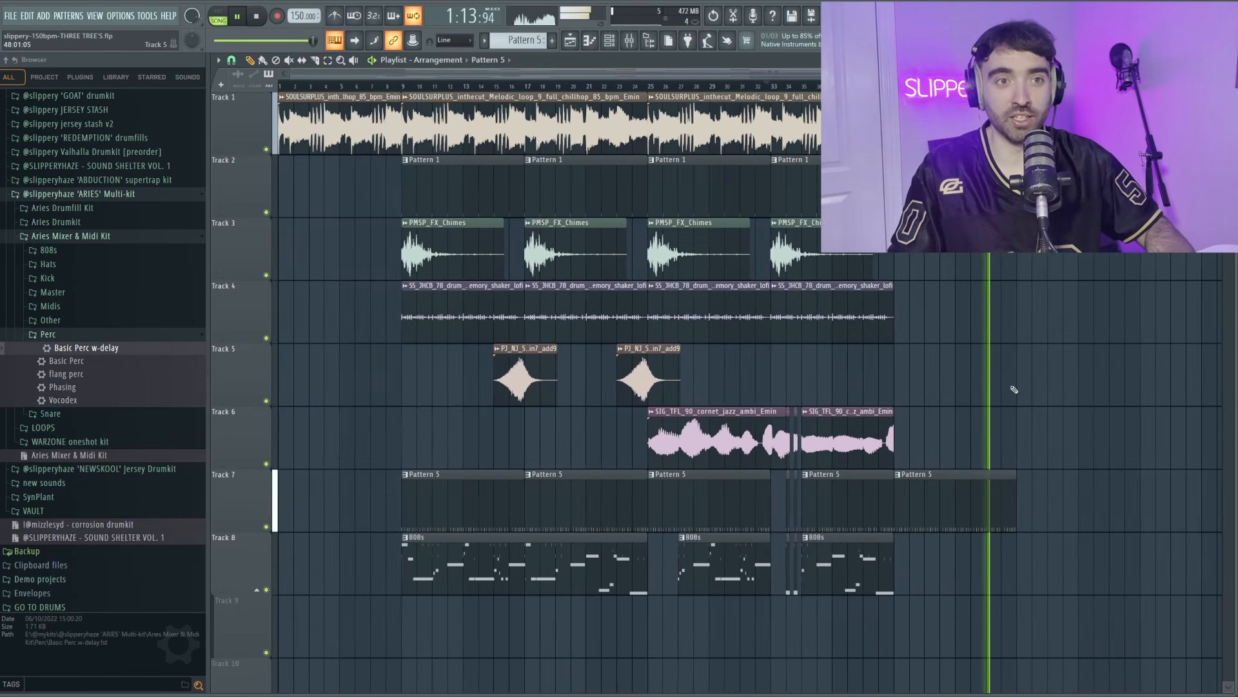
{"action": "left_click", "coordinate": [397, 89]}
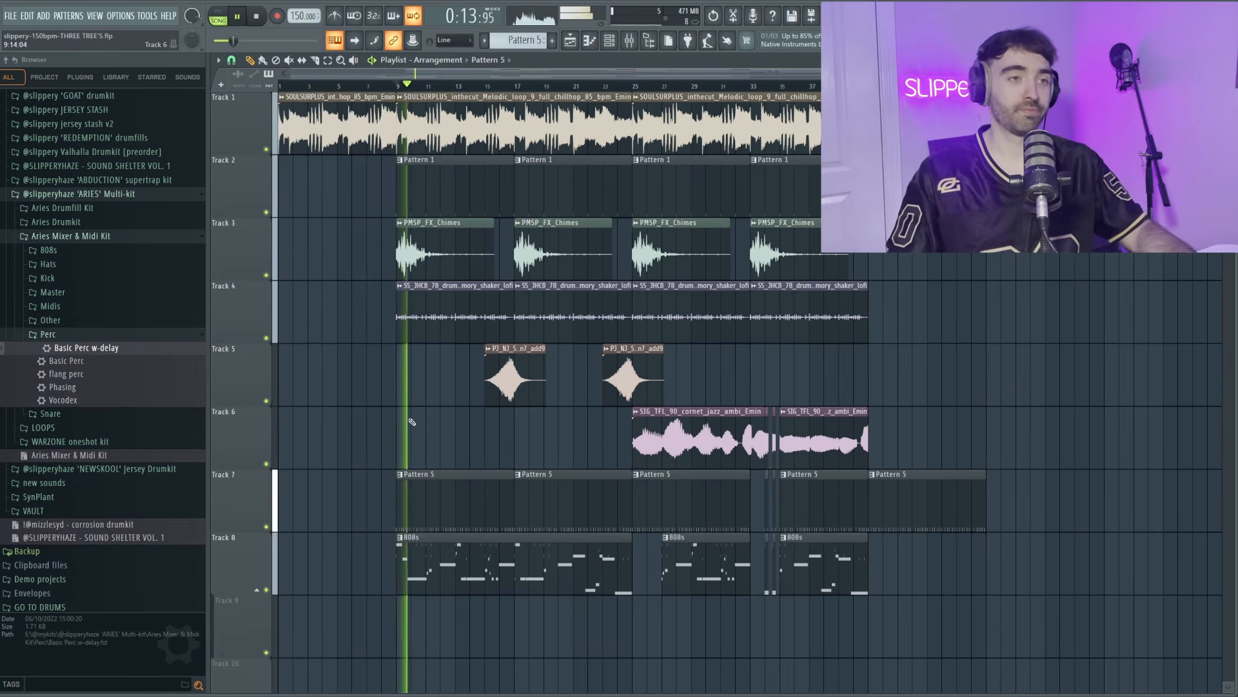